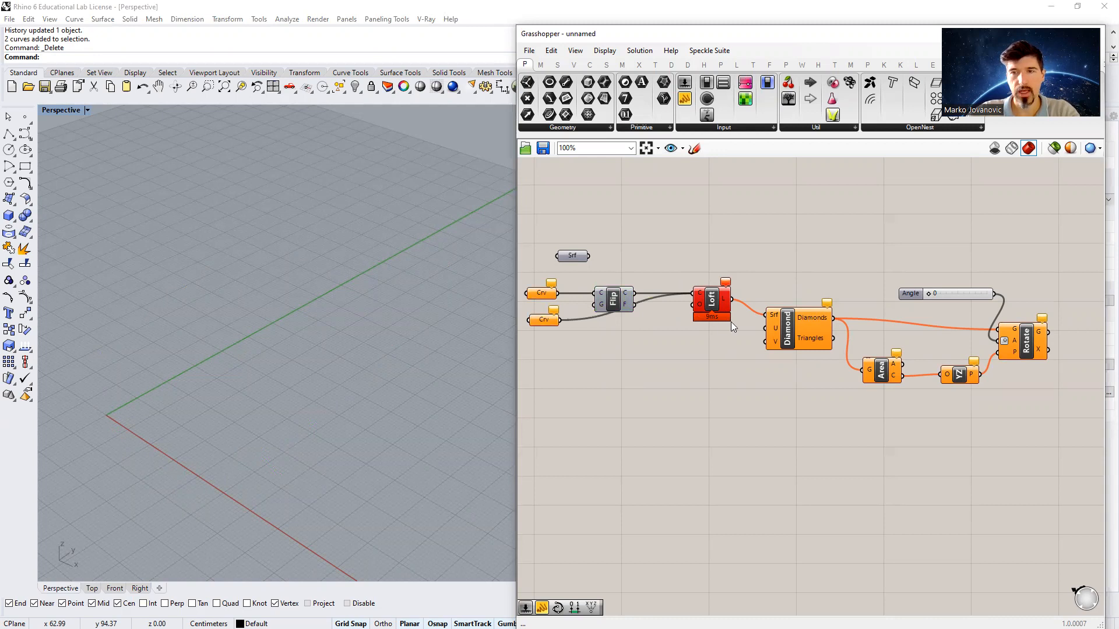
Step: Delete all the existing components from the Grasshopper canvas
drag(1067, 453, 530, 193)
key(Delete)
right_drag(754, 279, 860, 297)
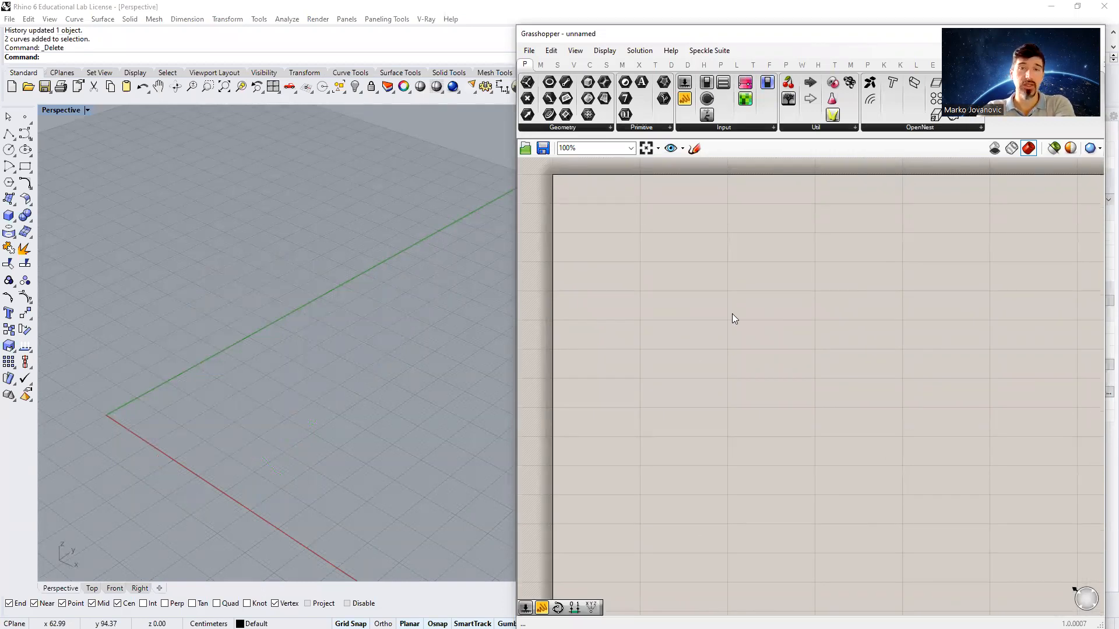
Step: Add a Construct Point component to the empty canvas
double_click(732, 317)
text(con)
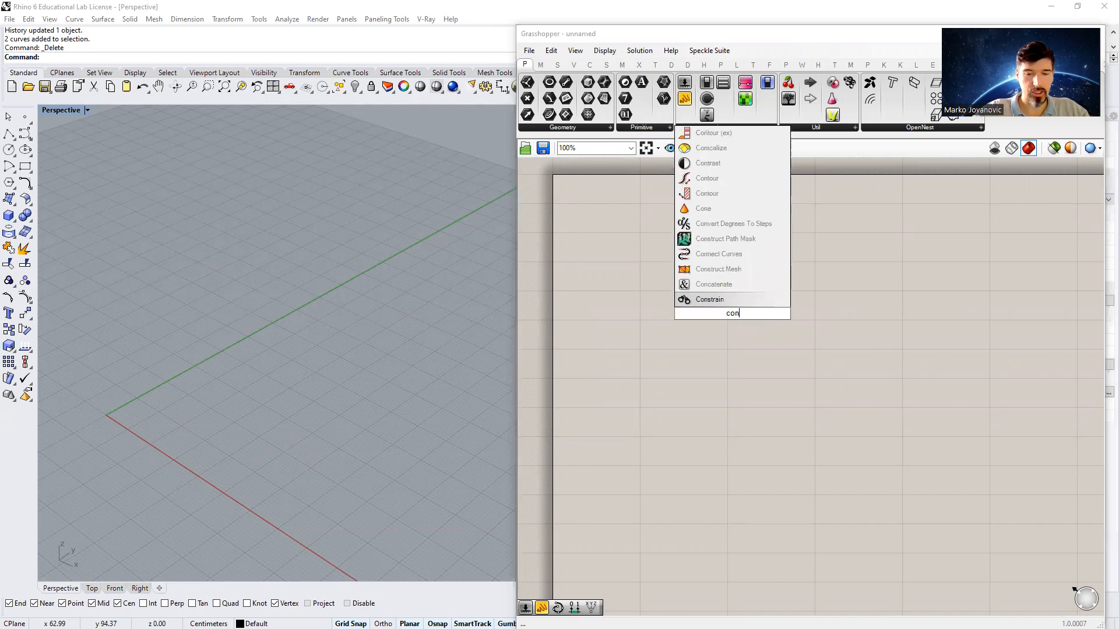
text(struct)
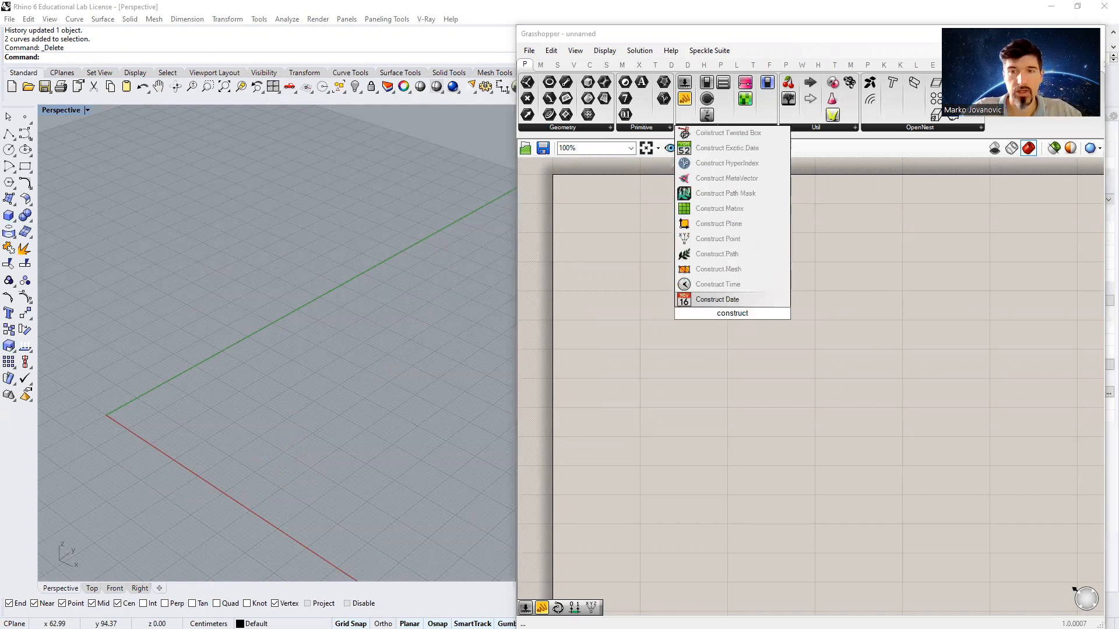
click(726, 240)
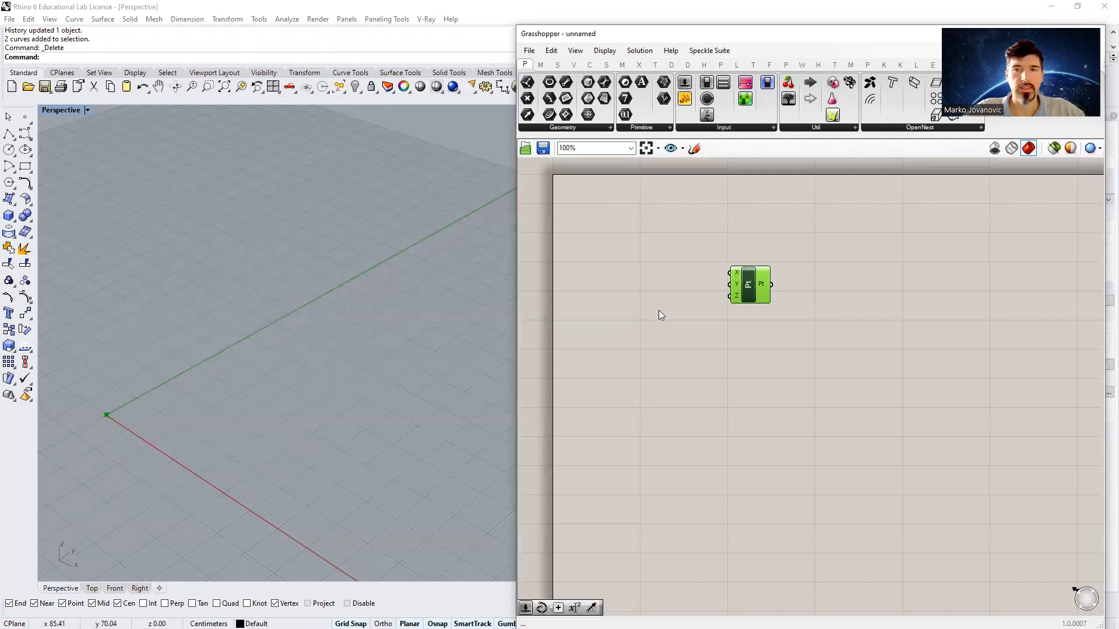
double_click(640, 276)
text(slider)
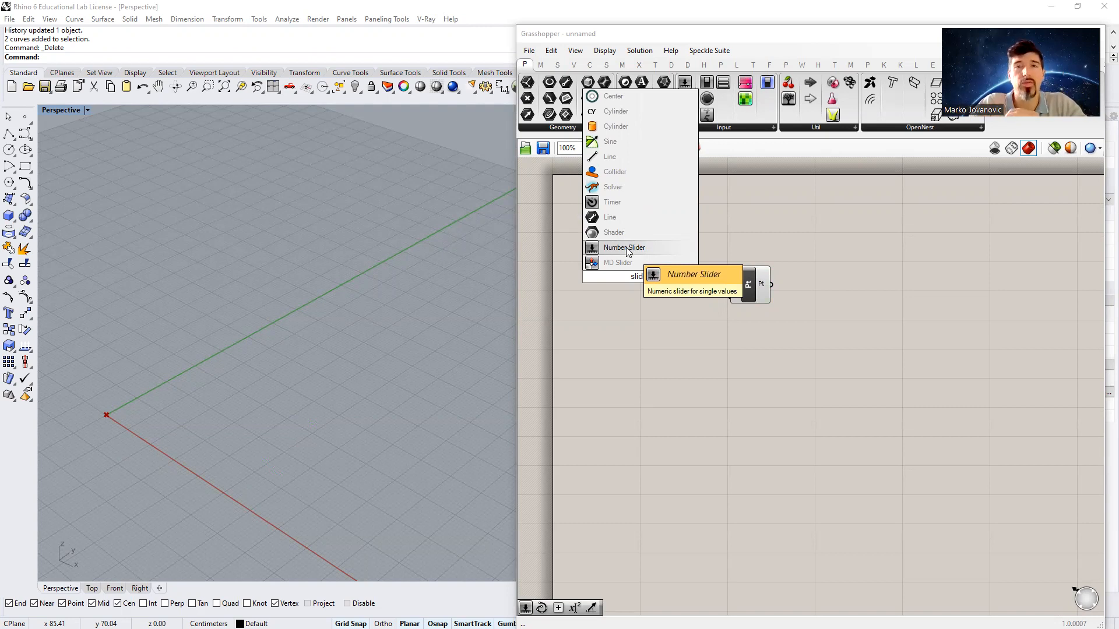
click(651, 308)
right_drag(297, 376, 364, 315)
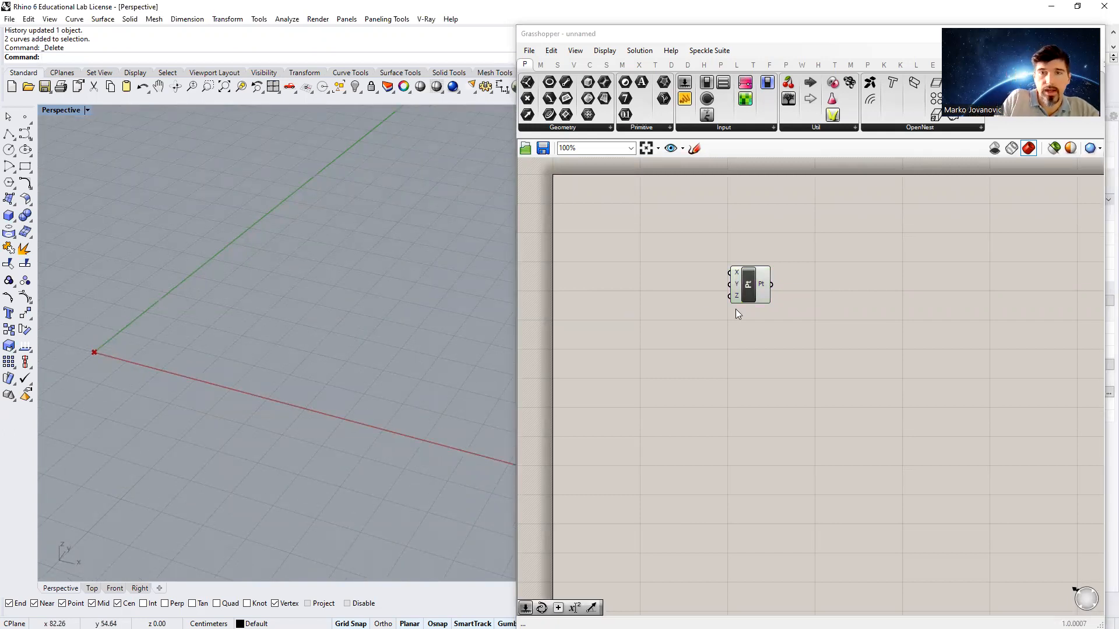
click(739, 55)
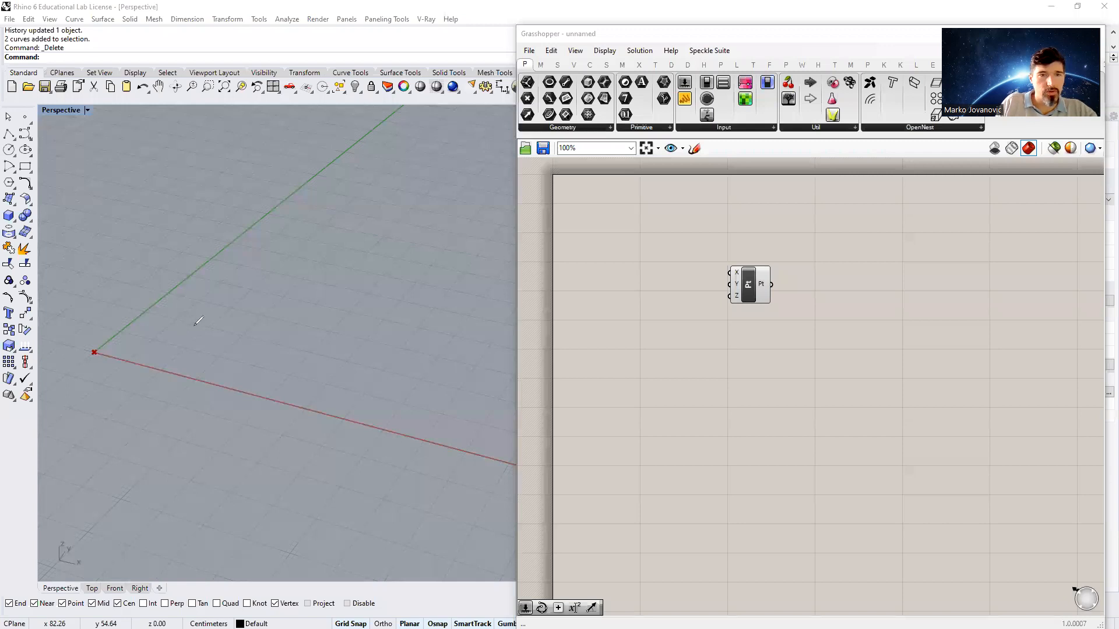
mouse_move(95, 353)
mouse_down()
mouse_move(435, 447)
mouse_move(407, 458)
mouse_up()
mouse_move(618, 405)
mouse_down()
mouse_move(690, 381)
mouse_move(684, 399)
mouse_move(742, 399)
mouse_up()
click(695, 380)
drag(748, 397, 782, 404)
mouse_move(694, 414)
mouse_down()
mouse_move(697, 445)
mouse_move(757, 444)
mouse_move(758, 473)
mouse_move(797, 446)
mouse_up()
click(777, 438)
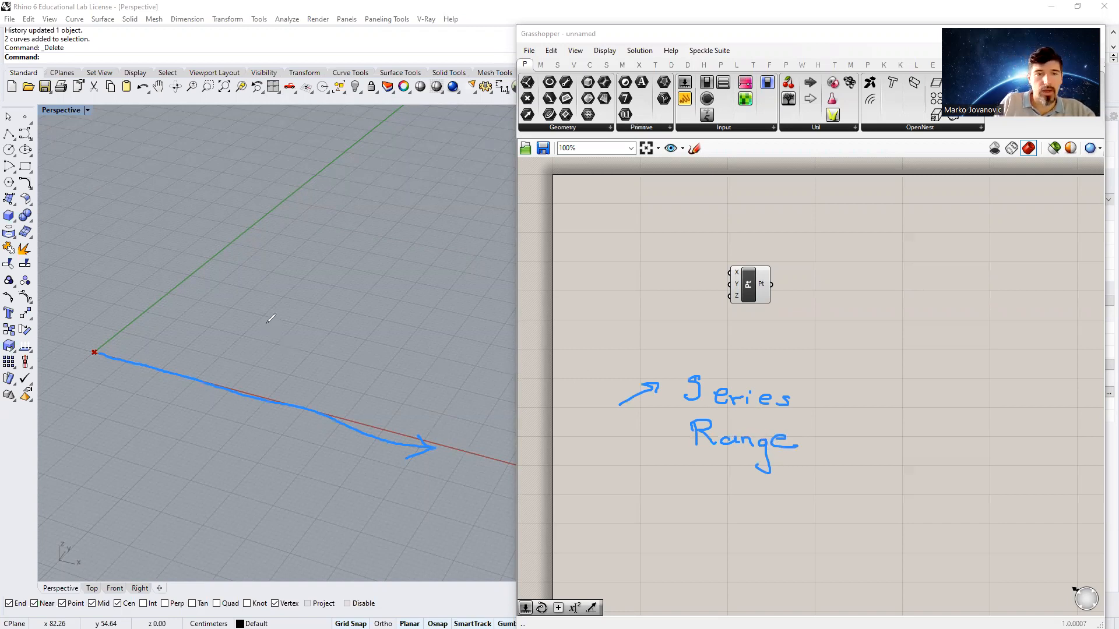
mouse_move(266, 210)
mouse_down()
mouse_move(332, 213)
mouse_move(348, 226)
mouse_up()
mouse_move(275, 238)
mouse_down()
mouse_move(351, 238)
mouse_move(342, 249)
mouse_up()
drag(279, 266, 351, 265)
drag(99, 374, 155, 381)
drag(143, 378, 146, 386)
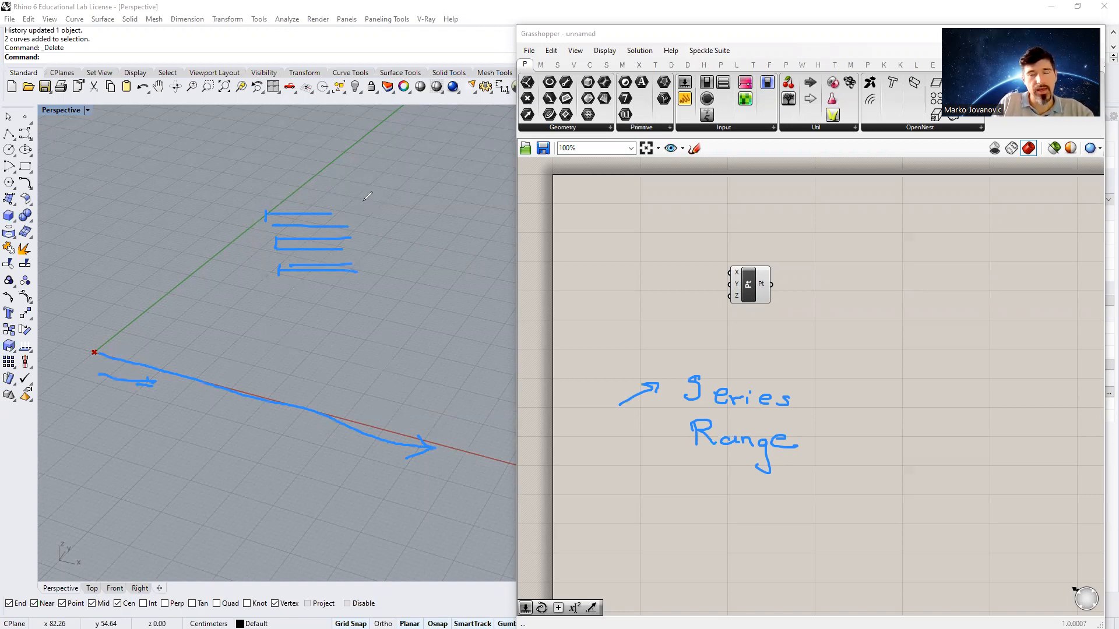
mouse_move(367, 197)
mouse_down()
mouse_move(422, 211)
mouse_move(415, 227)
mouse_up()
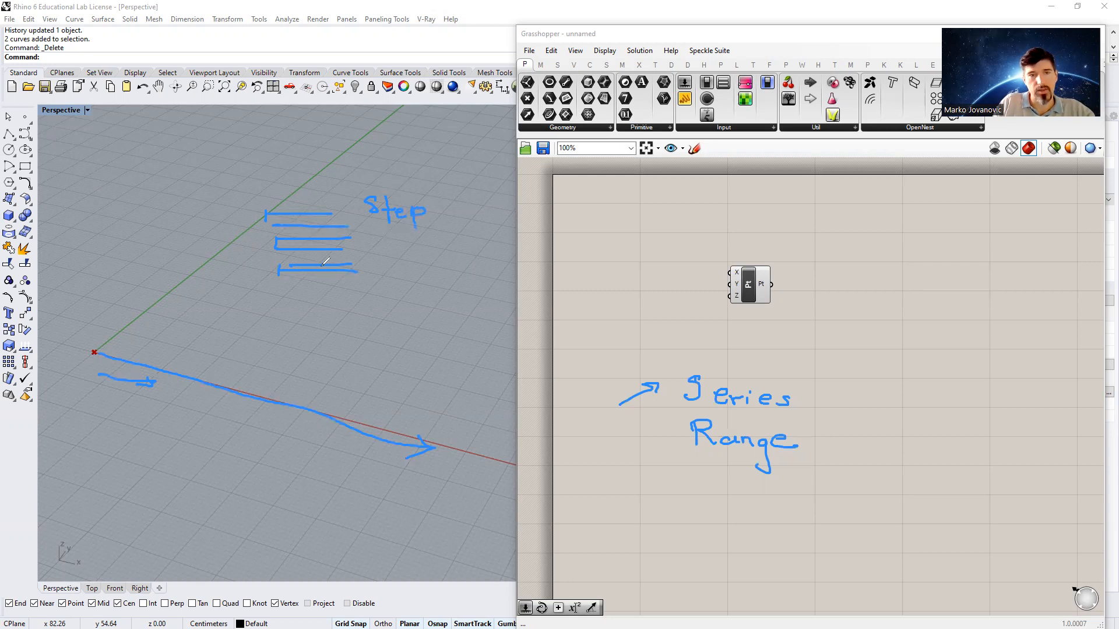
mouse_move(166, 359)
mouse_down()
mouse_move(159, 369)
mouse_move(341, 425)
mouse_up()
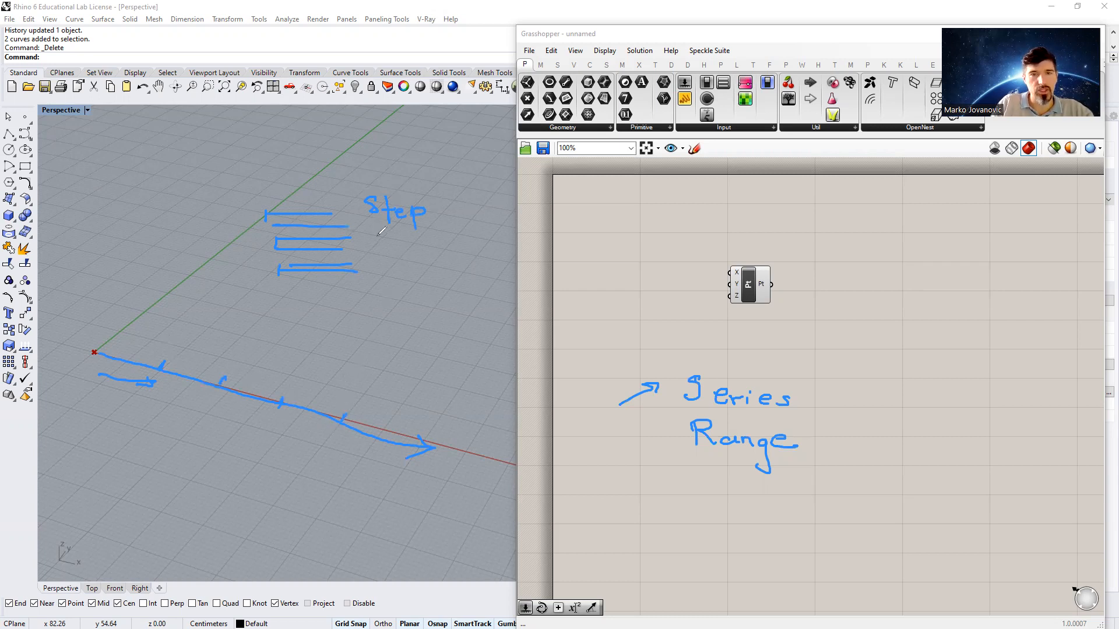
drag(373, 247, 387, 232)
mouse_move(390, 230)
mouse_down()
mouse_move(411, 248)
mouse_move(442, 241)
mouse_up()
drag(449, 240, 450, 264)
click(457, 235)
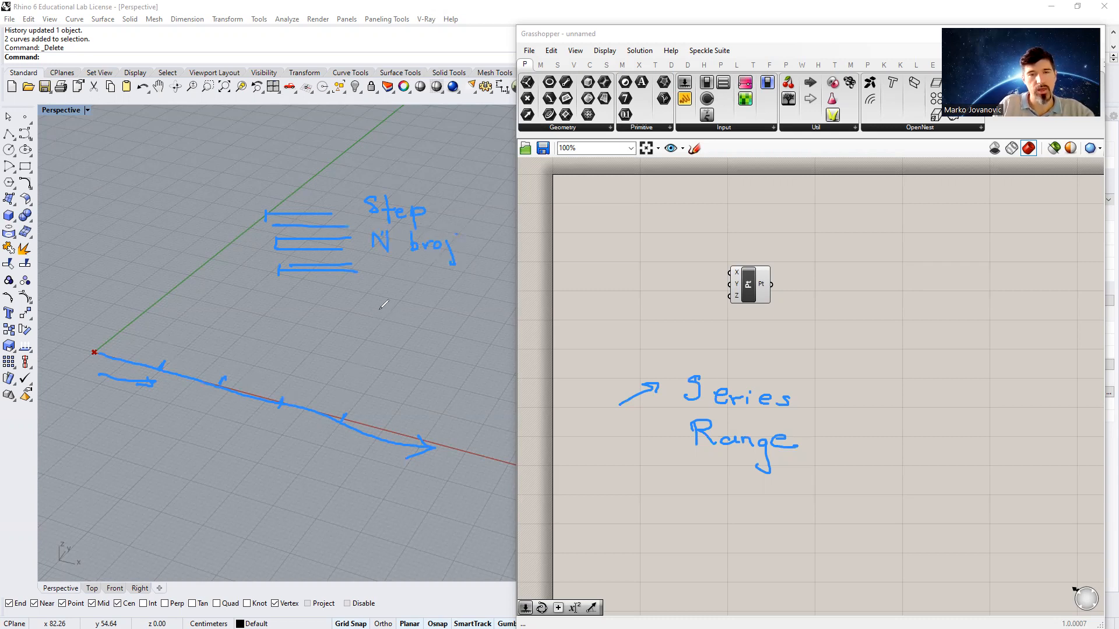
mouse_move(438, 441)
mouse_down()
mouse_move(430, 464)
mouse_move(444, 434)
mouse_up()
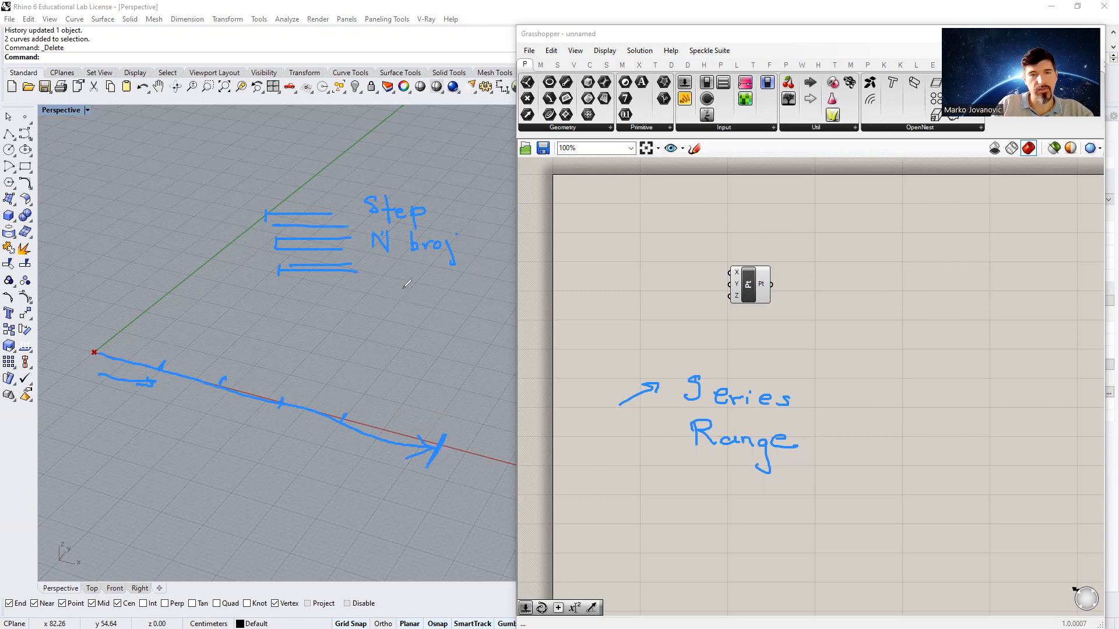
mouse_move(85, 377)
mouse_down()
mouse_move(238, 448)
mouse_move(262, 446)
mouse_move(415, 496)
mouse_up()
mouse_move(395, 269)
mouse_down()
mouse_move(447, 284)
mouse_move(415, 321)
mouse_move(501, 313)
mouse_up()
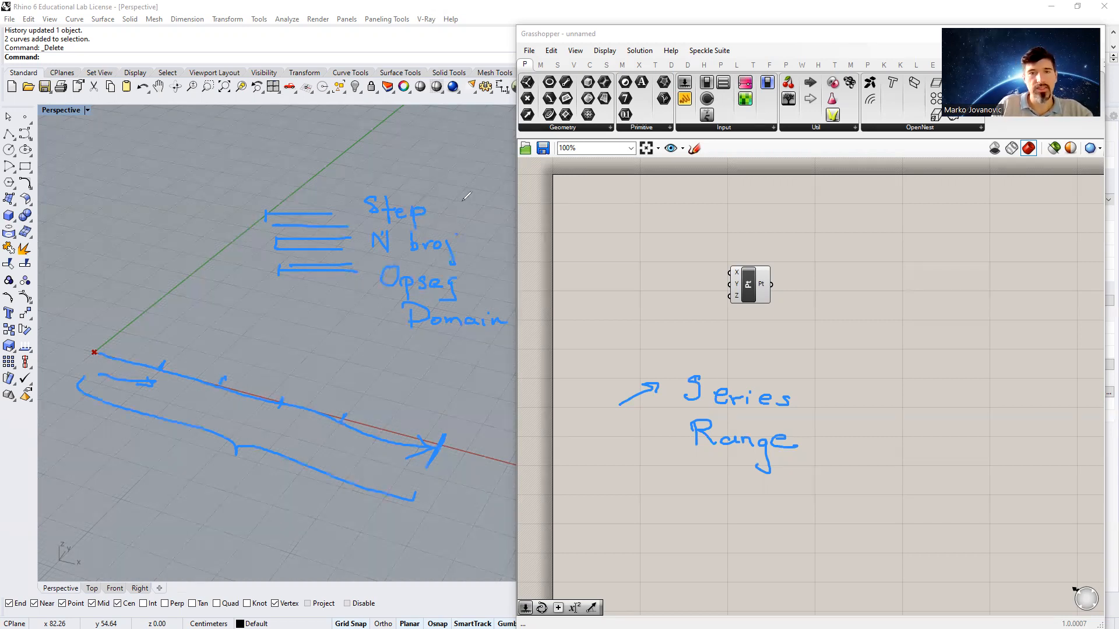
mouse_move(458, 201)
mouse_down()
mouse_move(458, 220)
mouse_move(489, 240)
mouse_move(494, 287)
mouse_move(500, 275)
mouse_up()
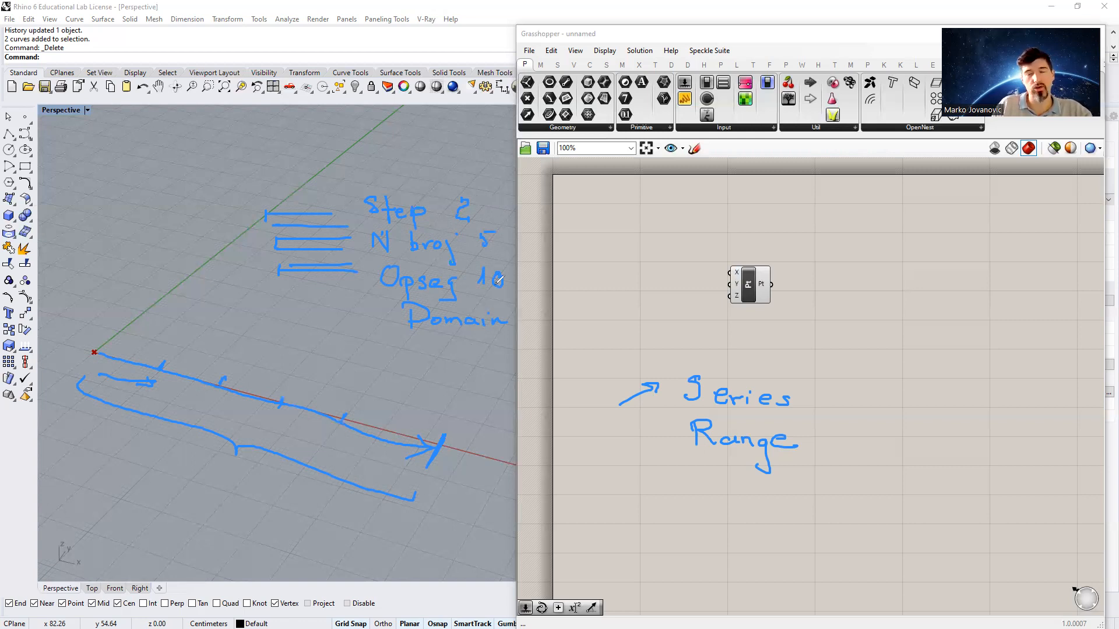
mouse_move(505, 235)
mouse_down()
mouse_move(466, 240)
mouse_move(502, 244)
mouse_move(481, 201)
mouse_up()
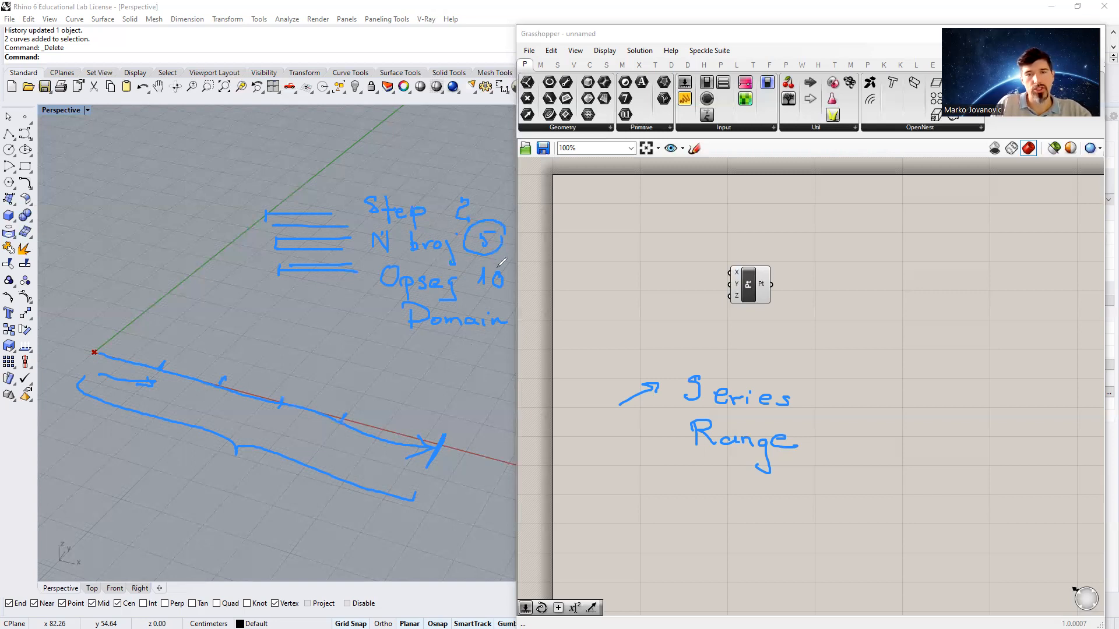
drag(489, 263, 500, 294)
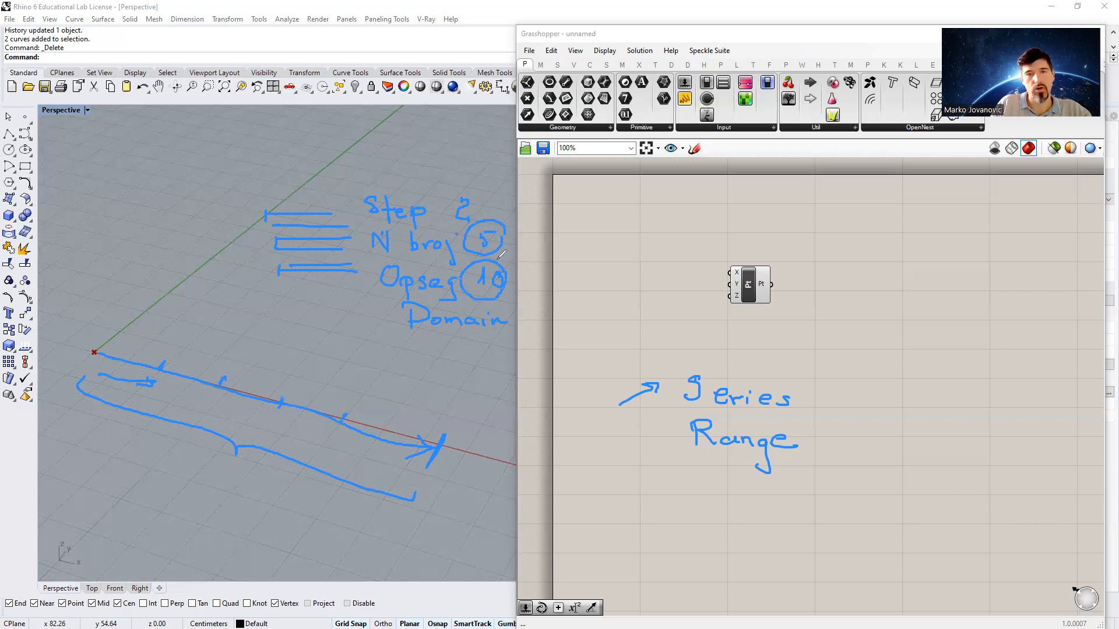
drag(453, 224, 468, 226)
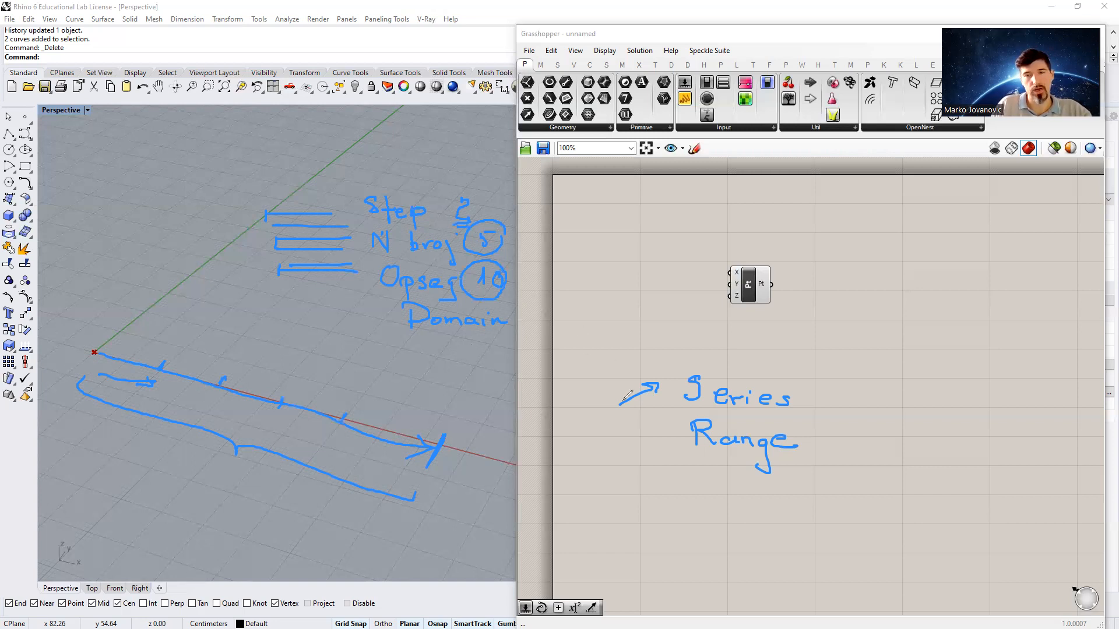
mouse_move(626, 444)
mouse_down()
mouse_move(674, 440)
mouse_move(658, 450)
mouse_up()
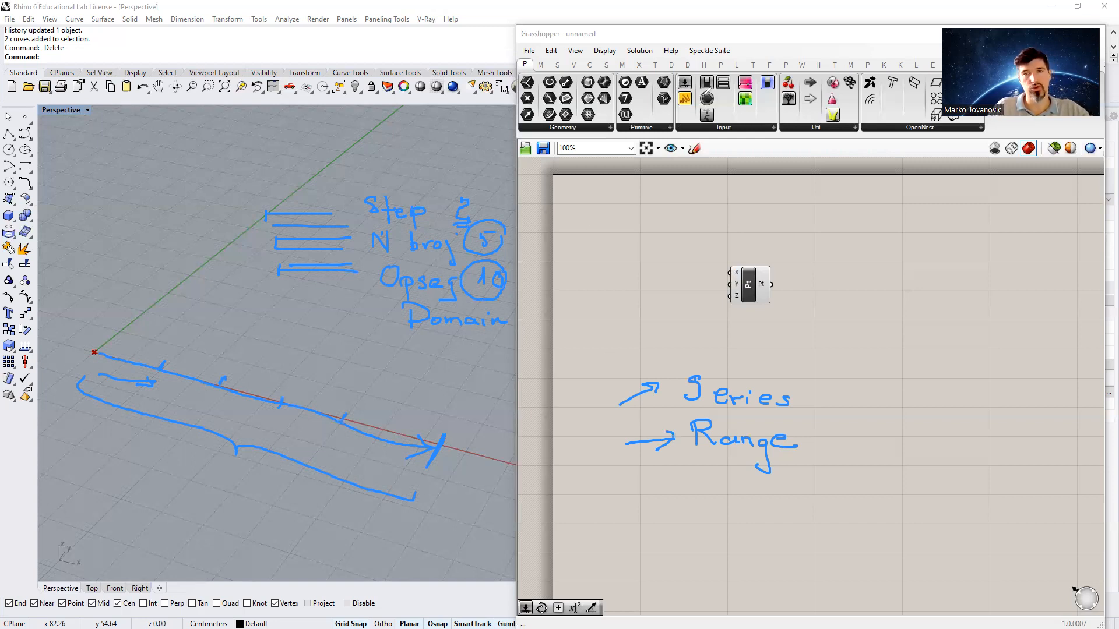
click(695, 98)
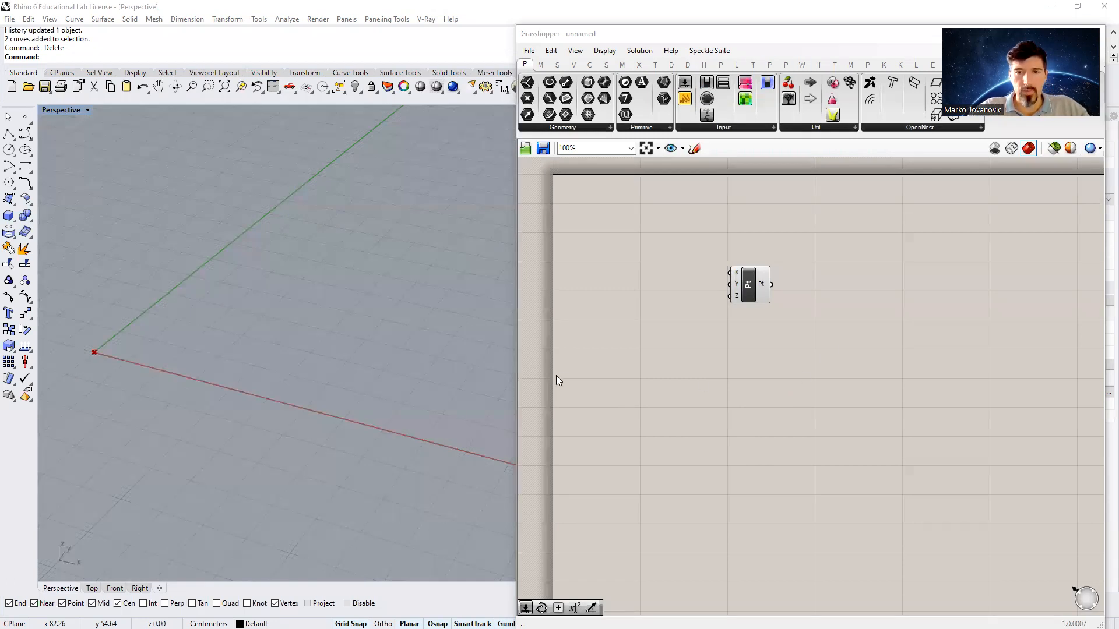
Step: Add a Series component and place the Construct Point component beside it, level with it
double_click(621, 374)
text(serie)
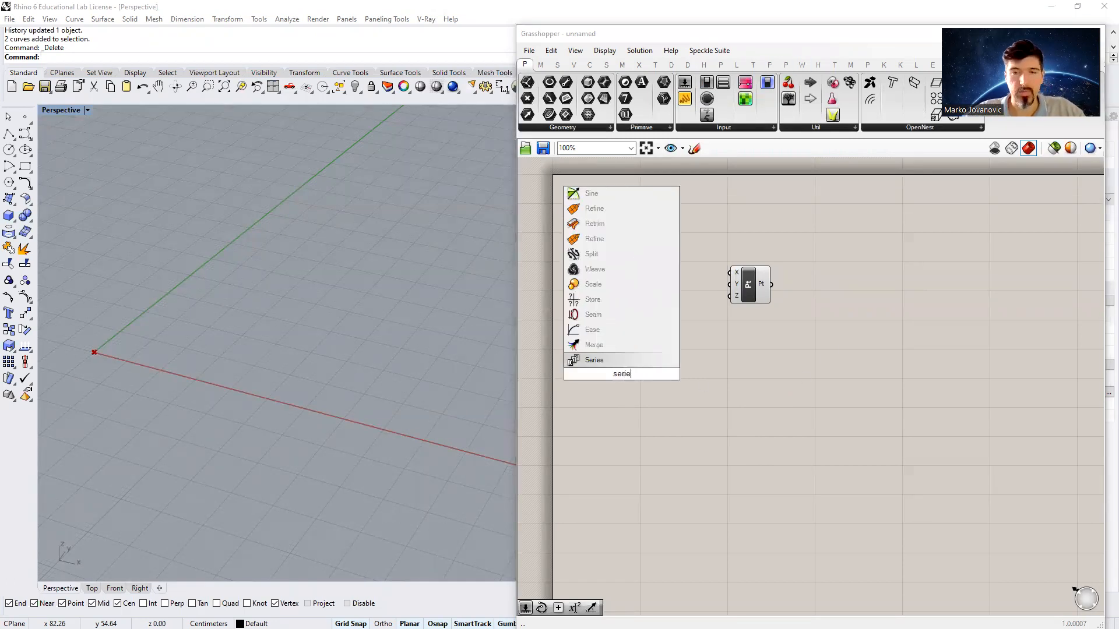
text(s)
click(627, 363)
drag(628, 364, 686, 335)
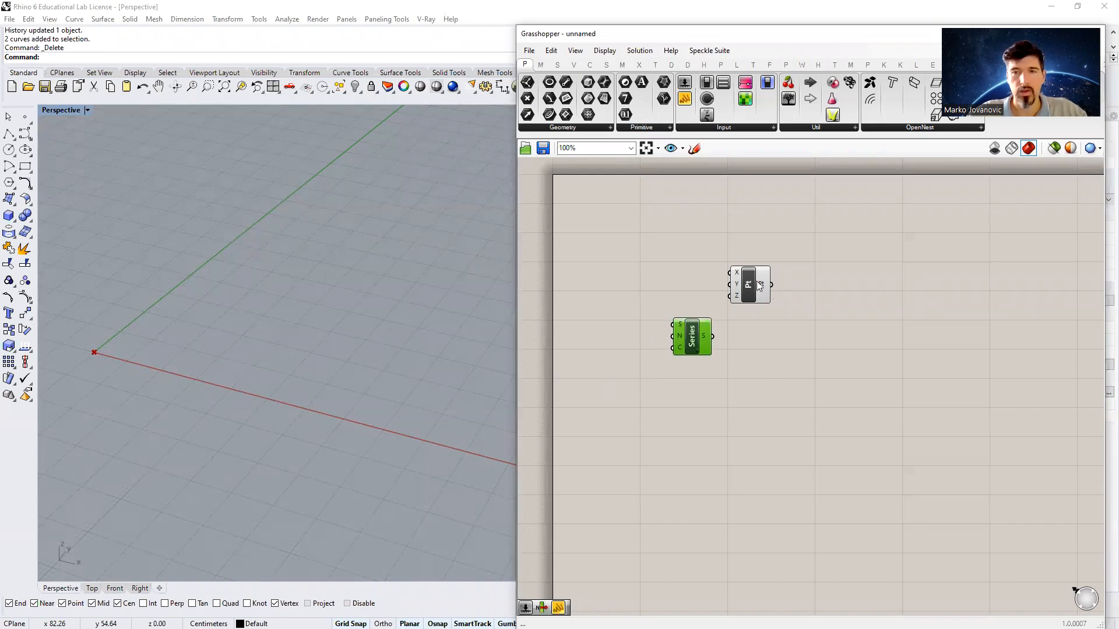
drag(754, 283, 808, 336)
mouse_move(678, 323)
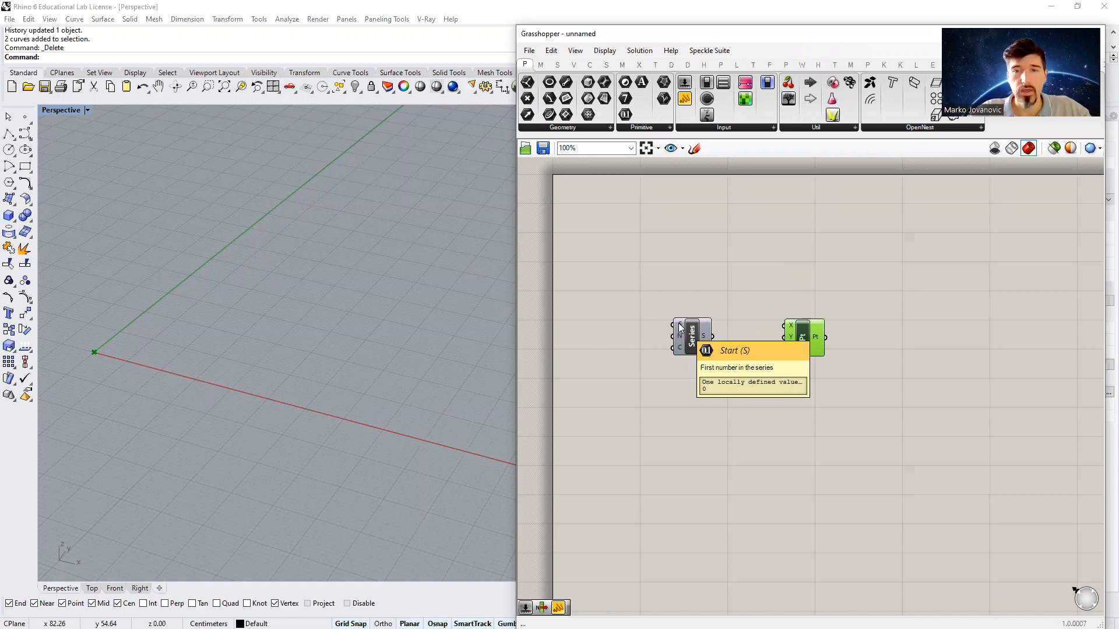
double_click(641, 294)
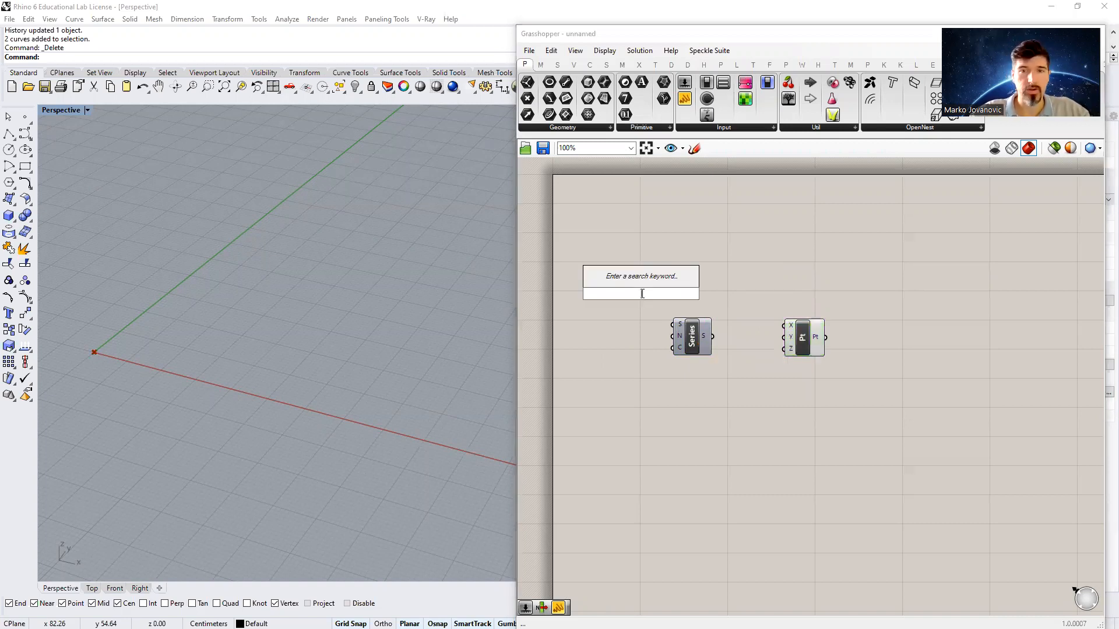
text(0<)
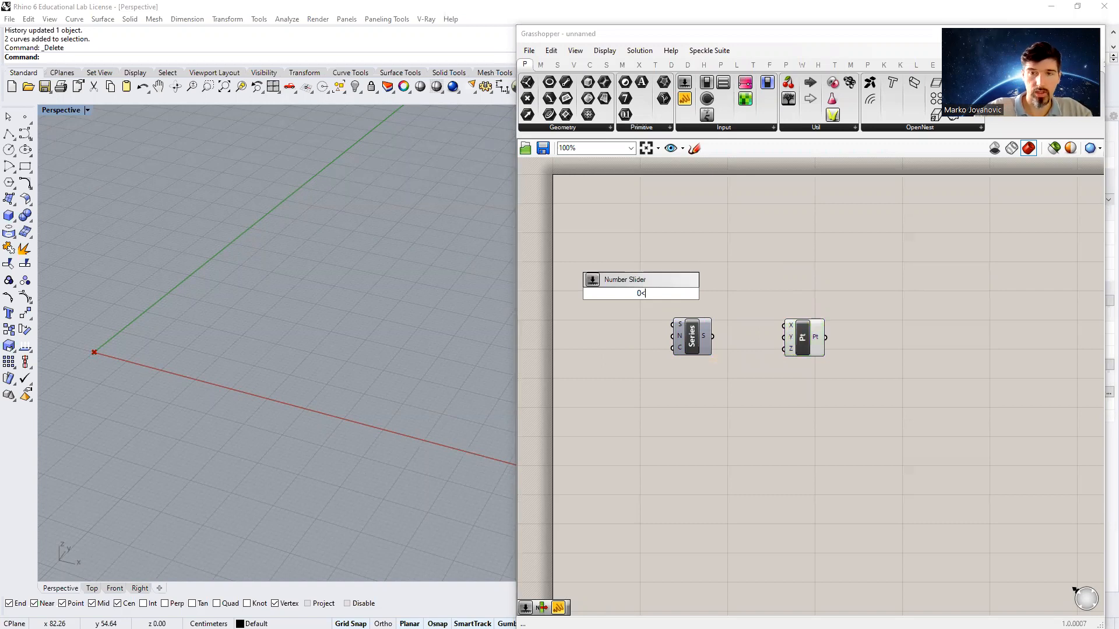
text(10)
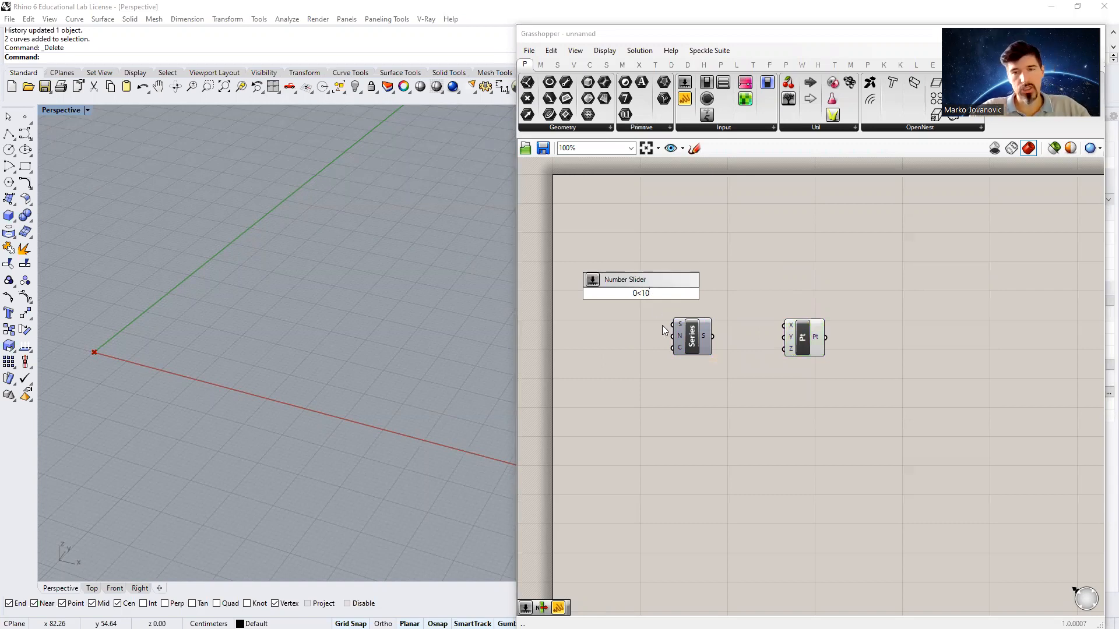
key(Escape)
Step: Try a default number slider below the Series component, check its settings, and delete it
double_click(631, 337)
text(slider)
click(626, 308)
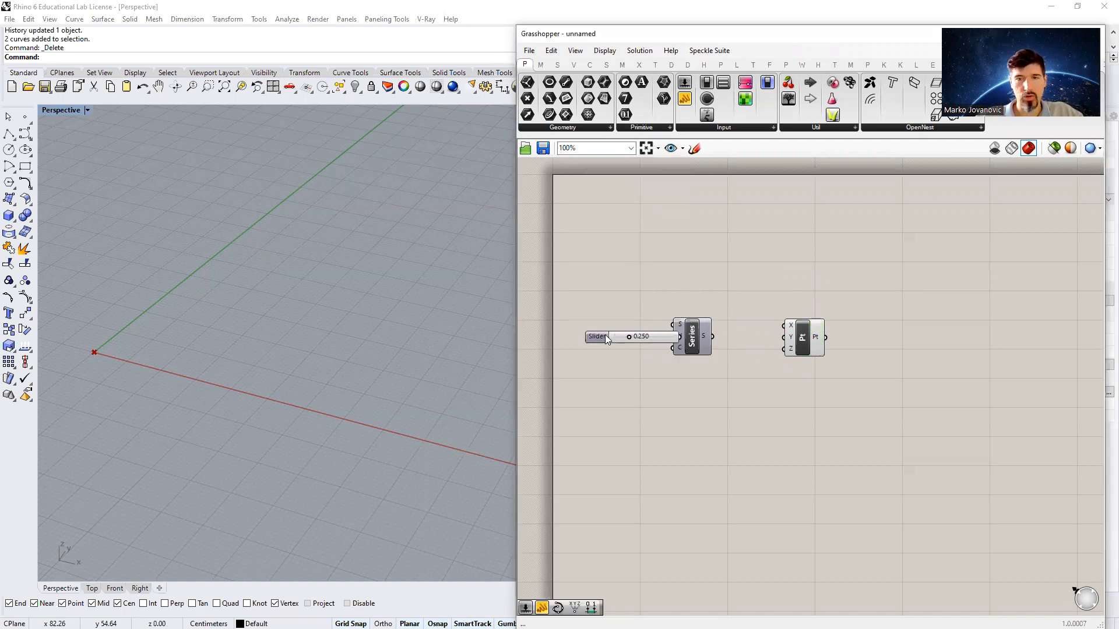
drag(605, 336, 621, 387)
double_click(620, 387)
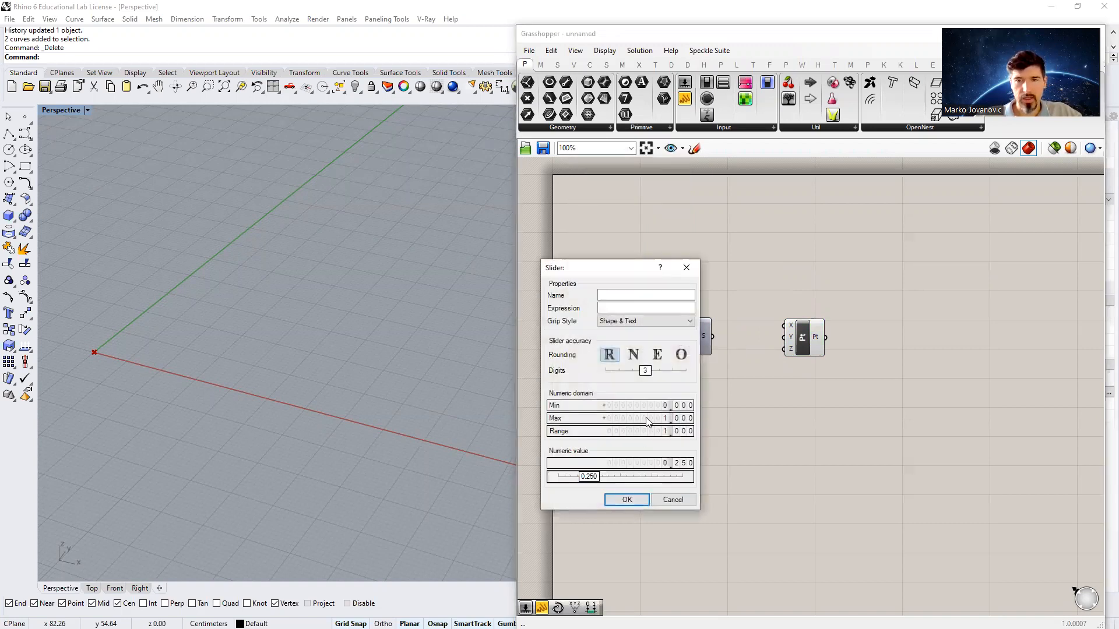
click(687, 268)
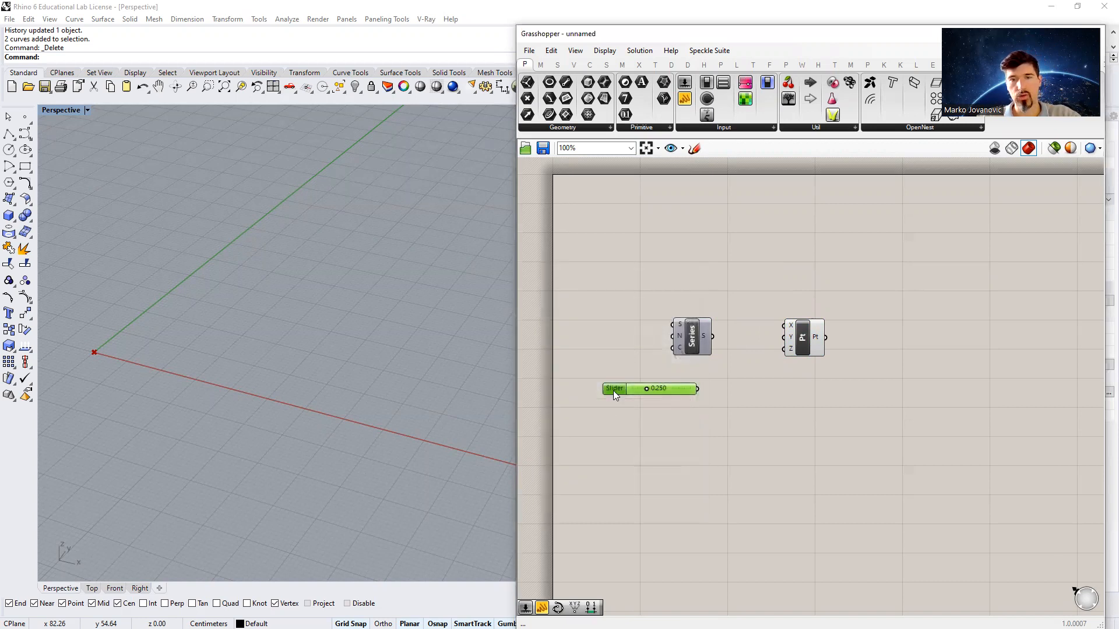
key(Delete)
Step: Add two number sliders below the Series component, one set to 10 and the other to 11
scroll(624, 379, up, 2)
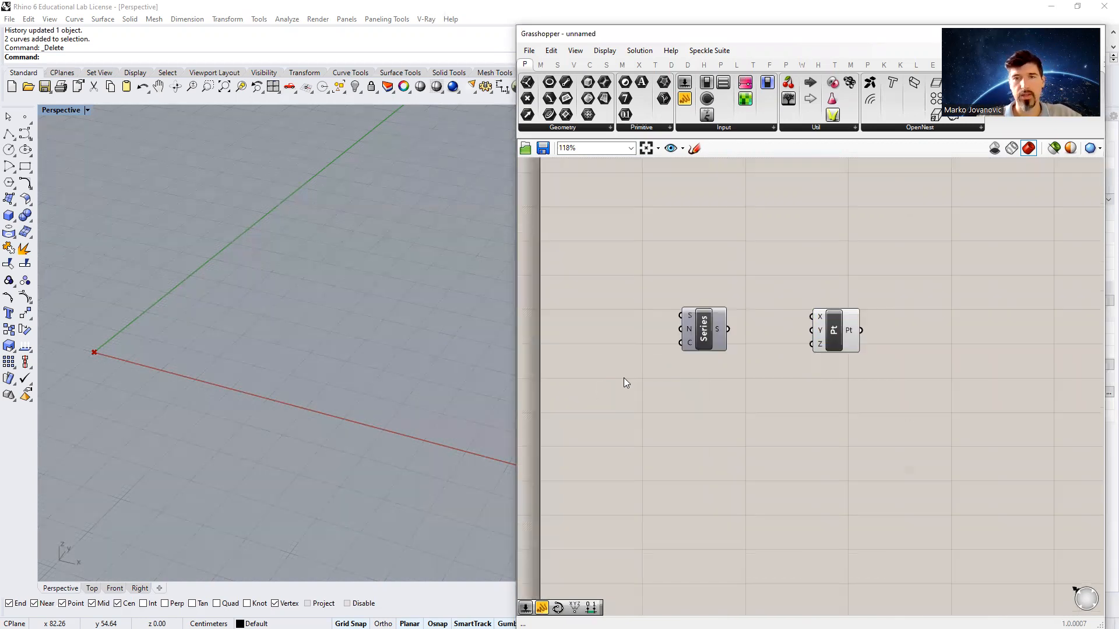
double_click(634, 433)
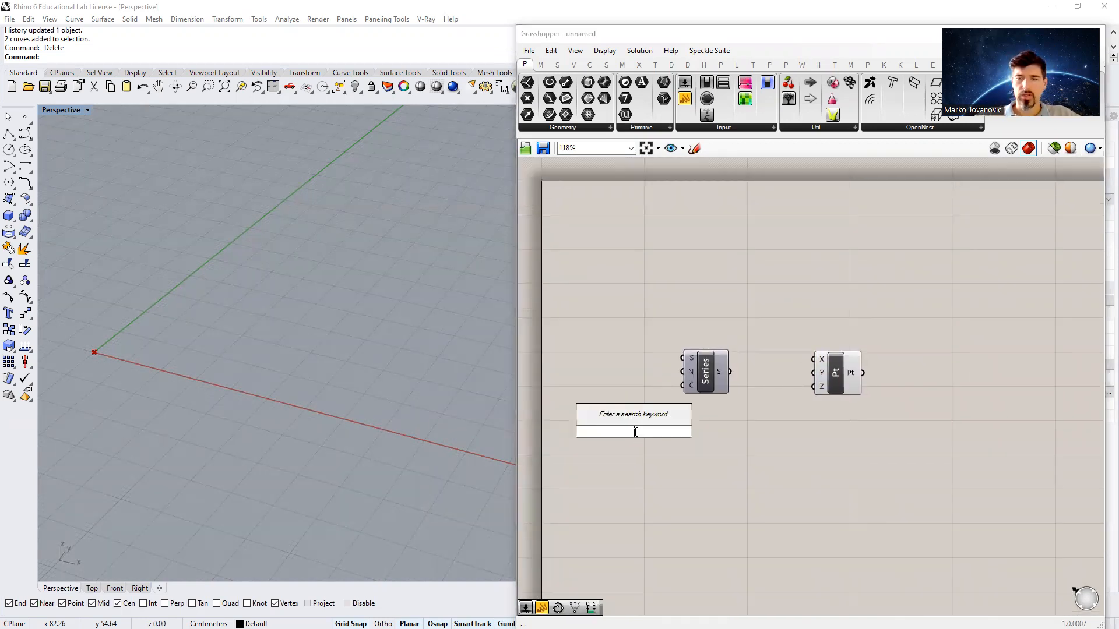
text(2)
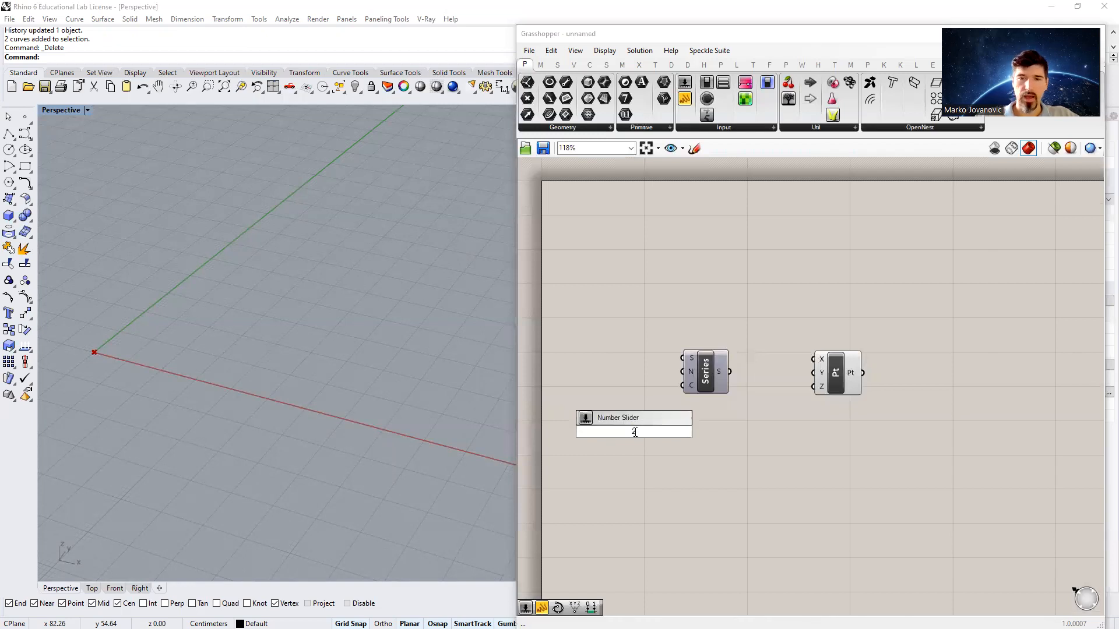
key(Return)
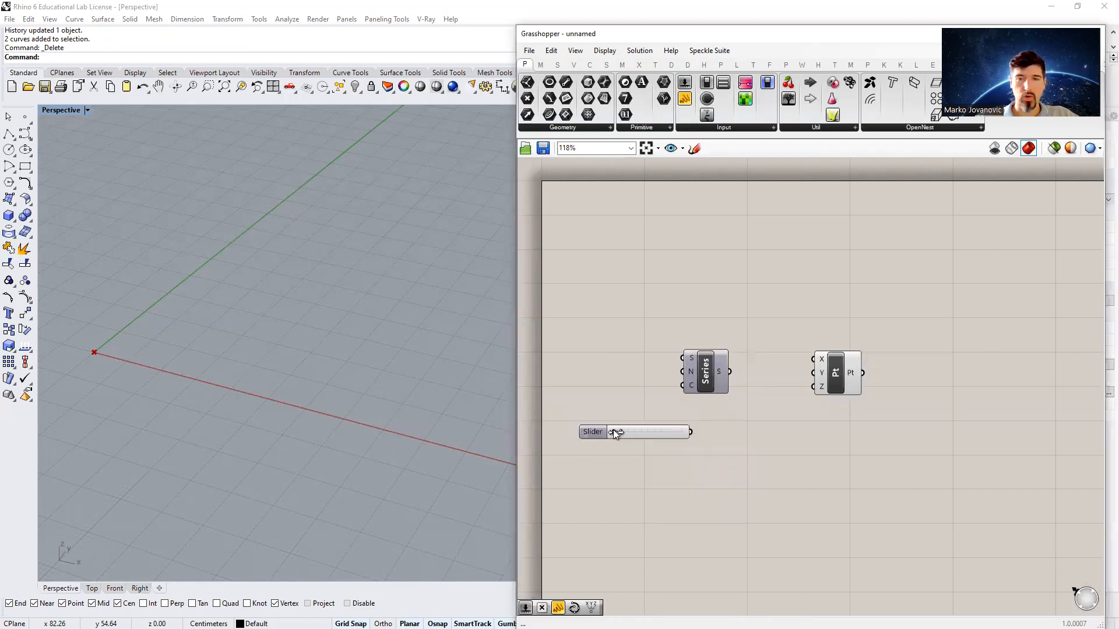
double_click(652, 481)
text(11)
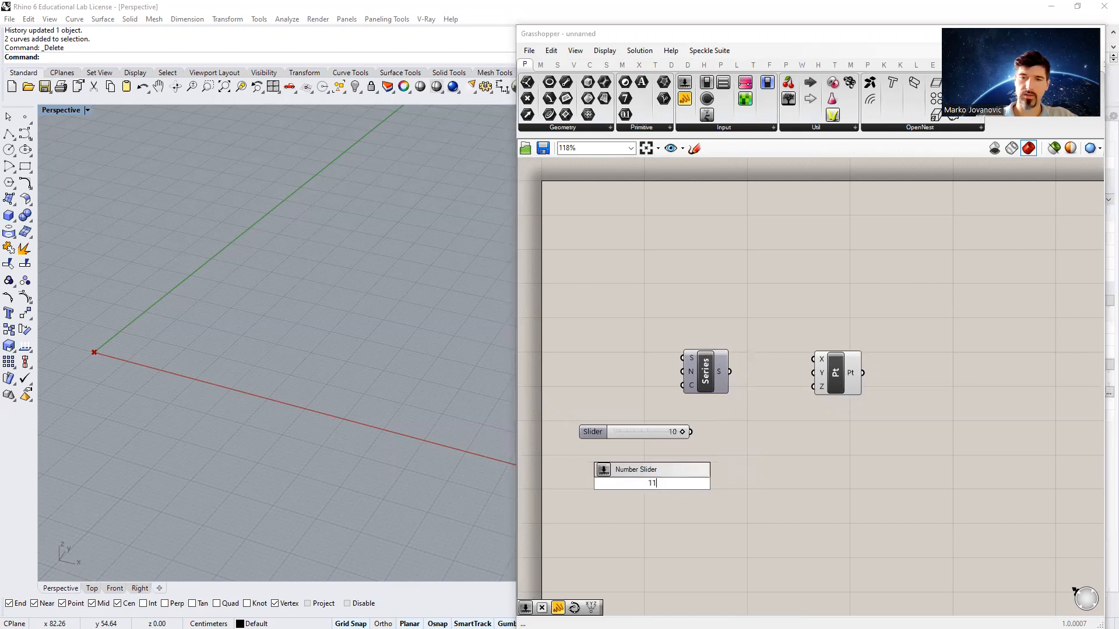
key(Return)
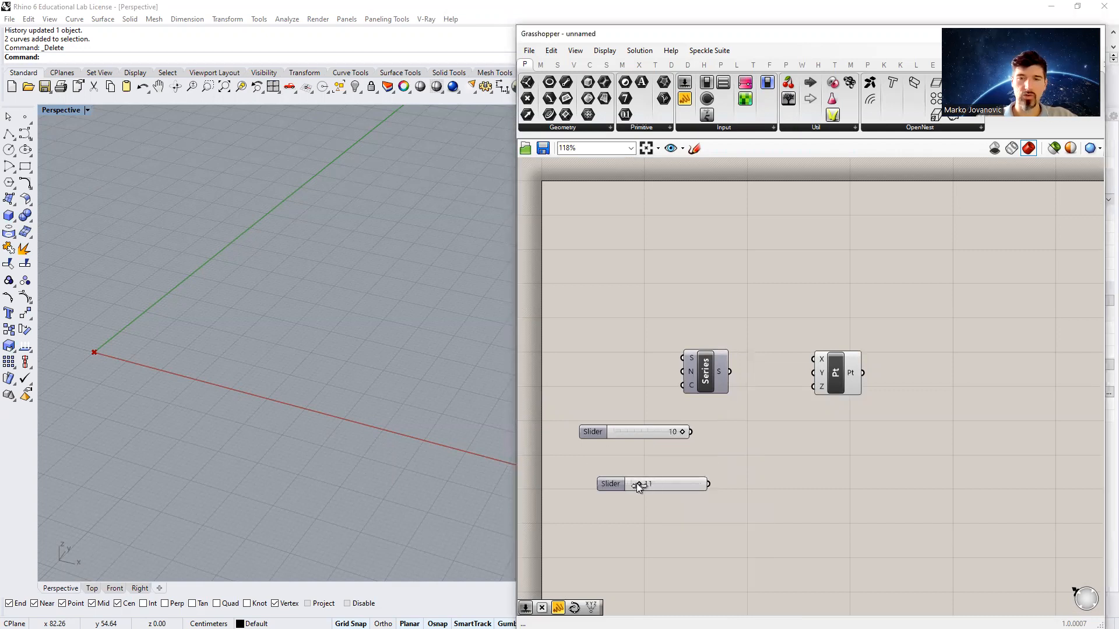
Step: Add a third number slider from the value 111 below the other two, and delete all three sliders
double_click(674, 508)
text(111)
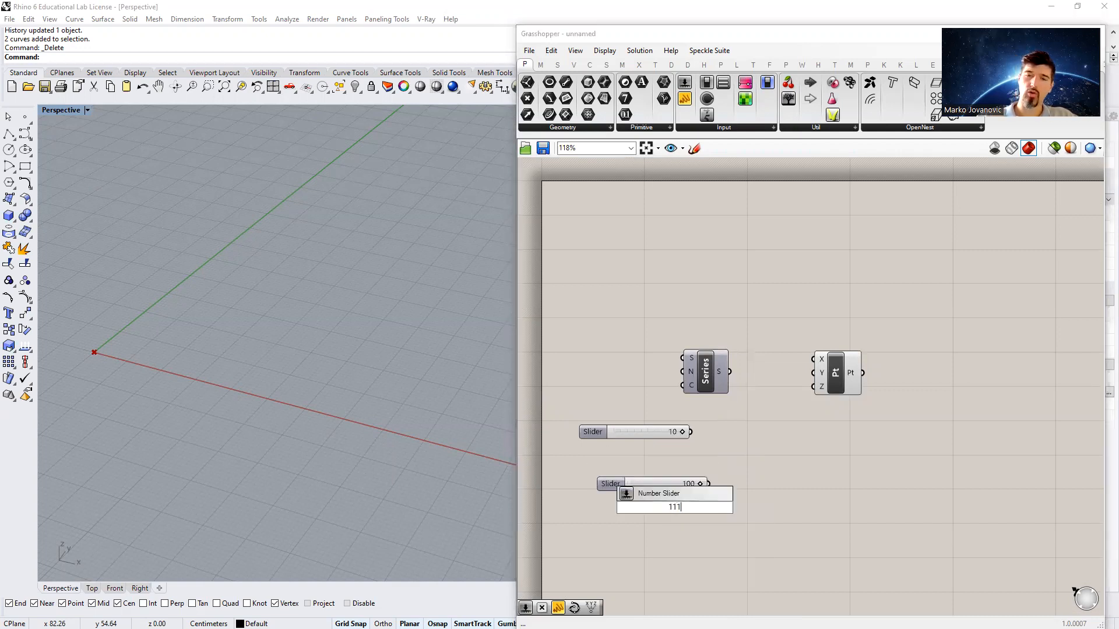
key(Return)
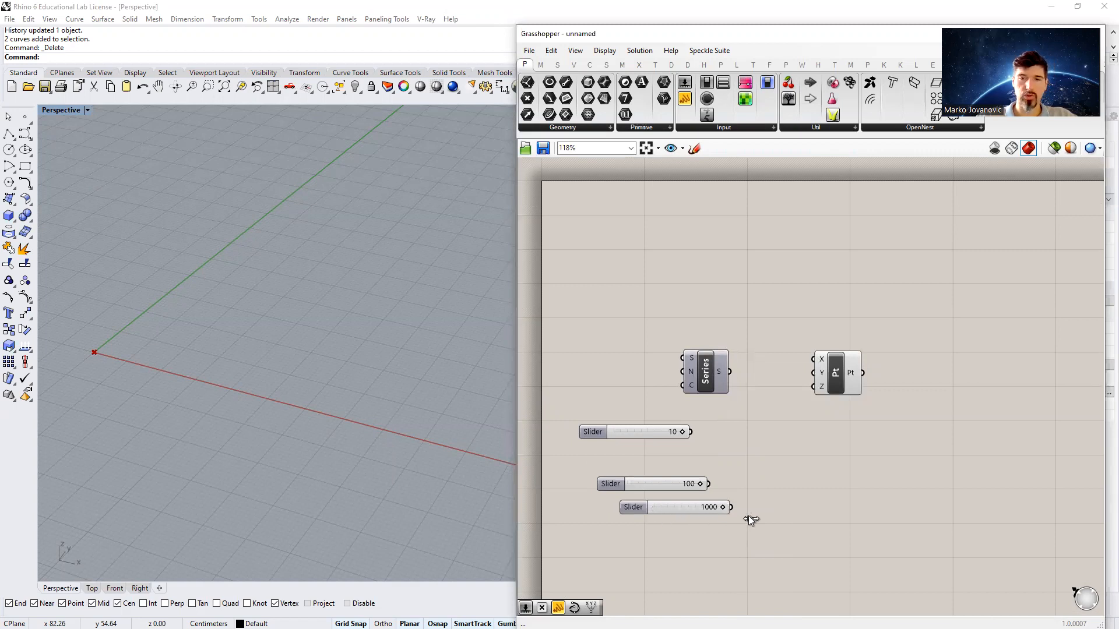
drag(752, 539, 657, 423)
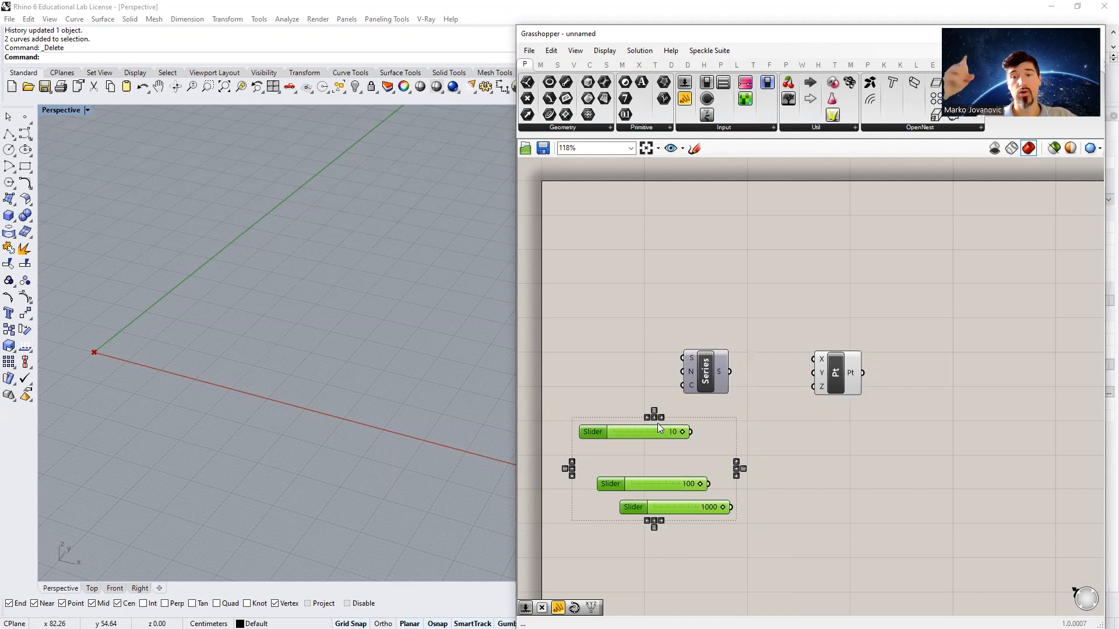
key(Delete)
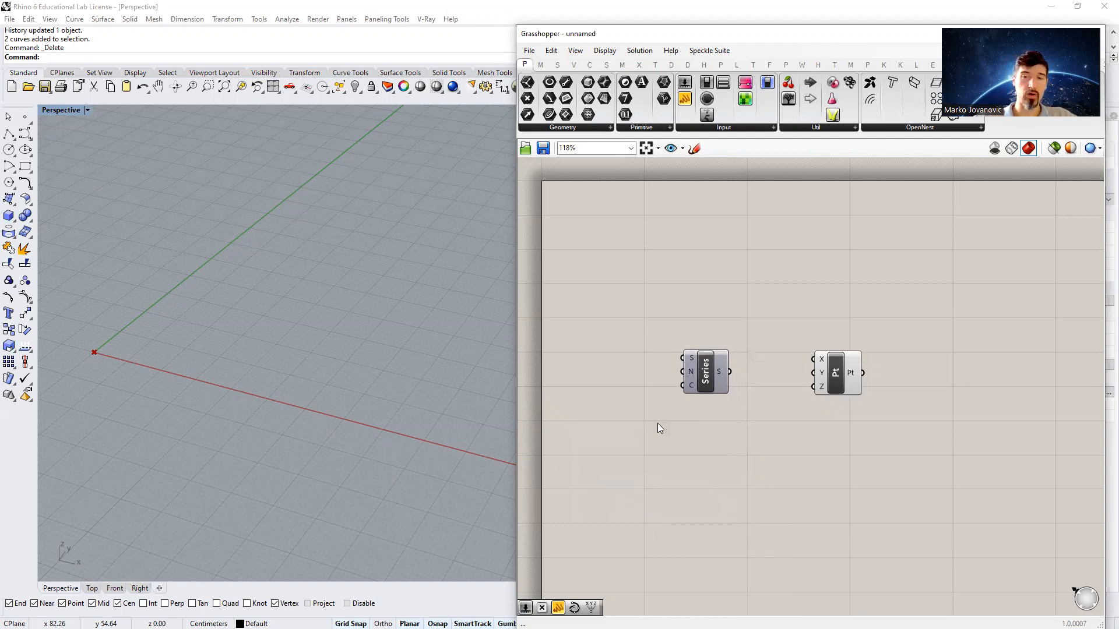
Step: Try a number slider created from the value 111 below the Series component, and delete it
double_click(677, 472)
text(111)
key(Return)
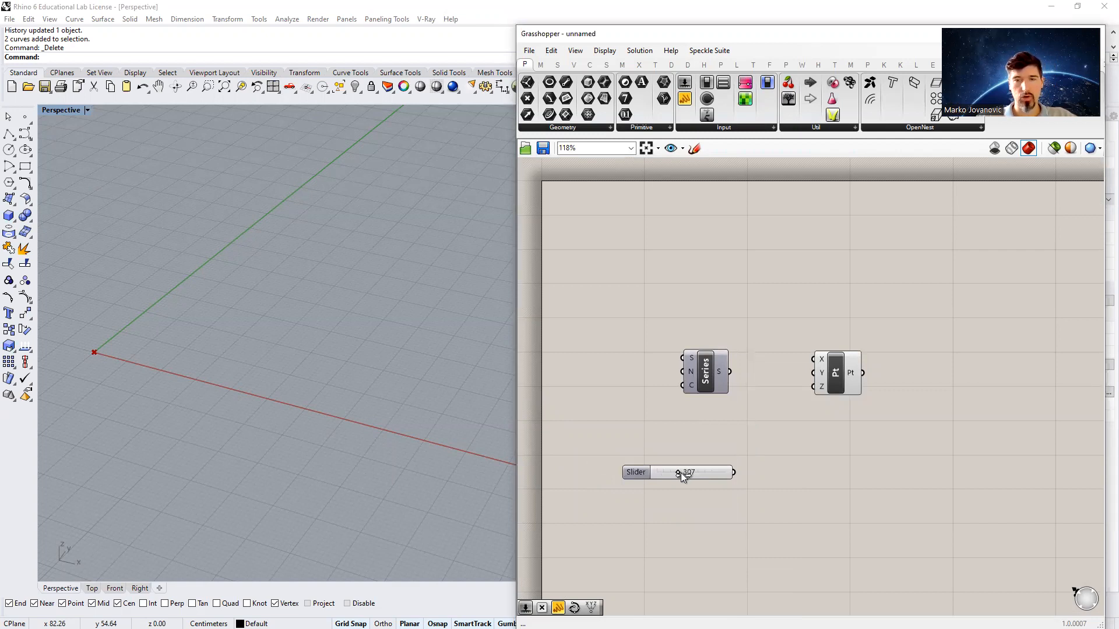
click(696, 471)
key(Delete)
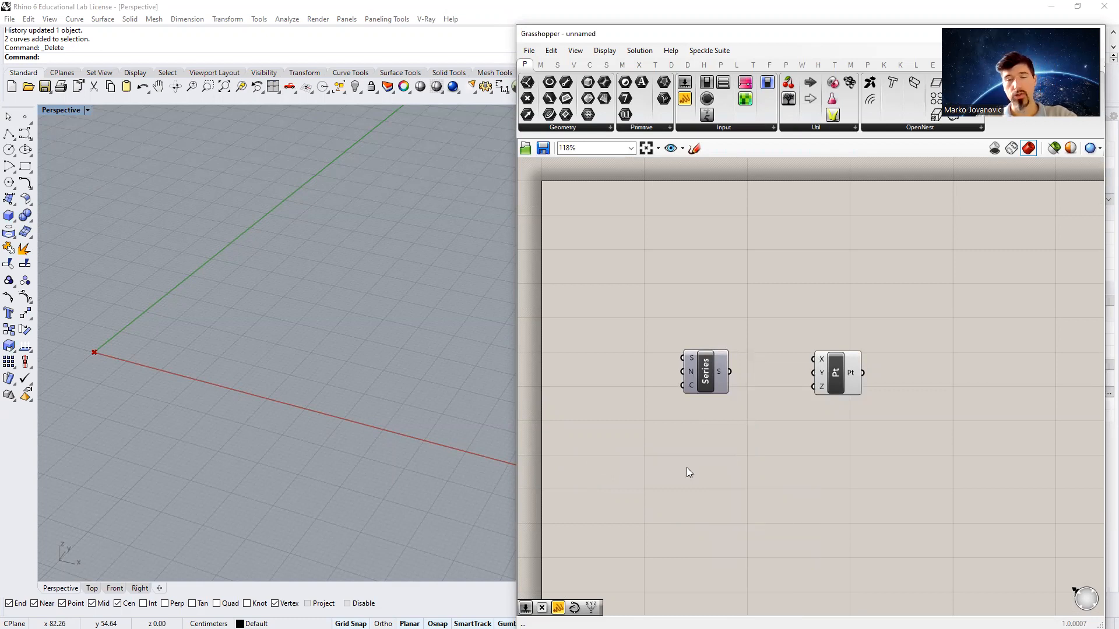
Step: Add a number slider ranging from 111 to 130 below the Series component
double_click(668, 454)
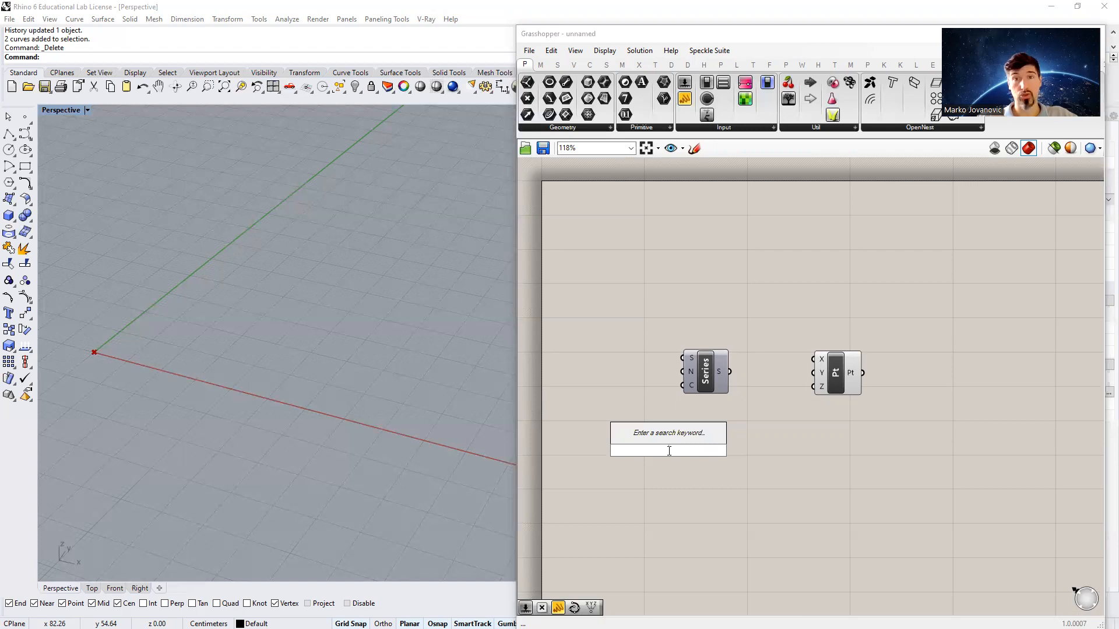
text(111)
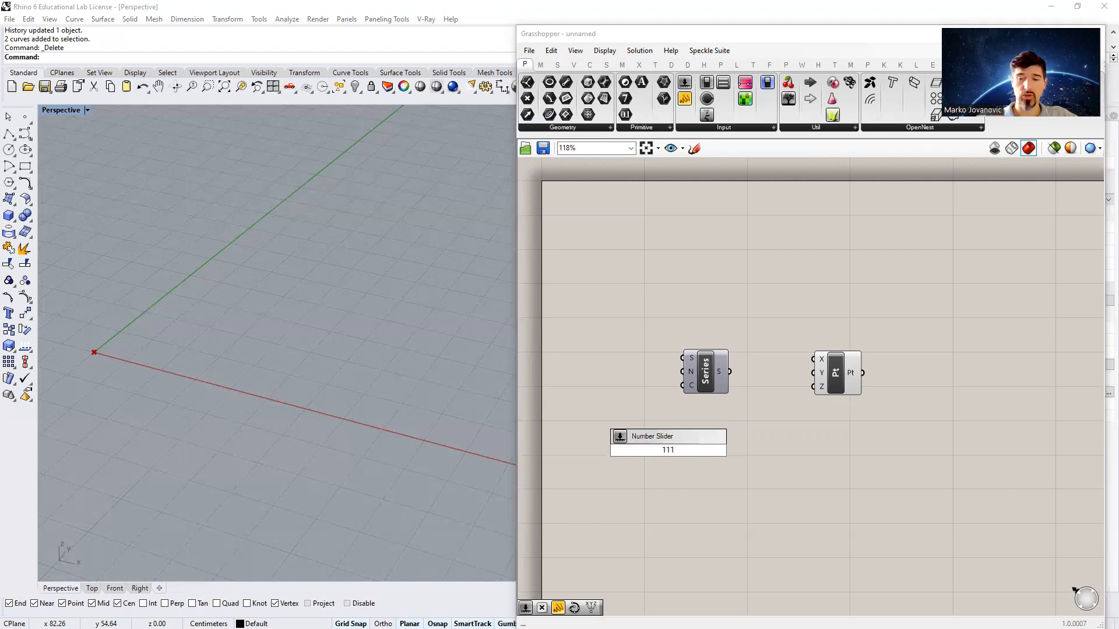
text(<)
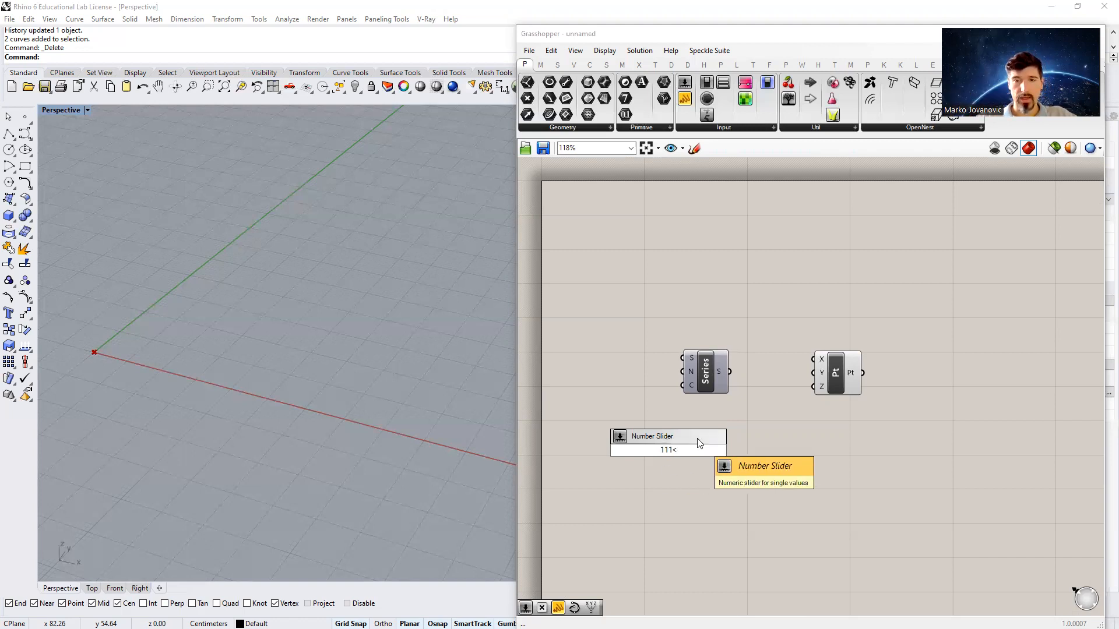
text(130)
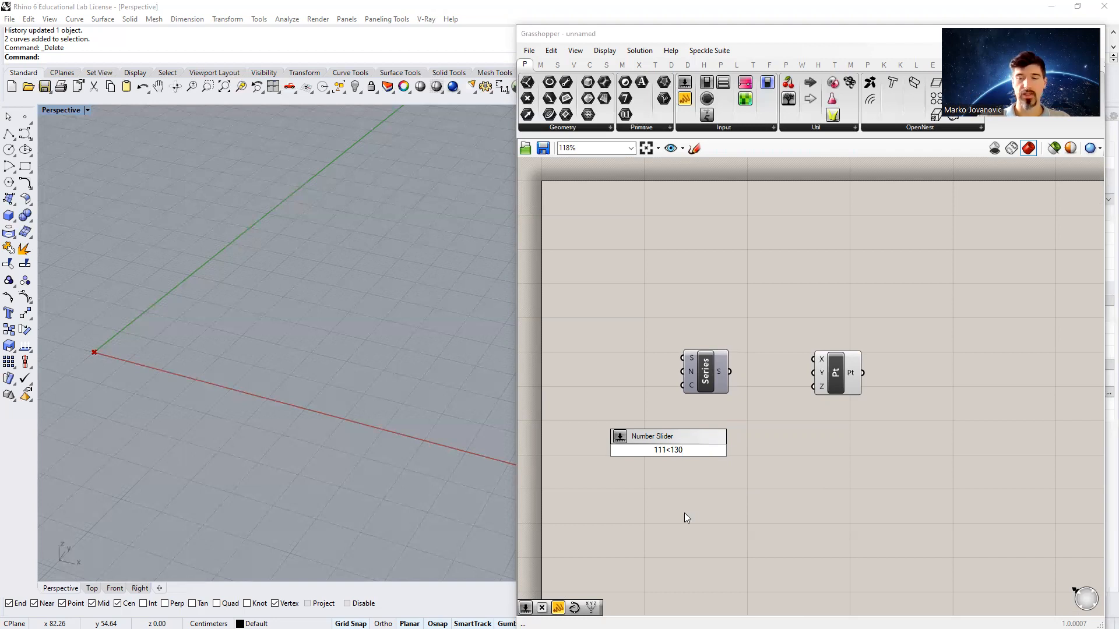
key(Return)
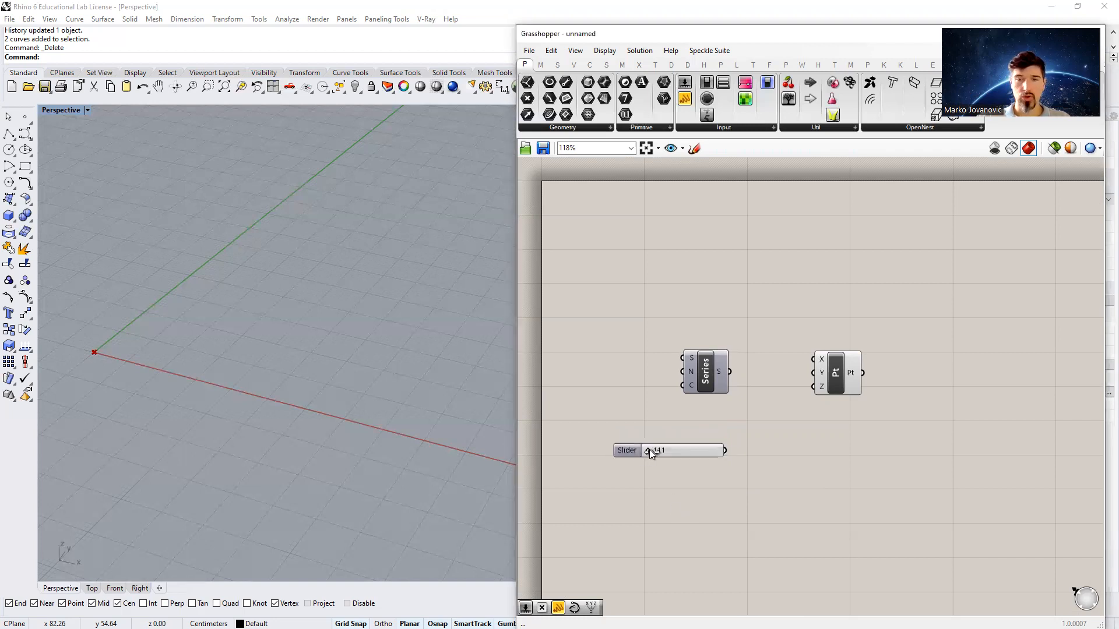
Step: Add a second number slider ranging from 111.00 to 130 with two decimals below the integer slider
double_click(689, 484)
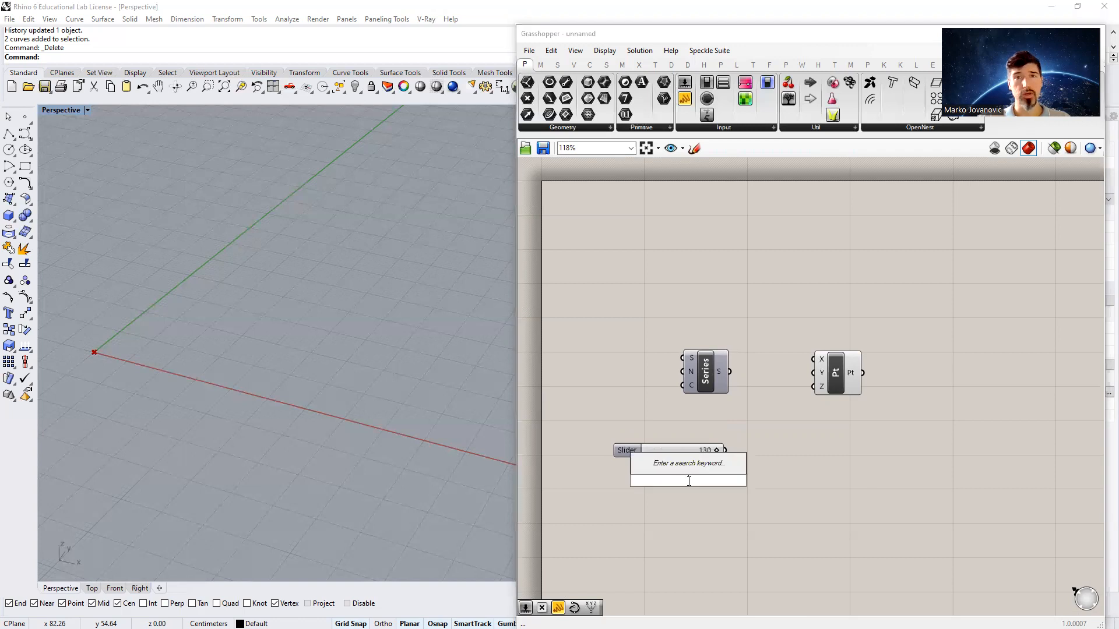
text(111)
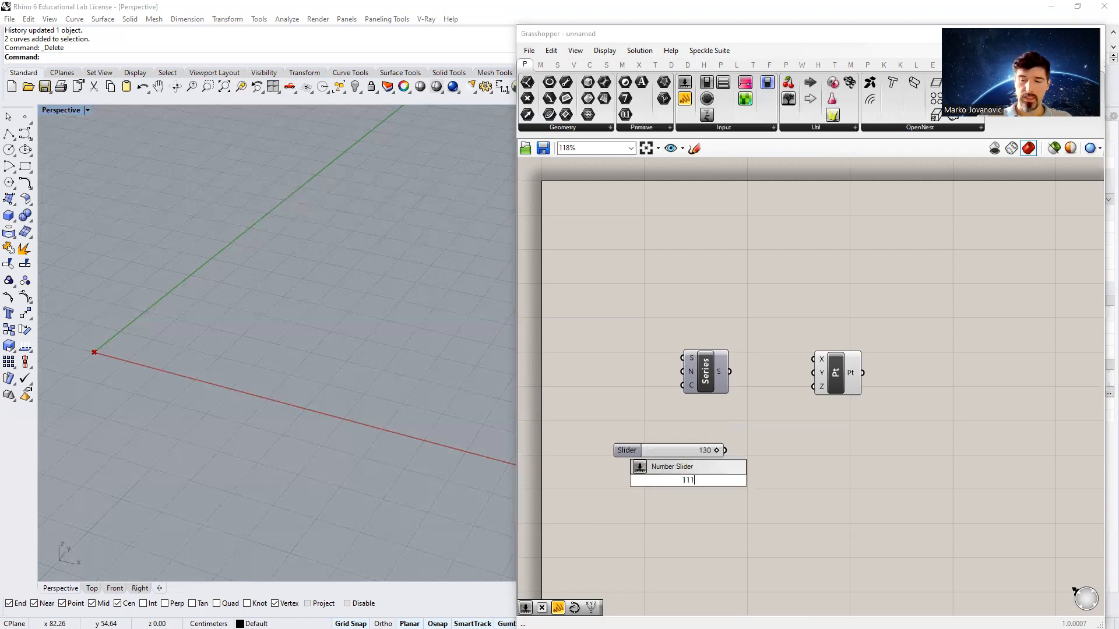
text(.00<130)
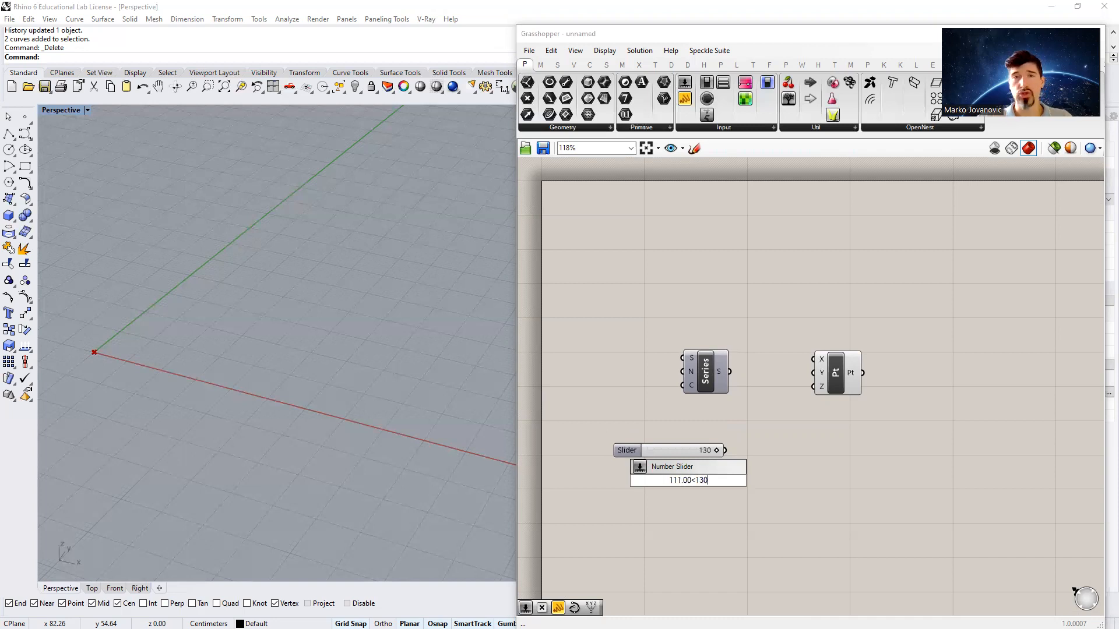
key(Return)
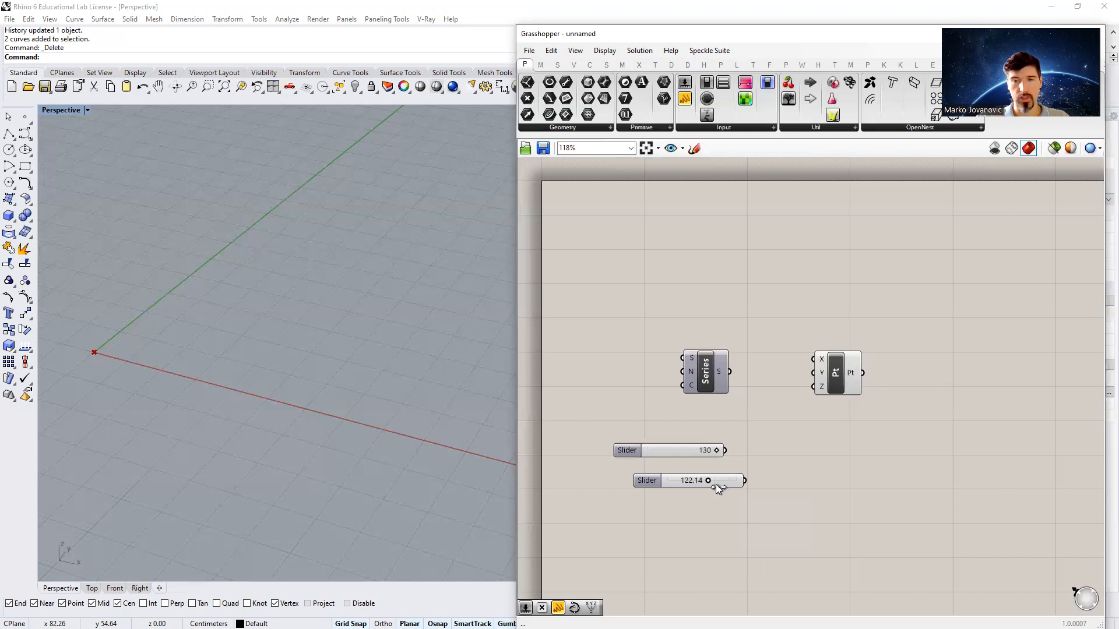
Step: Add a third number slider with limits 111 and 130 and a value of 120, and try it across its range
double_click(658, 518)
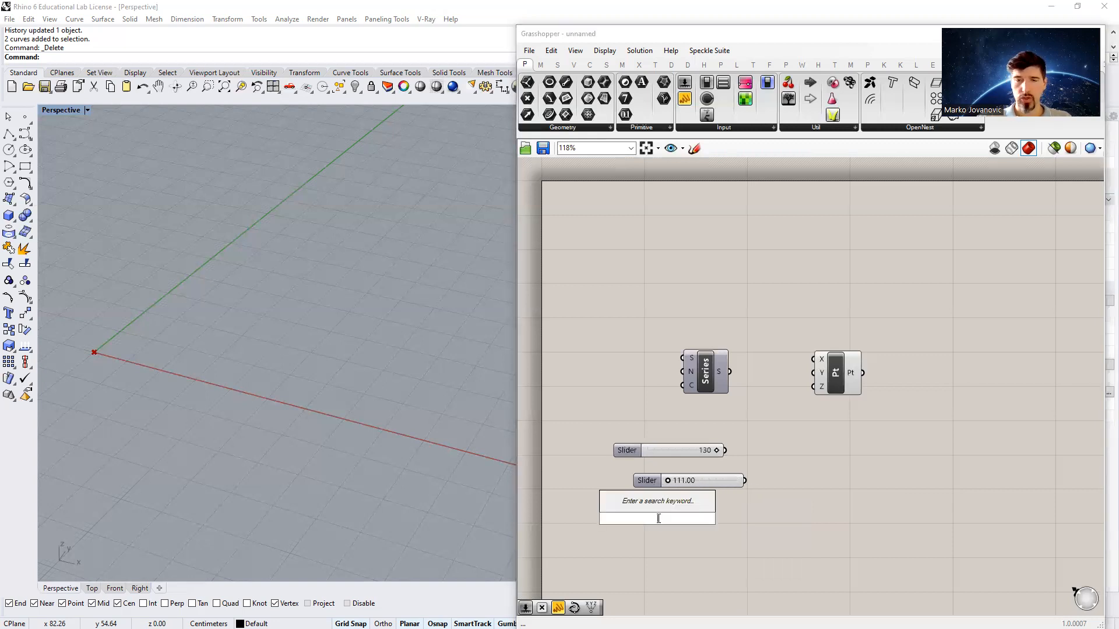
text(111<)
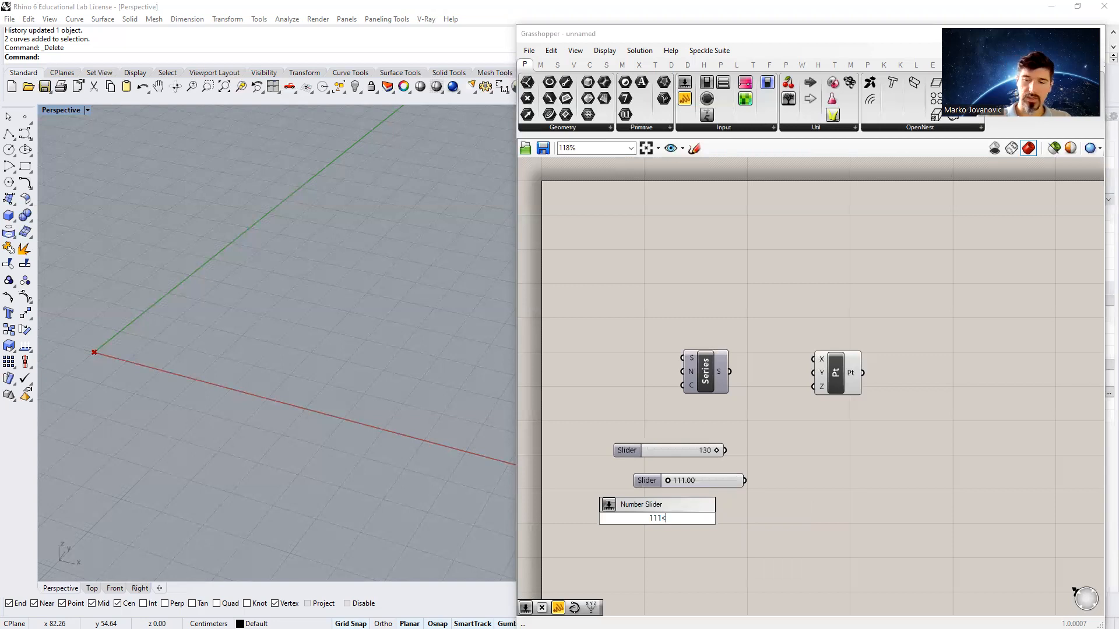
text(120<130)
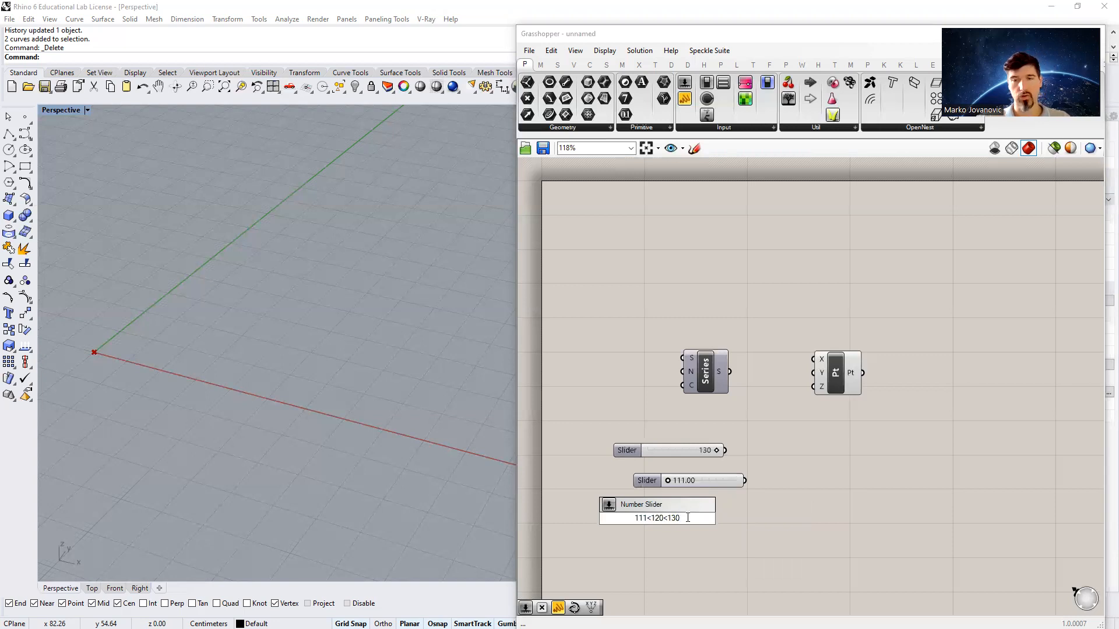
key(Return)
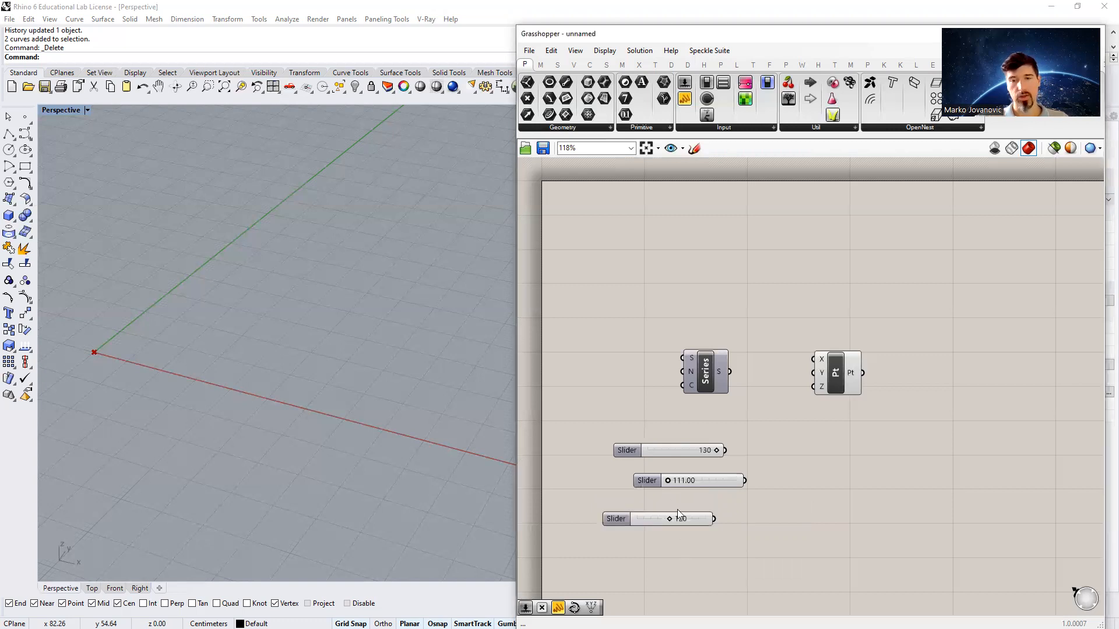
drag(668, 519, 627, 523)
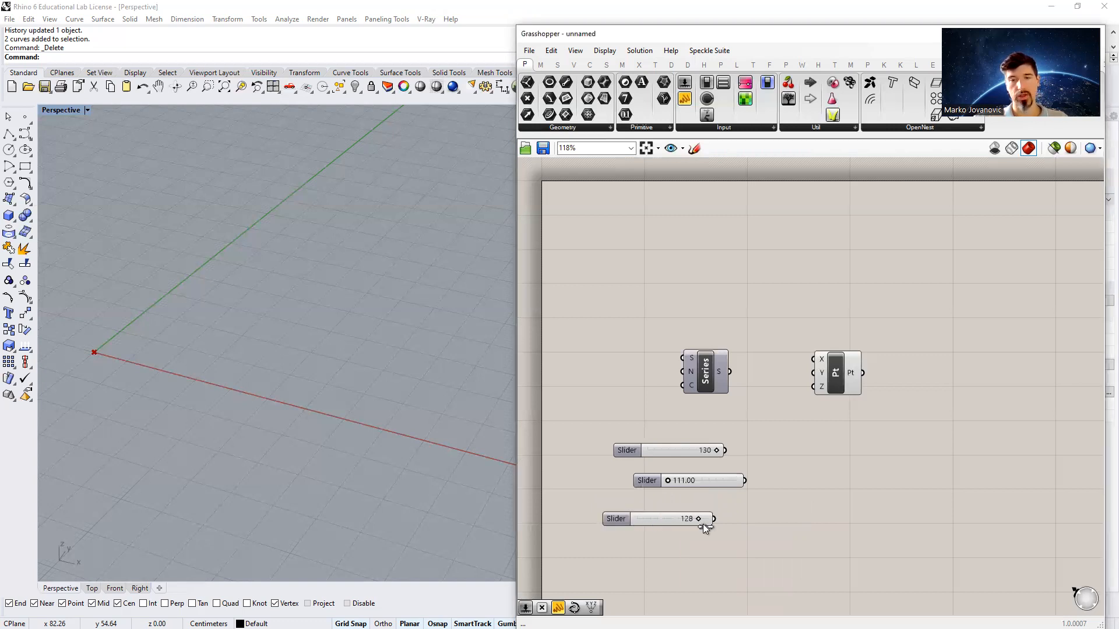
Step: Delete the three number sliders below the Series component
click(632, 515)
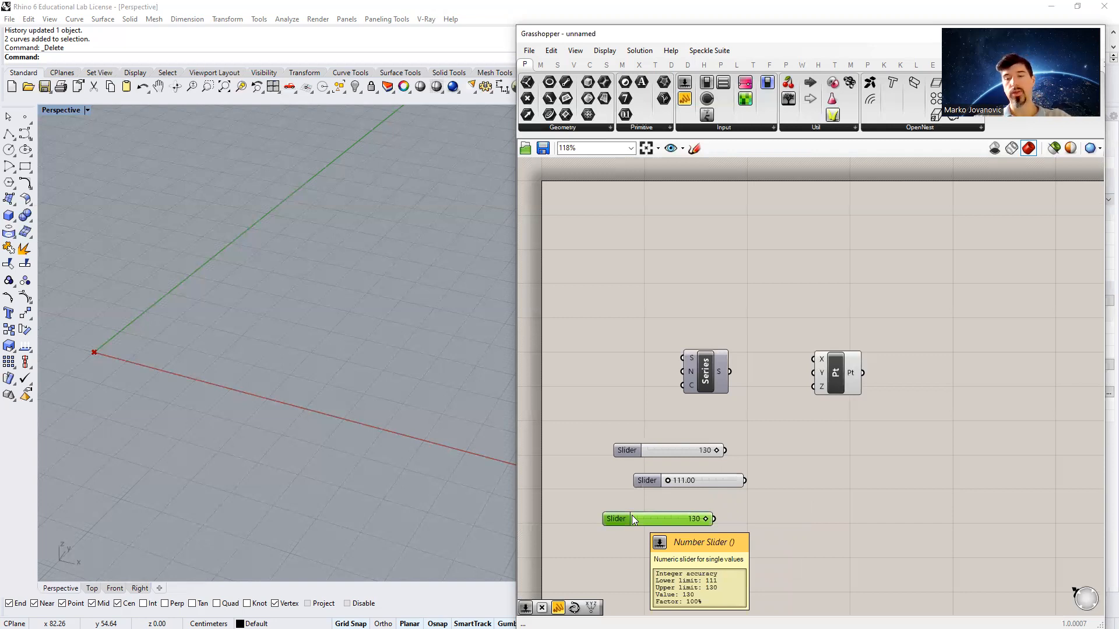
key(Delete)
click(701, 476)
key(Delete)
click(690, 452)
key(Delete)
Step: Add a number slider set to 2, connect it to the Series Start input, and align the Series component beside it
right_drag(644, 405, 670, 405)
double_click(635, 306)
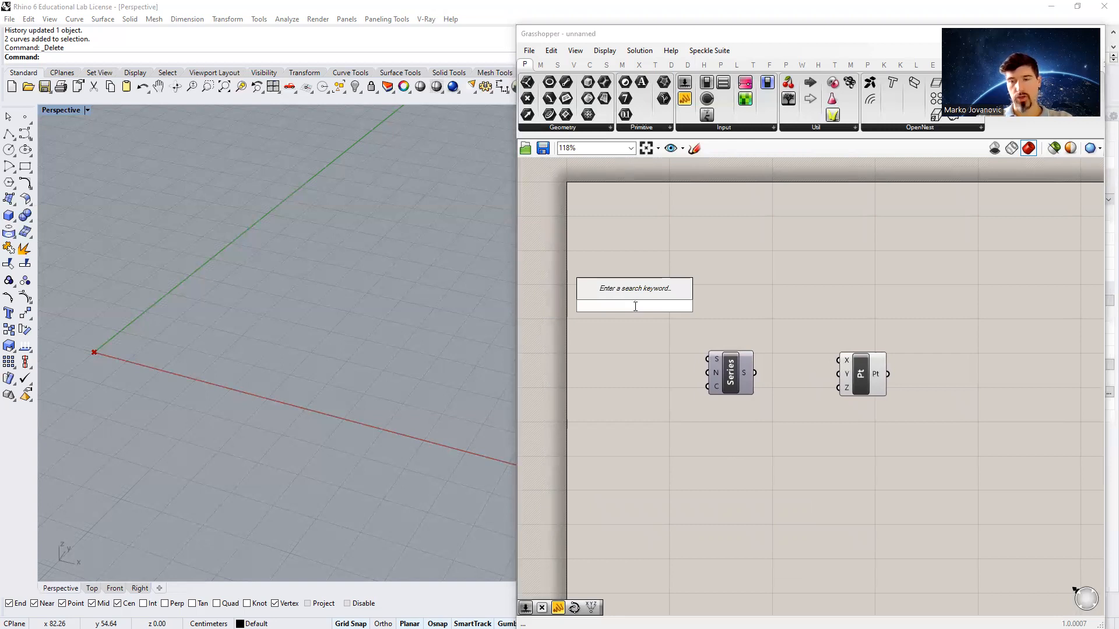
text(2)
key(Return)
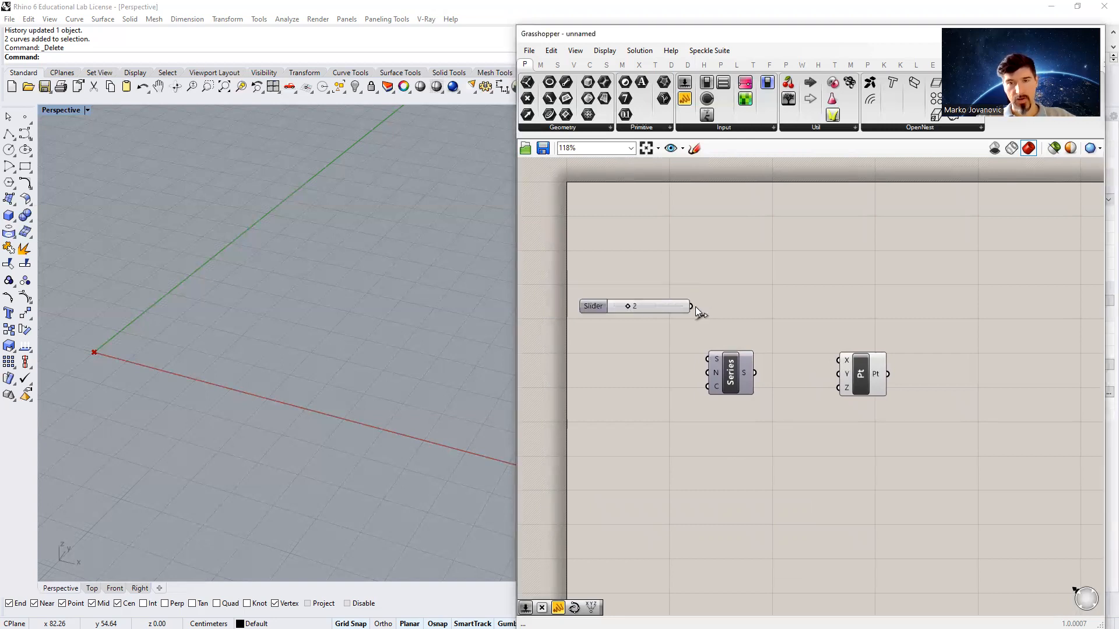
drag(715, 362, 710, 359)
drag(725, 374, 738, 322)
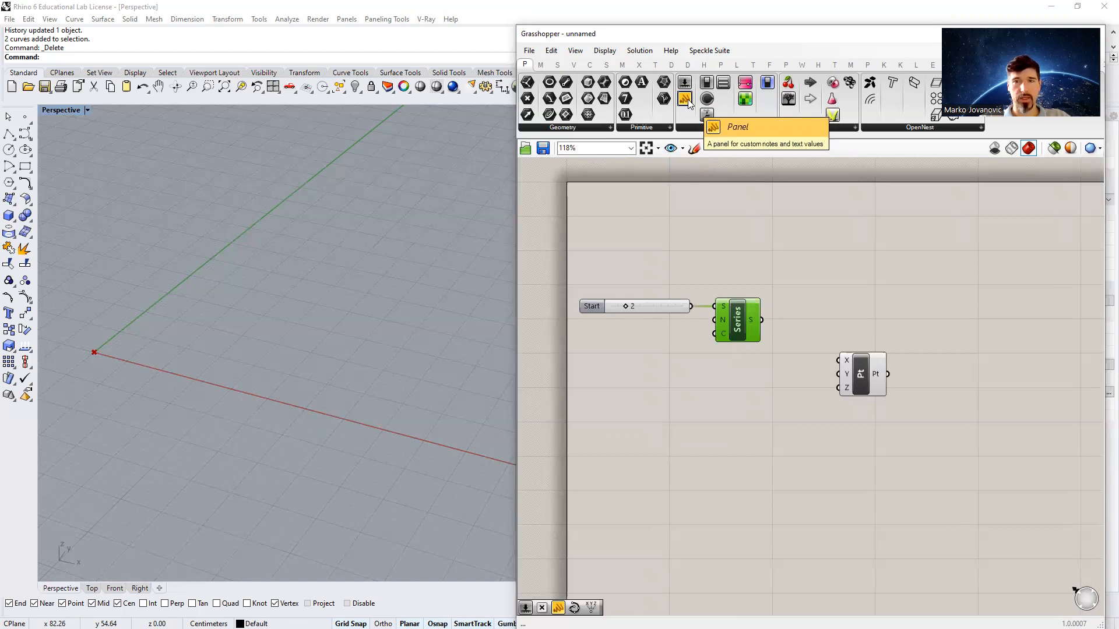
Step: Add a Panel, connect the Series output to it, and place it above the Construct Point component
drag(688, 105, 819, 245)
drag(762, 319, 778, 245)
drag(827, 277, 905, 284)
scroll(862, 251, up, 2)
right_drag(775, 238, 833, 274)
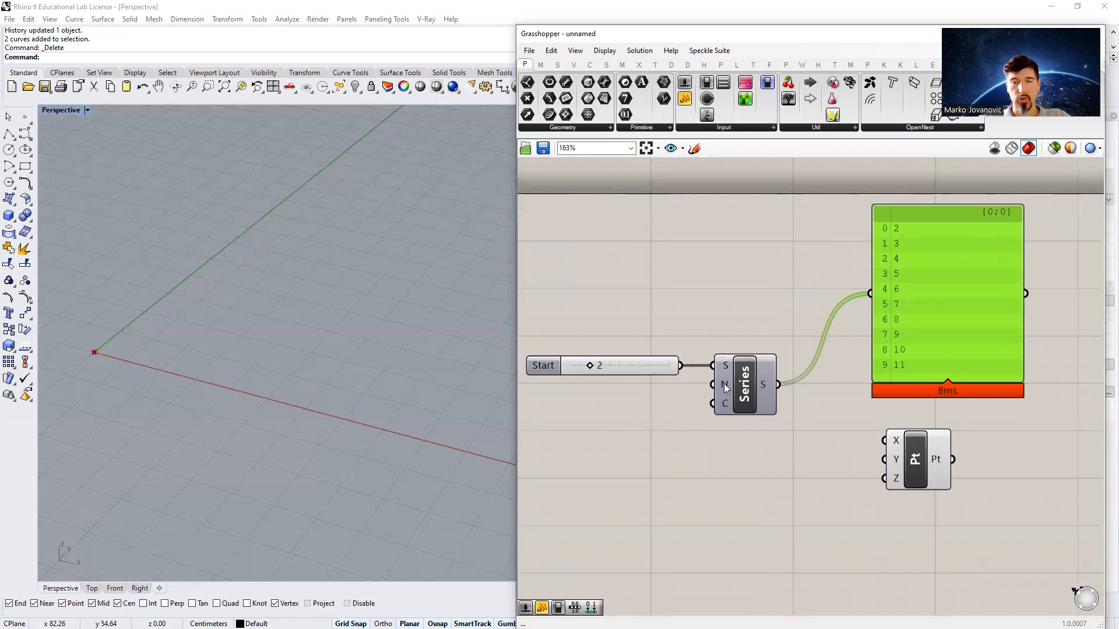
Step: Set the Start slider to 0 and make the panel slightly taller
mouse_move(724, 383)
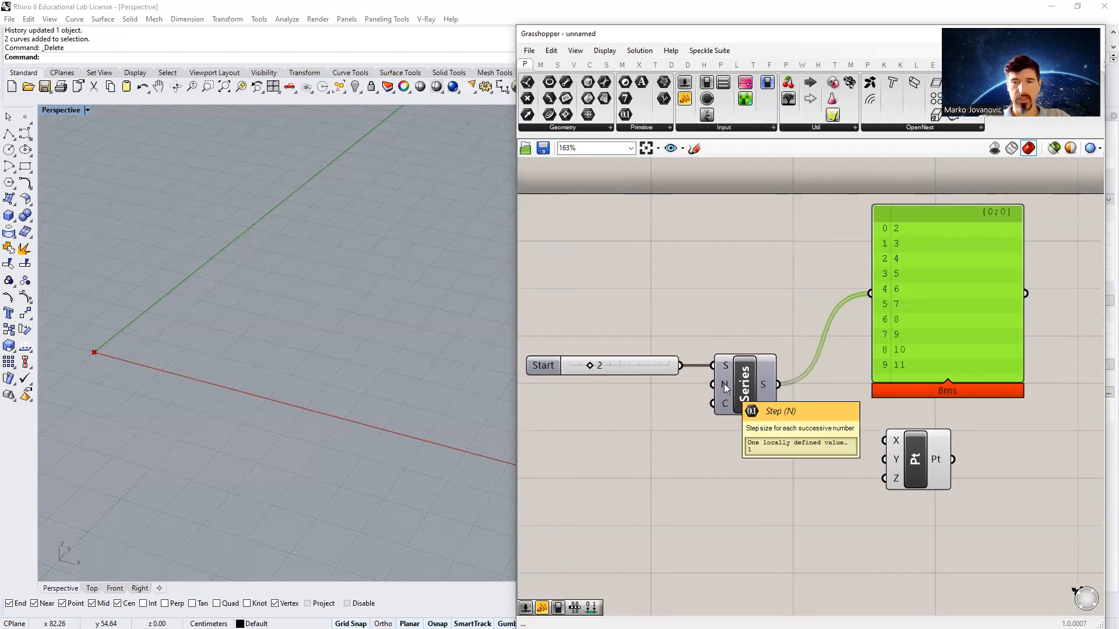
mouse_move(722, 410)
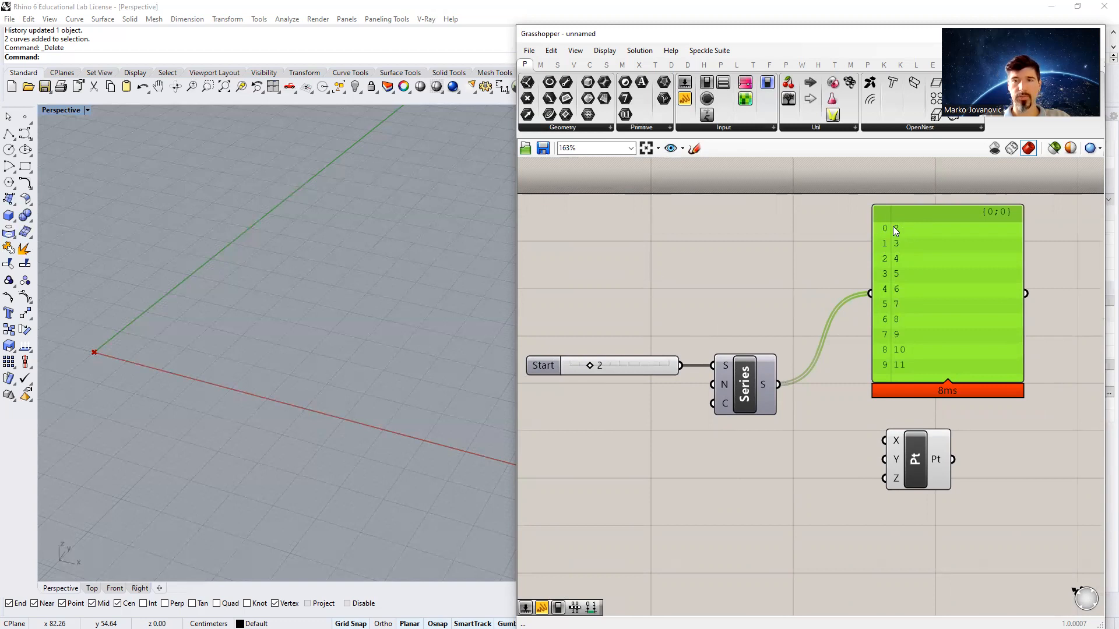
drag(589, 365, 546, 365)
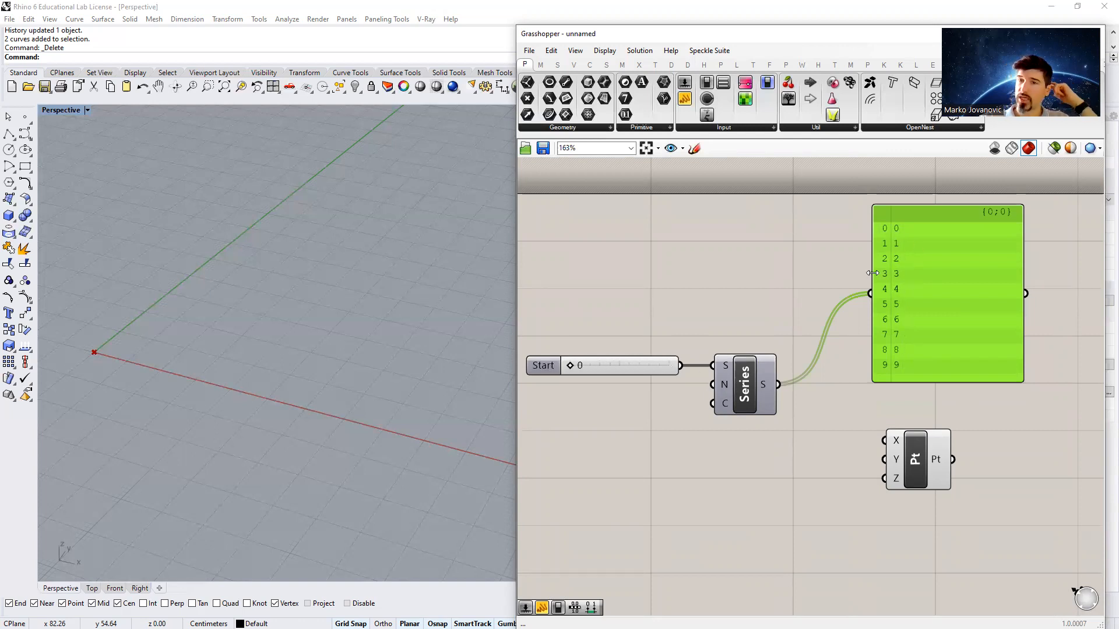
drag(925, 382, 925, 390)
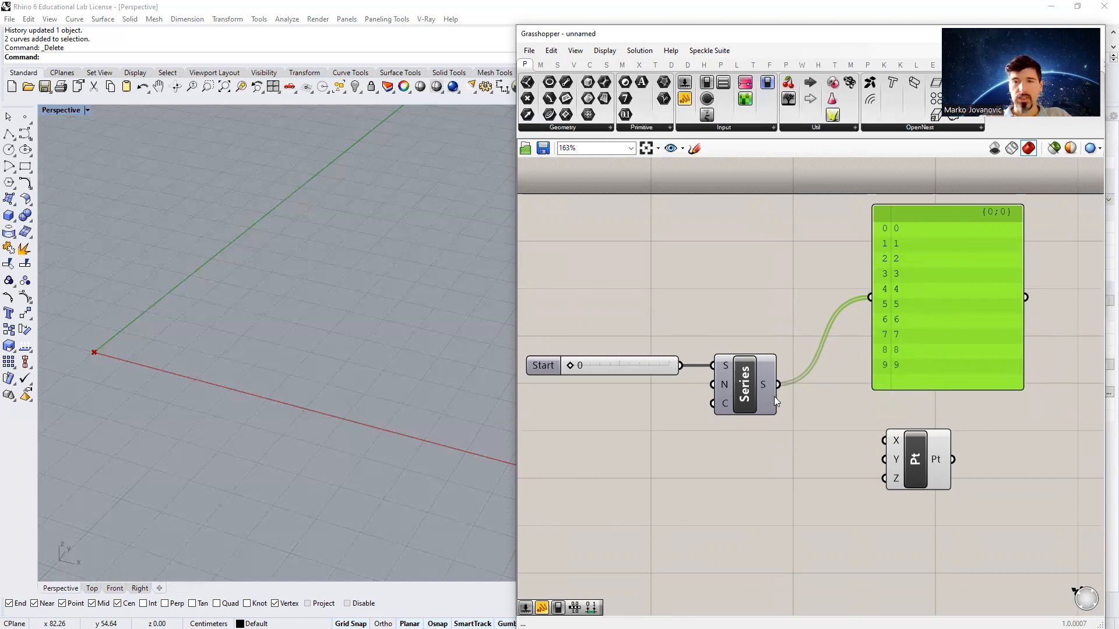
Step: Connect the Series output to the X input of Construct Point and inspect the points in the perspective viewport
drag(778, 385, 885, 441)
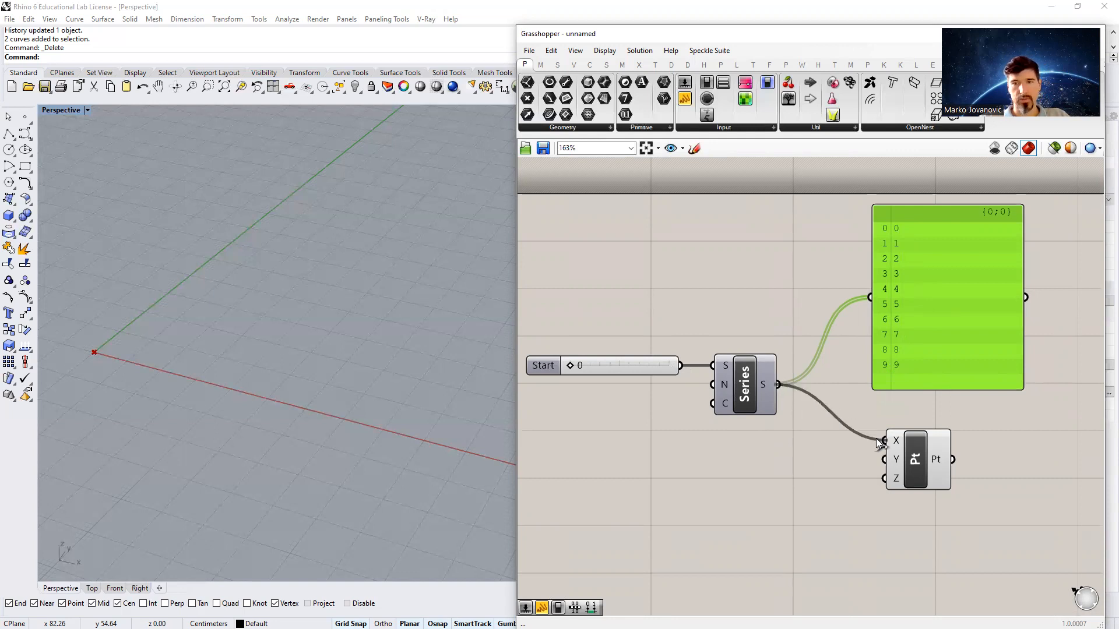
scroll(395, 392, up, 5)
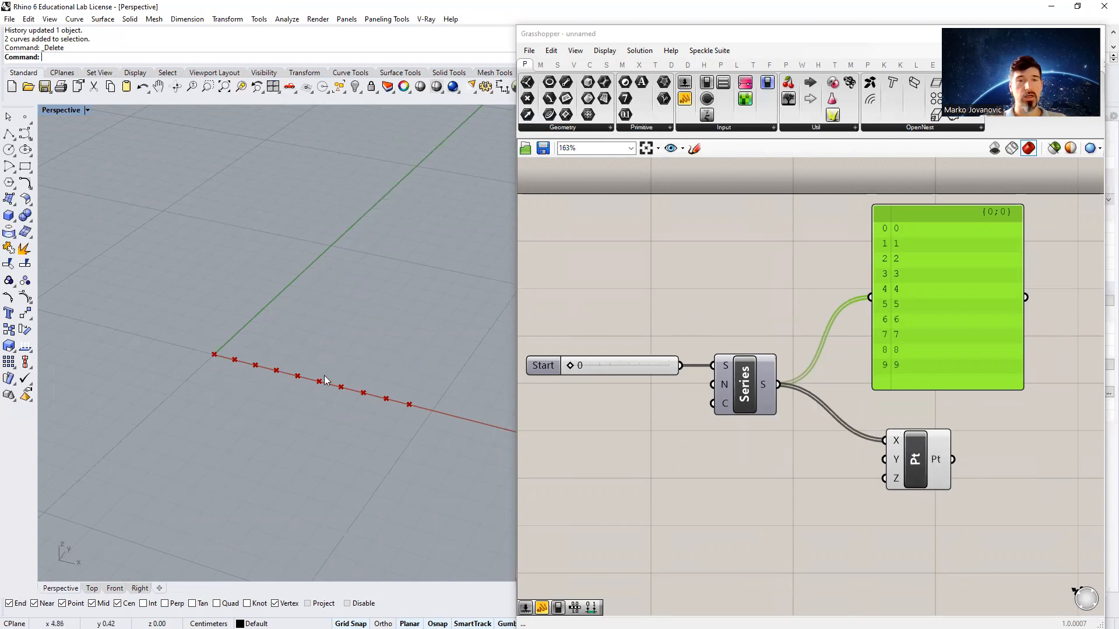
scroll(393, 378, down, 10)
scroll(464, 388, up, 5)
Step: Copy the Start slider below itself, connect the copy to the Series Step input, and set it to 5
drag(569, 365, 617, 392)
drag(686, 391, 713, 385)
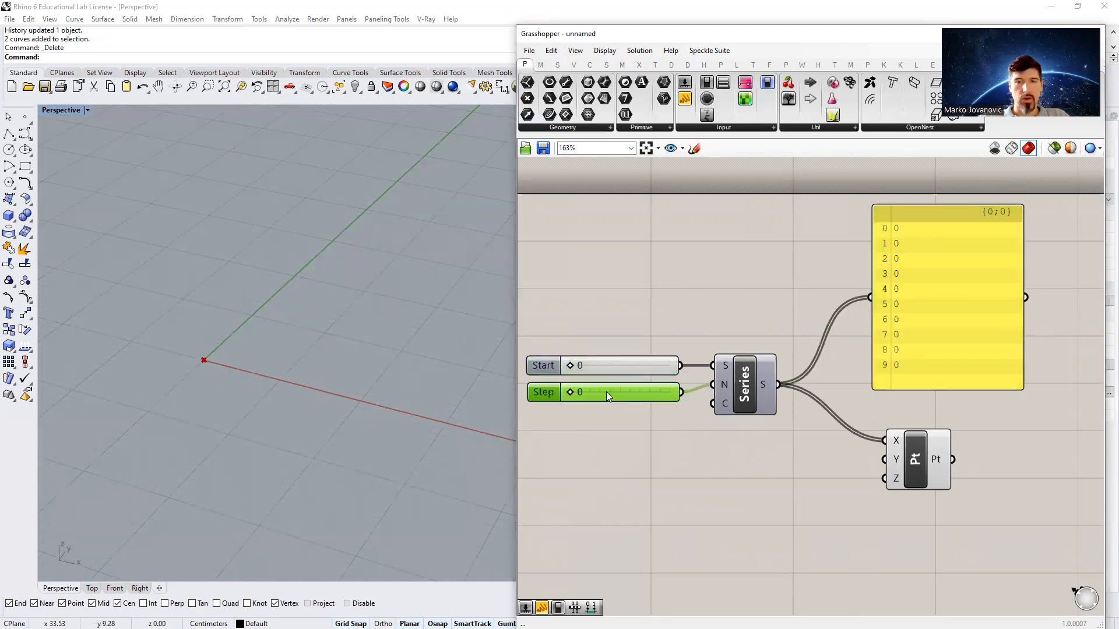
drag(570, 392, 620, 393)
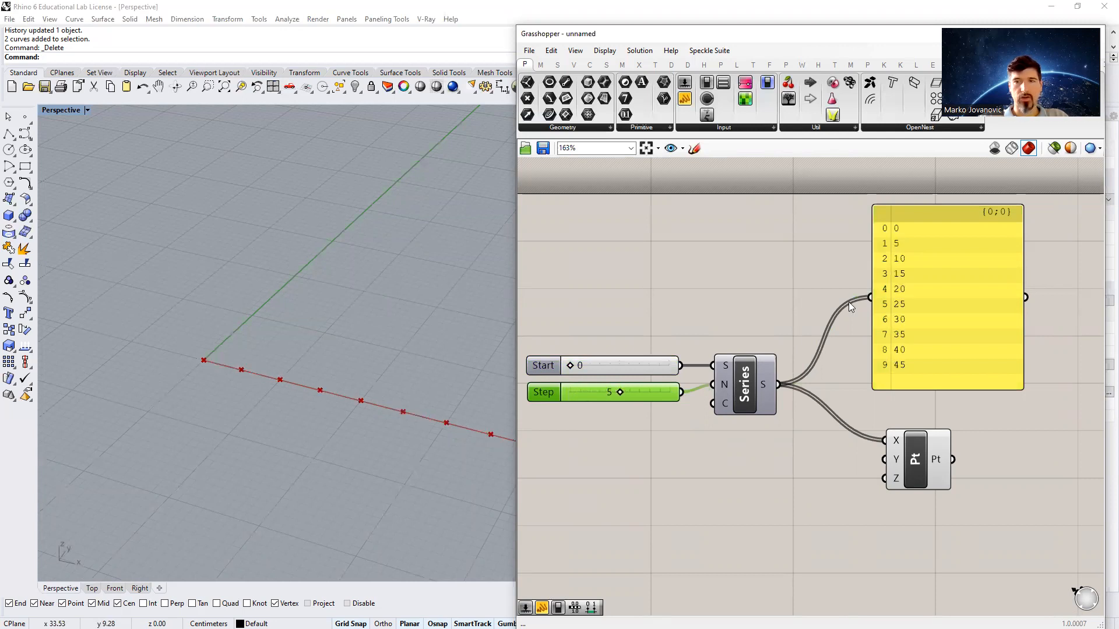
Step: Copy the Step slider below itself, connect the copy to the Series Count input, and set it to 8
scroll(218, 337, down, 7)
shift+right_drag(213, 335, 263, 351)
scroll(262, 352, up, 2)
alt+drag(665, 394, 712, 404)
drag(622, 422, 658, 424)
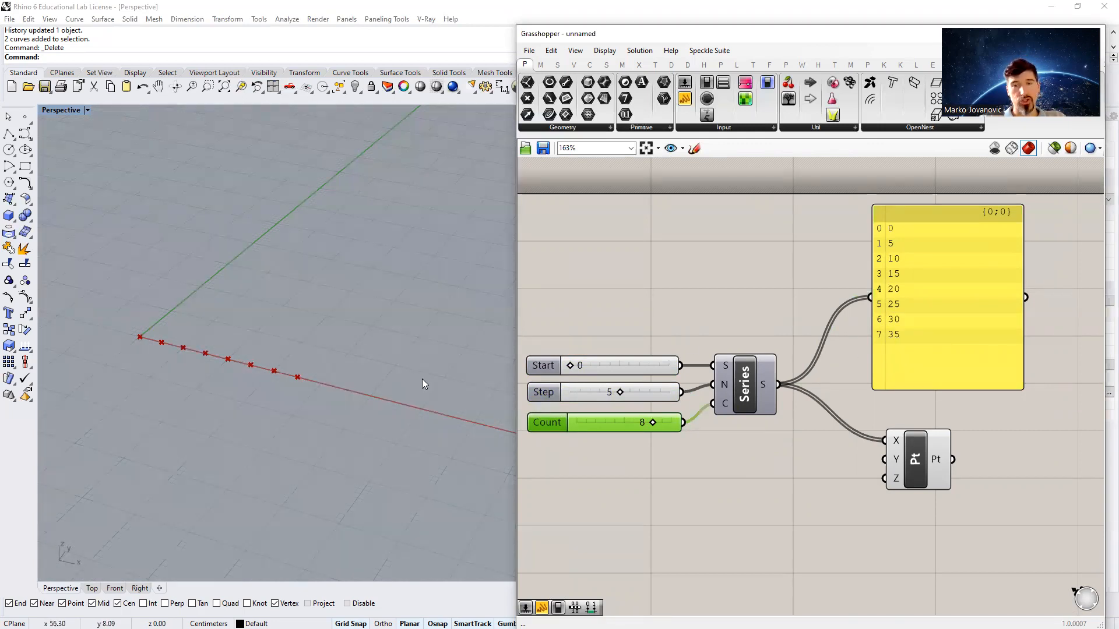
Step: Add a Range component below Series and inspect its Domain and Steps inputs
double_click(760, 539)
text(r)
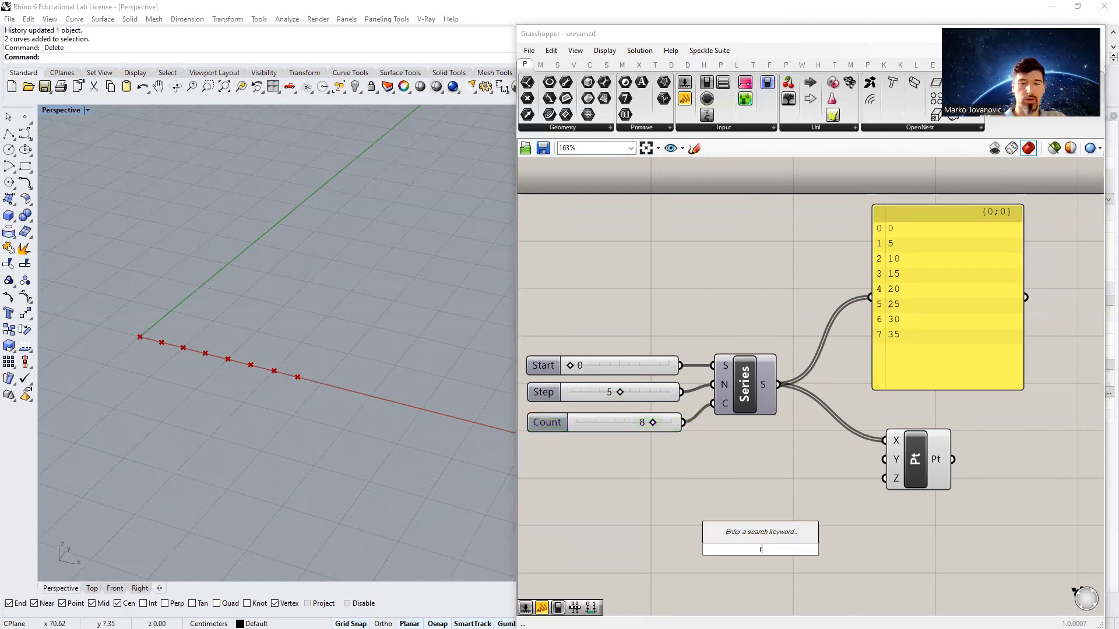
text(ange)
click(764, 534)
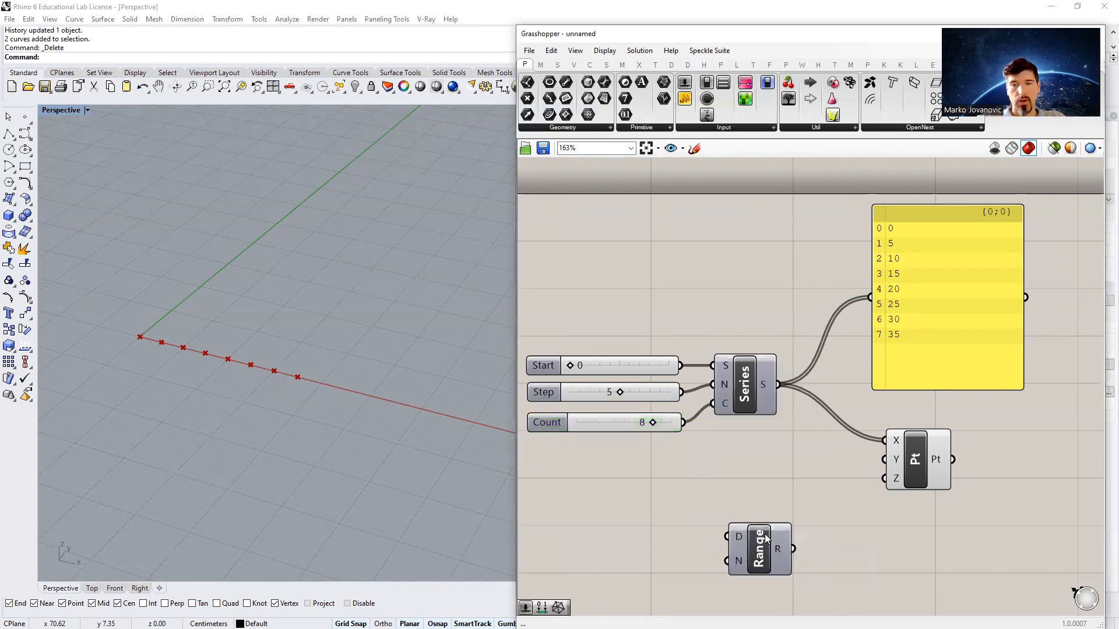
right_drag(764, 533, 784, 507)
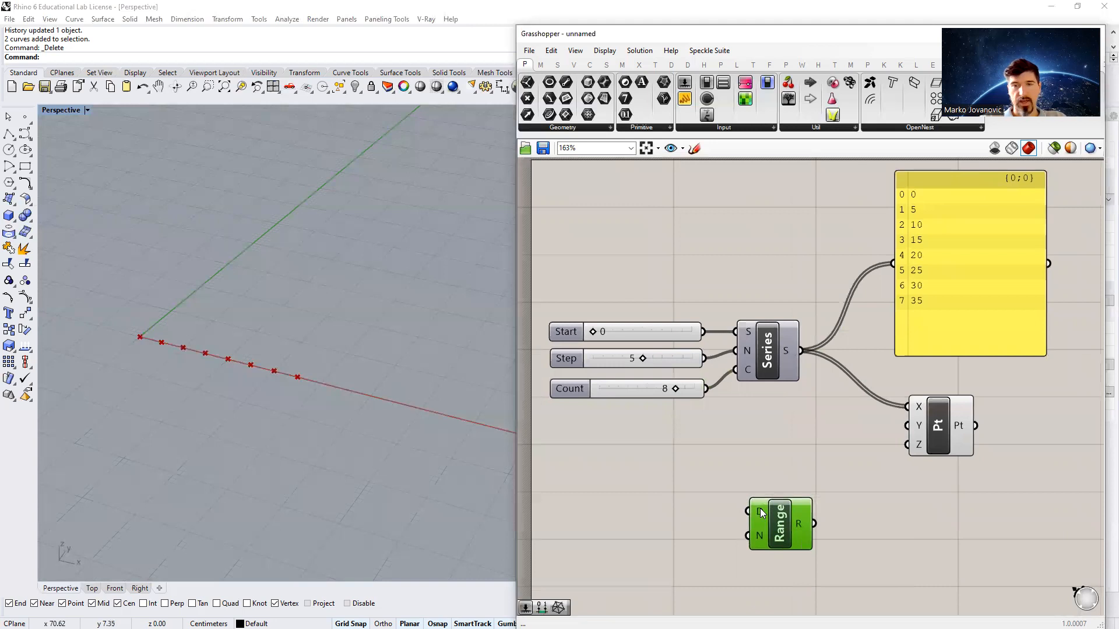
mouse_move(761, 513)
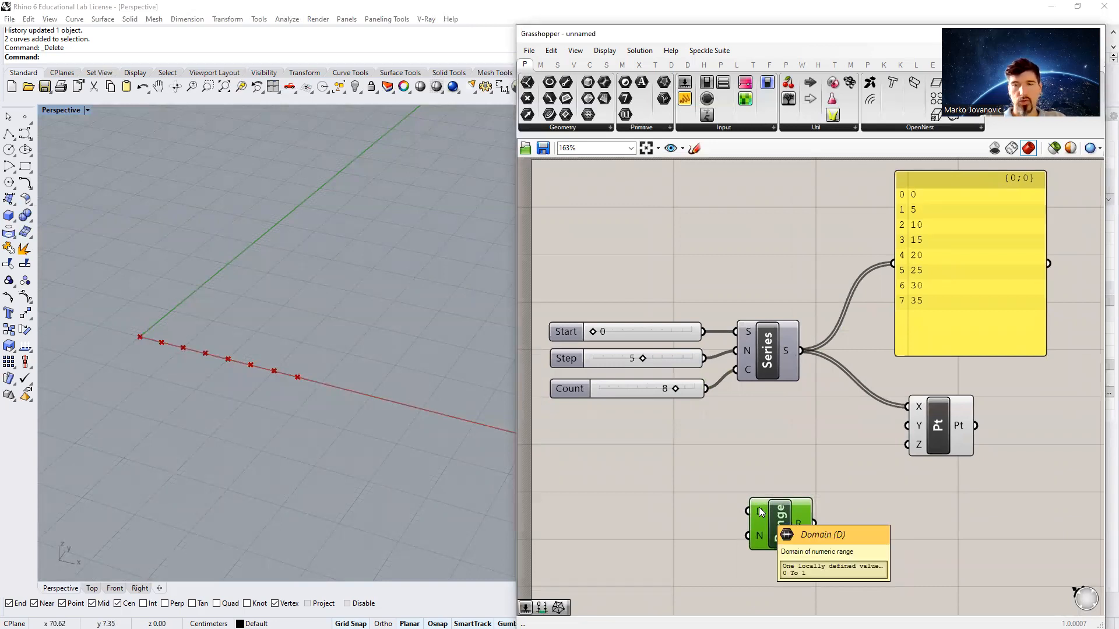
mouse_move(760, 533)
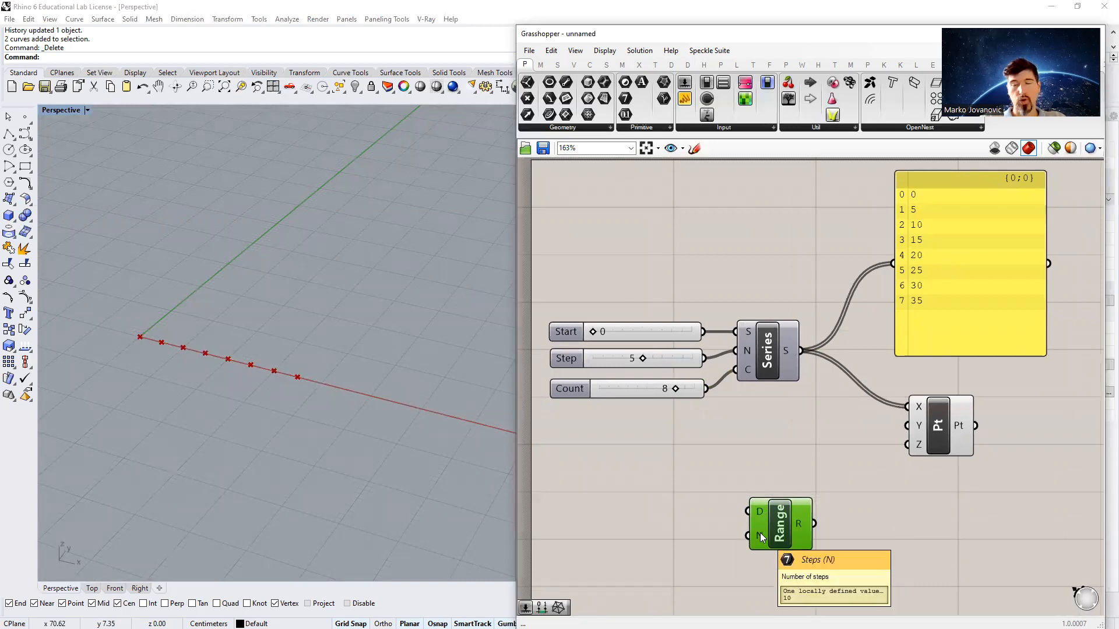
Step: Add a number slider set to 35, connect it to the Range Domain input, and move Range level with the slider
right_drag(719, 506, 746, 496)
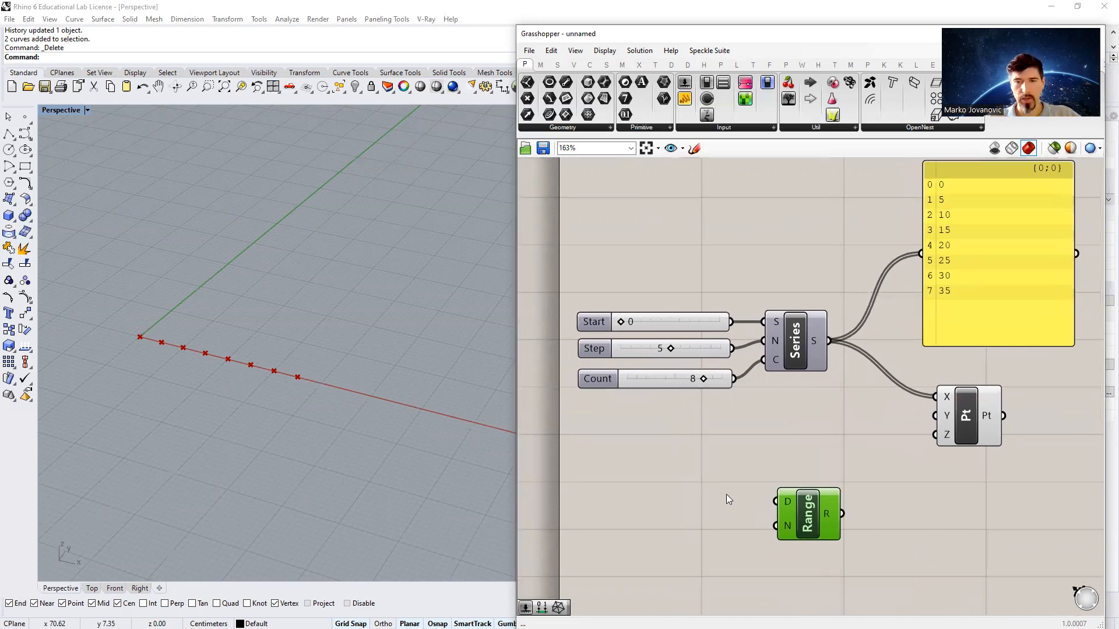
double_click(727, 494)
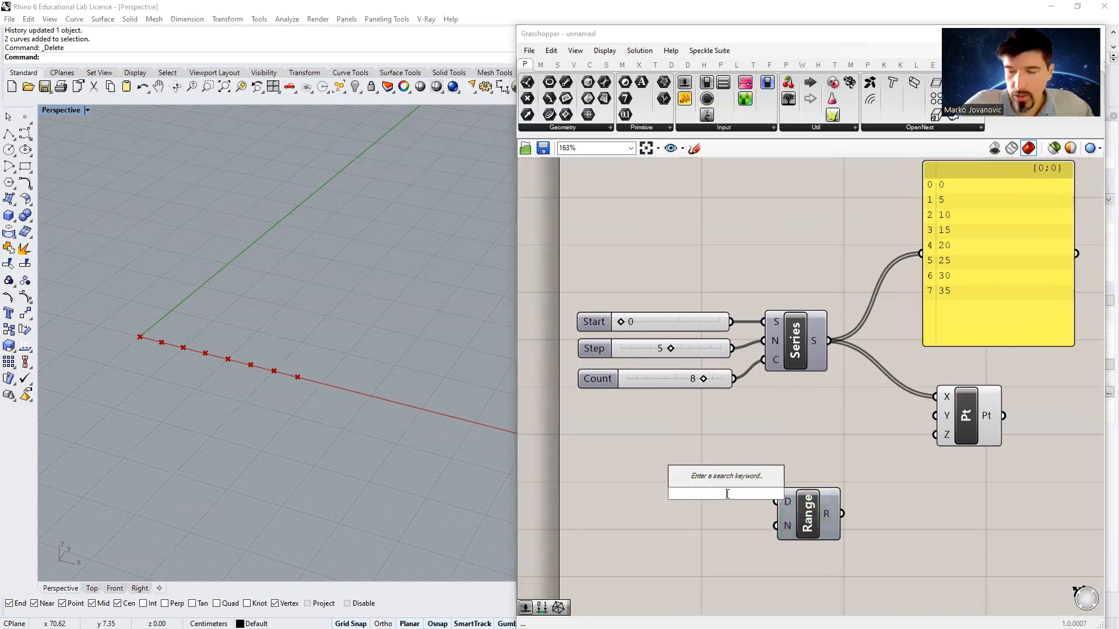
text(35)
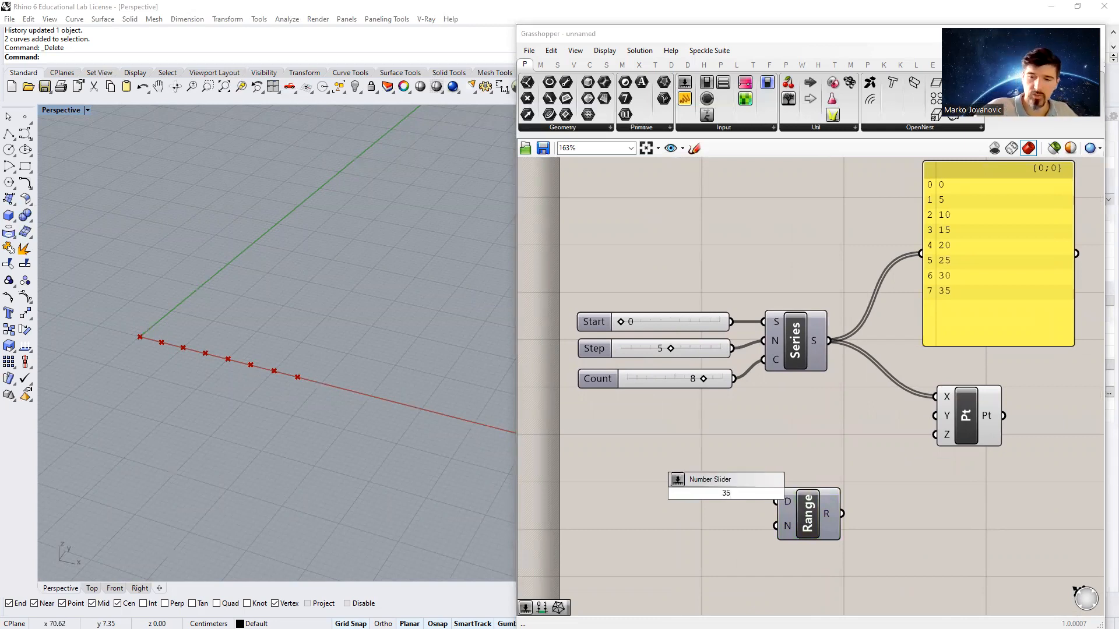
key(Return)
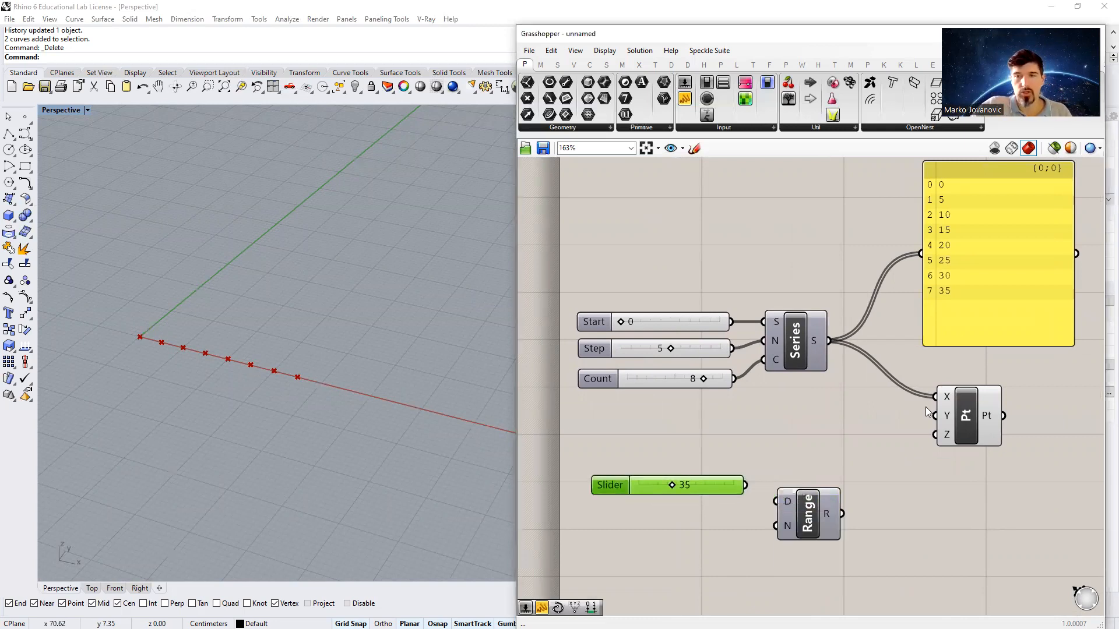
drag(743, 485, 786, 502)
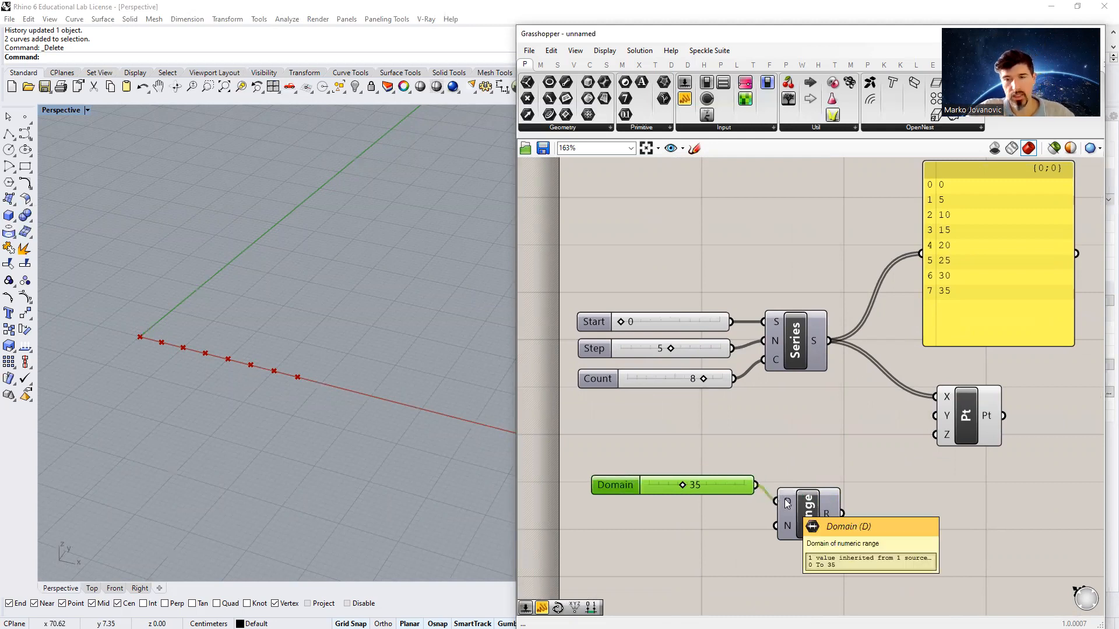
key(ctrl+z)
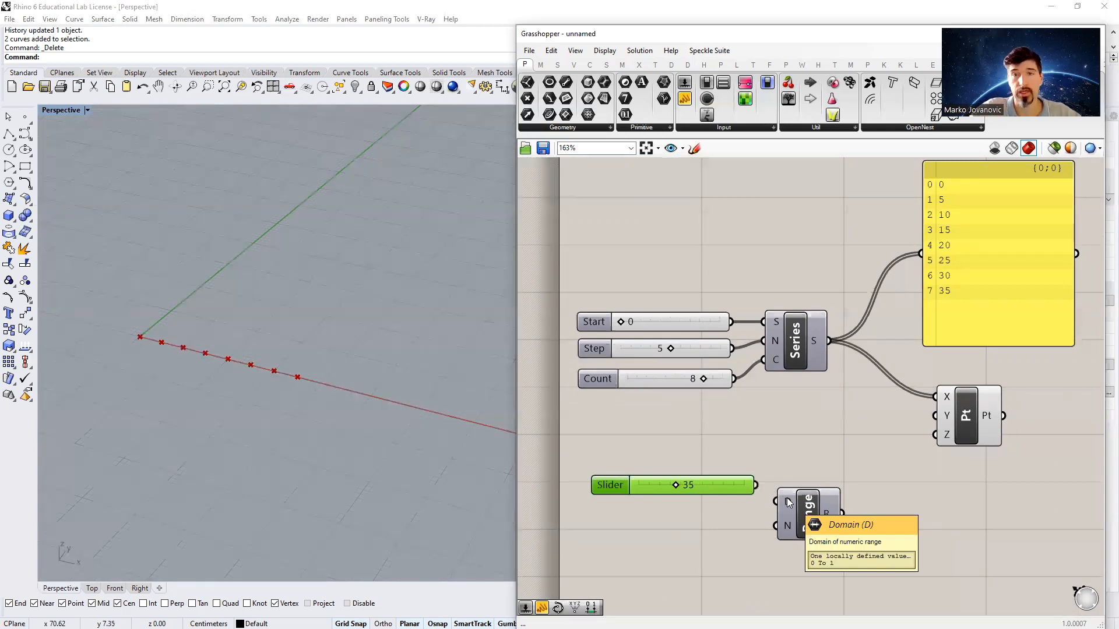
drag(758, 486, 783, 502)
drag(806, 515, 814, 499)
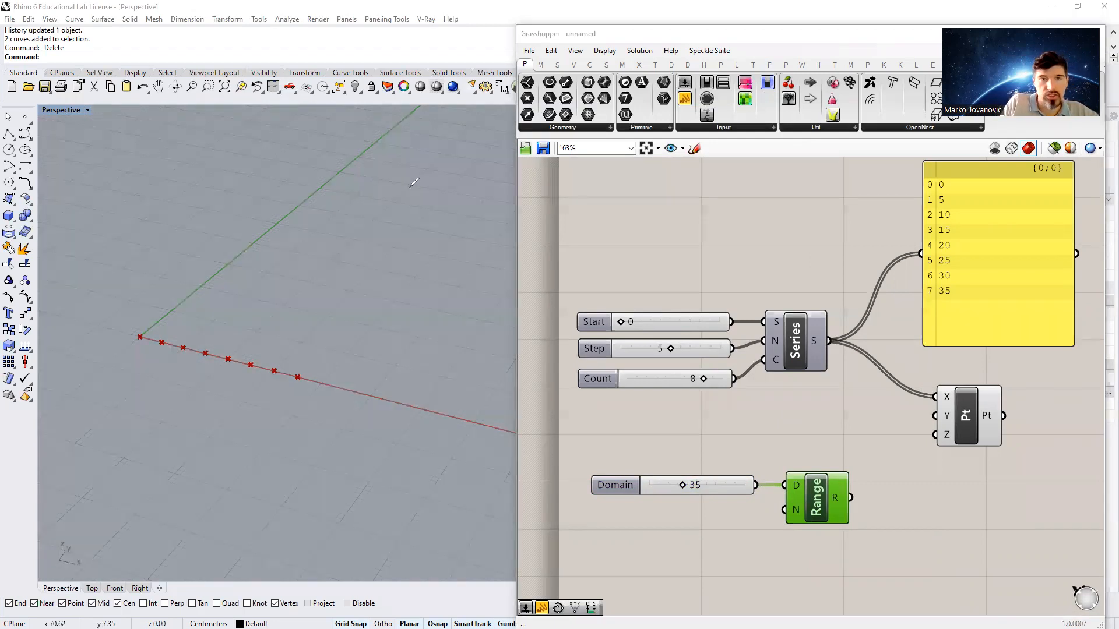
mouse_move(257, 242)
mouse_down()
mouse_move(494, 248)
mouse_move(497, 237)
mouse_up()
drag(365, 226, 363, 260)
mouse_move(362, 135)
mouse_down()
mouse_move(375, 177)
mouse_move(435, 173)
mouse_up()
mouse_move(447, 166)
mouse_down()
mouse_move(486, 165)
mouse_move(475, 178)
mouse_move(509, 185)
mouse_up()
drag(423, 181, 510, 191)
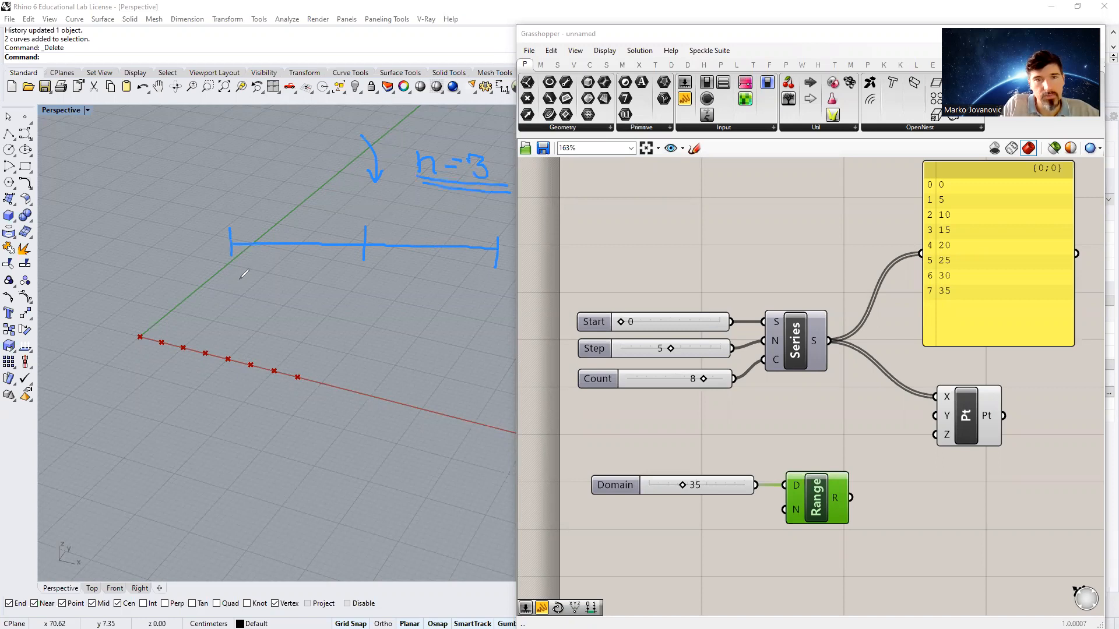
drag(370, 294, 368, 281)
drag(363, 286, 376, 283)
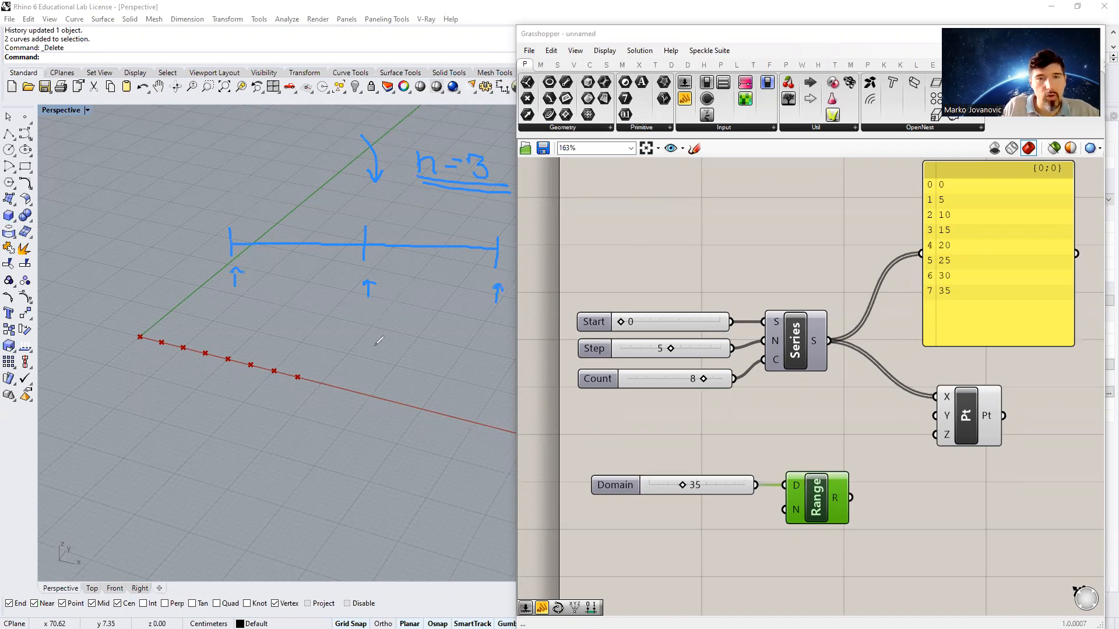
mouse_move(376, 340)
mouse_down()
mouse_move(388, 360)
mouse_move(363, 349)
mouse_up()
drag(352, 357, 399, 365)
drag(350, 371, 385, 371)
mouse_move(309, 308)
mouse_down()
mouse_move(310, 253)
mouse_move(319, 265)
mouse_up()
mouse_move(452, 317)
mouse_down()
mouse_move(453, 253)
mouse_move(500, 294)
mouse_up()
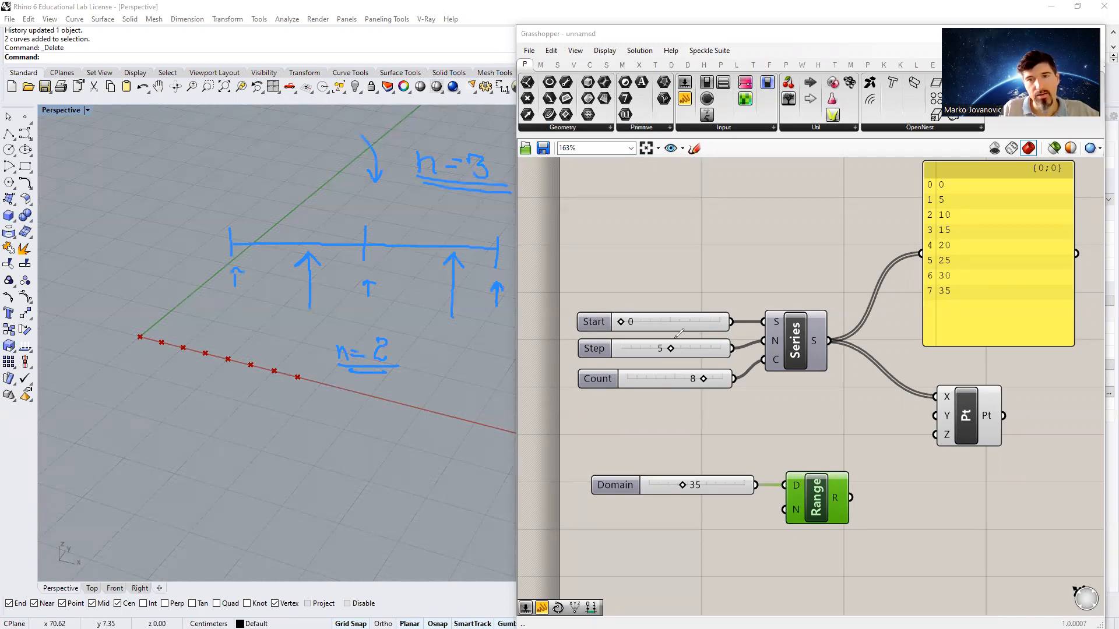
mouse_move(673, 335)
mouse_down()
mouse_move(659, 348)
mouse_move(664, 335)
mouse_up()
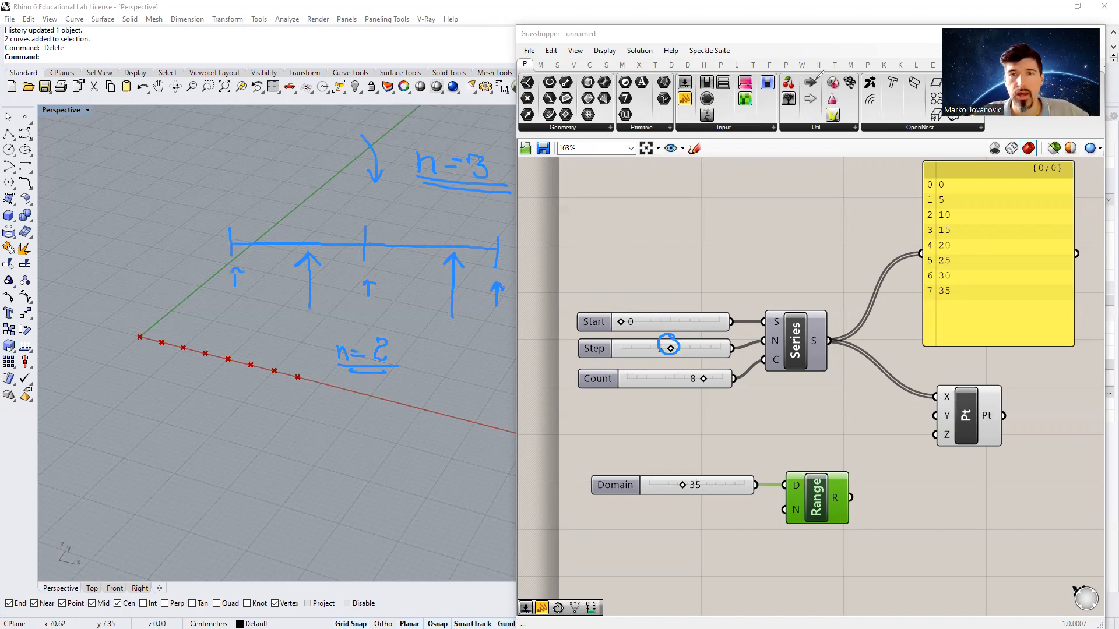
key(Escape)
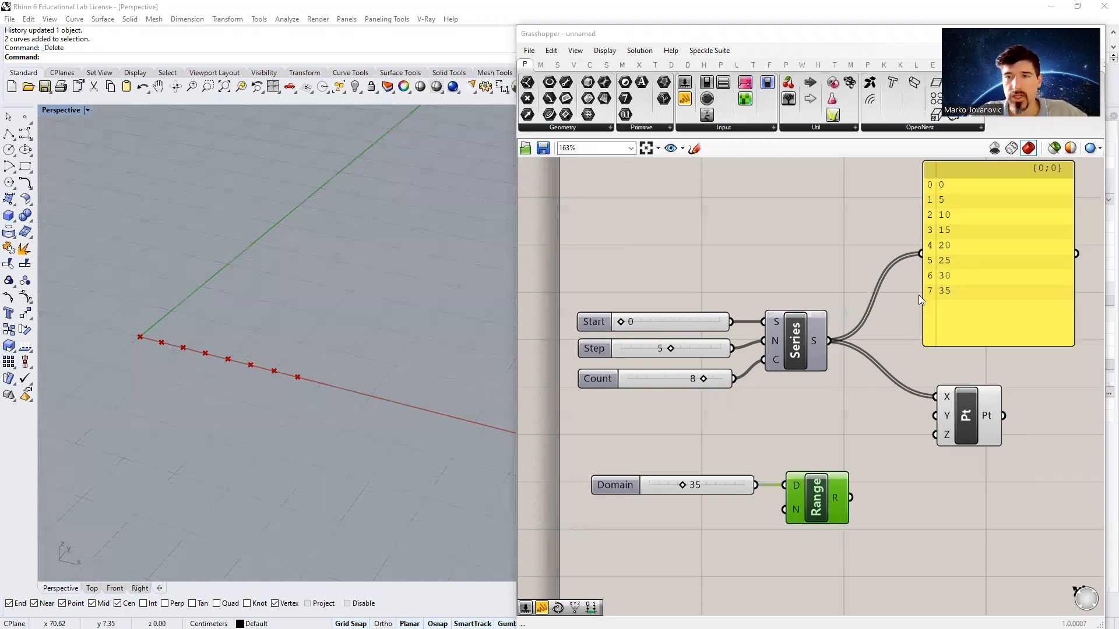
Step: Set the Series Step and Count sliders to 3 each and connect Count to the Range Steps input as well
drag(670, 348, 654, 351)
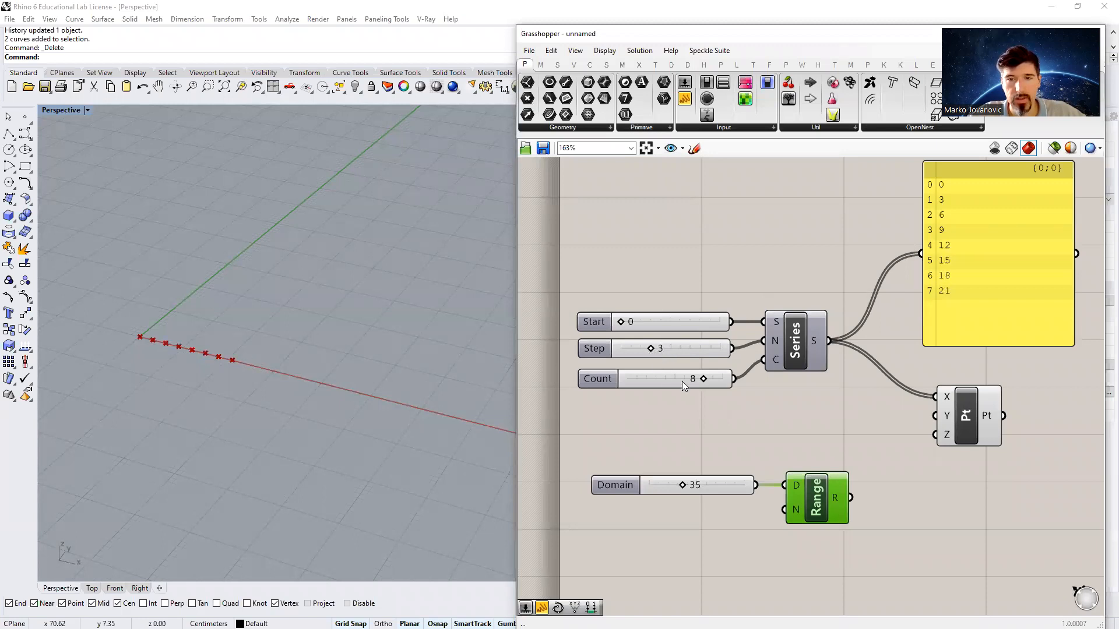
drag(703, 379, 651, 382)
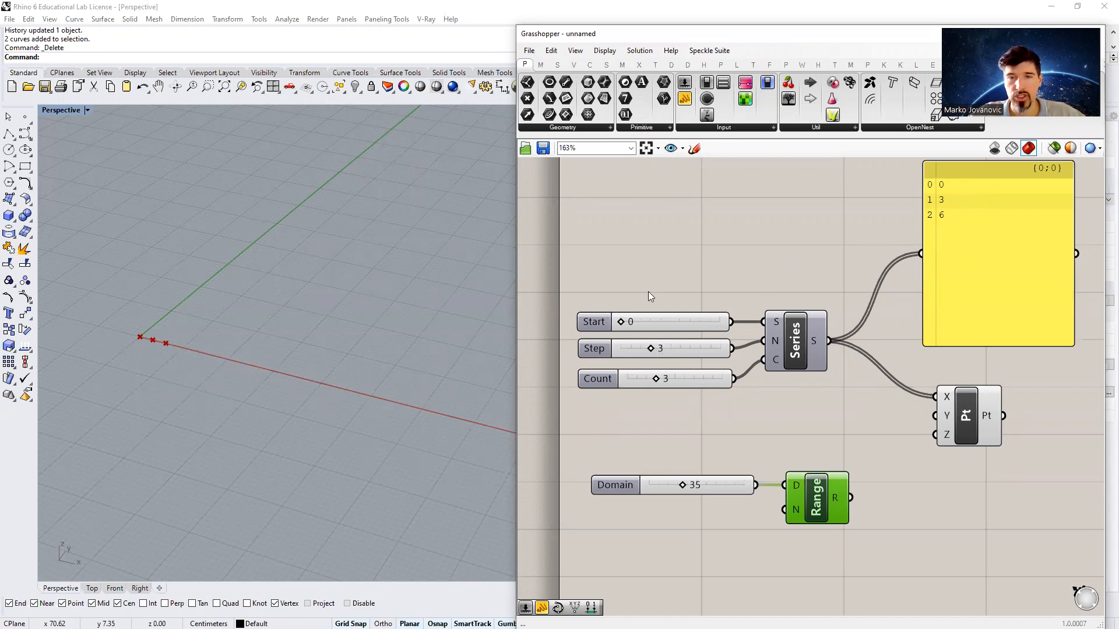
drag(738, 379, 785, 511)
Step: Copy the data panel next to Range, connect it to the Range output, and make it shorter
alt+drag(972, 286, 956, 533)
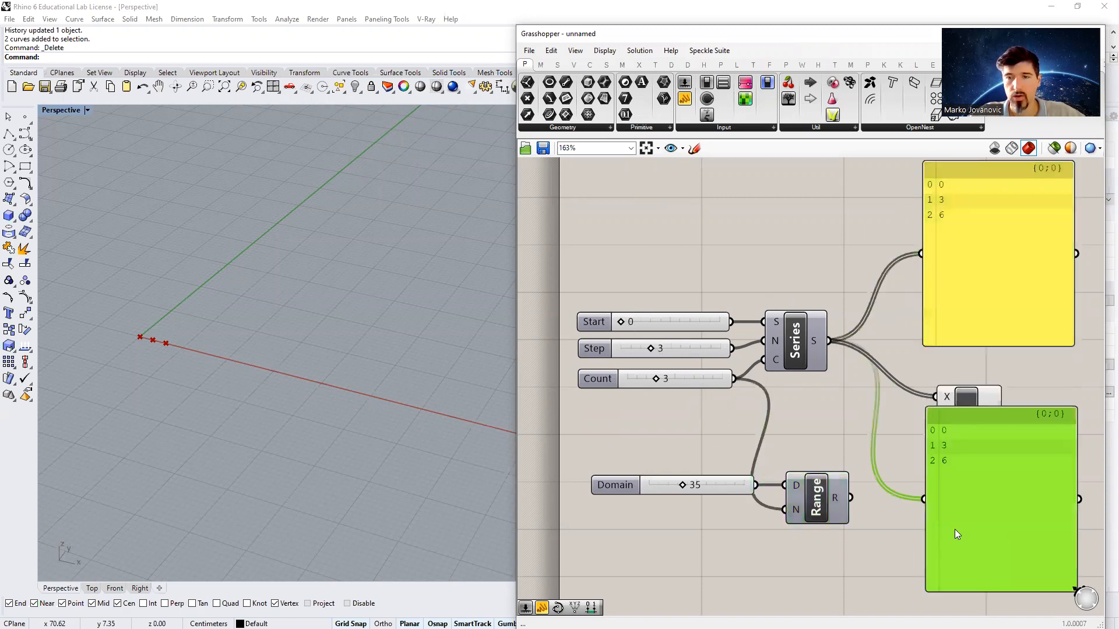
drag(851, 499, 944, 501)
drag(978, 587, 969, 556)
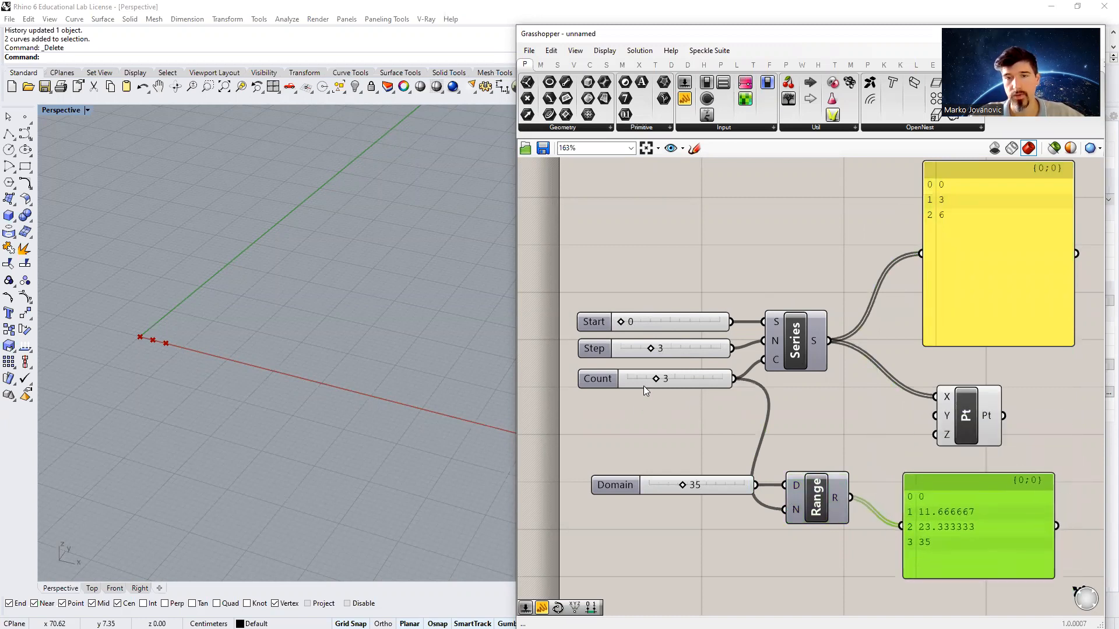
Step: Copy the Count slider below Domain, connect the copy to the Range Steps input, and set it to 2
alt+drag(656, 377, 784, 510)
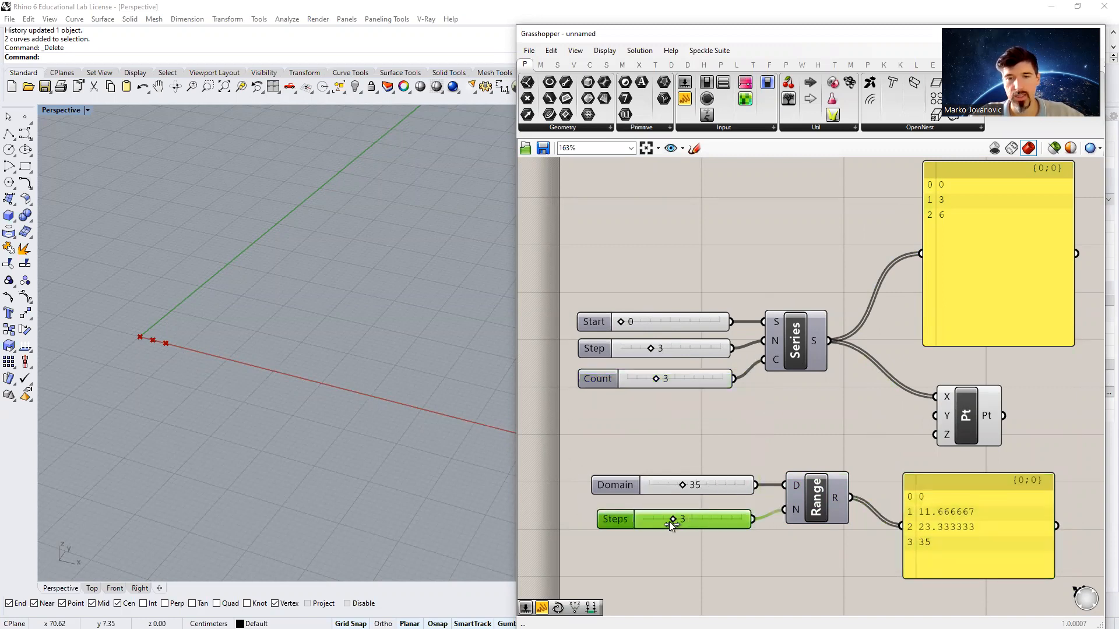
drag(669, 522, 666, 522)
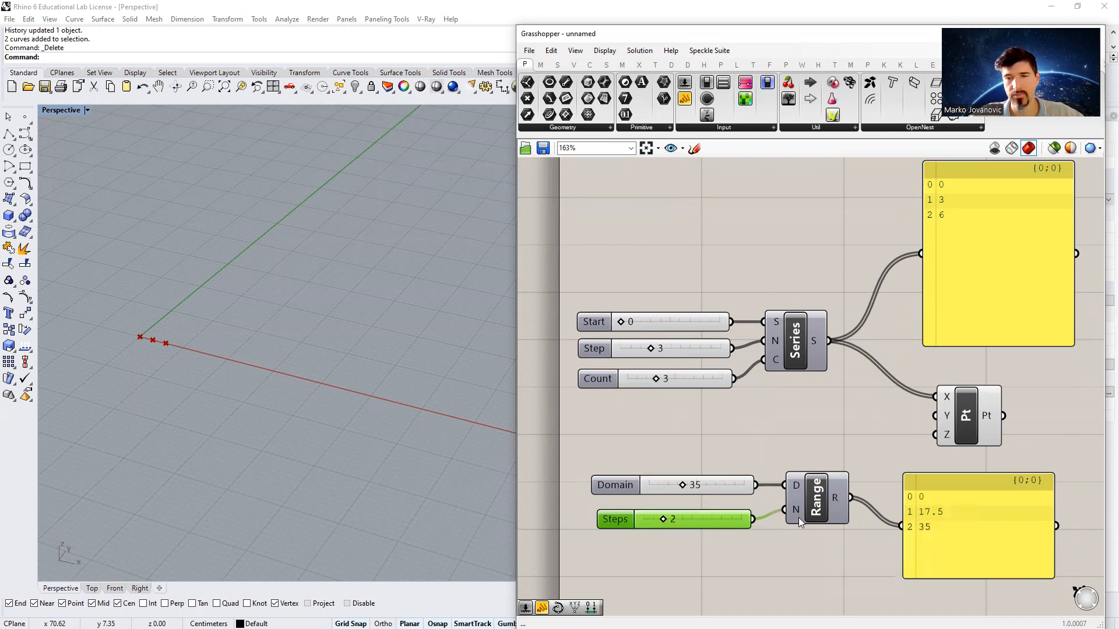
Step: Add a Subtraction component below the Steps slider and connect a new slider with the value 1 to its B input
double_click(738, 572)
text(subtra)
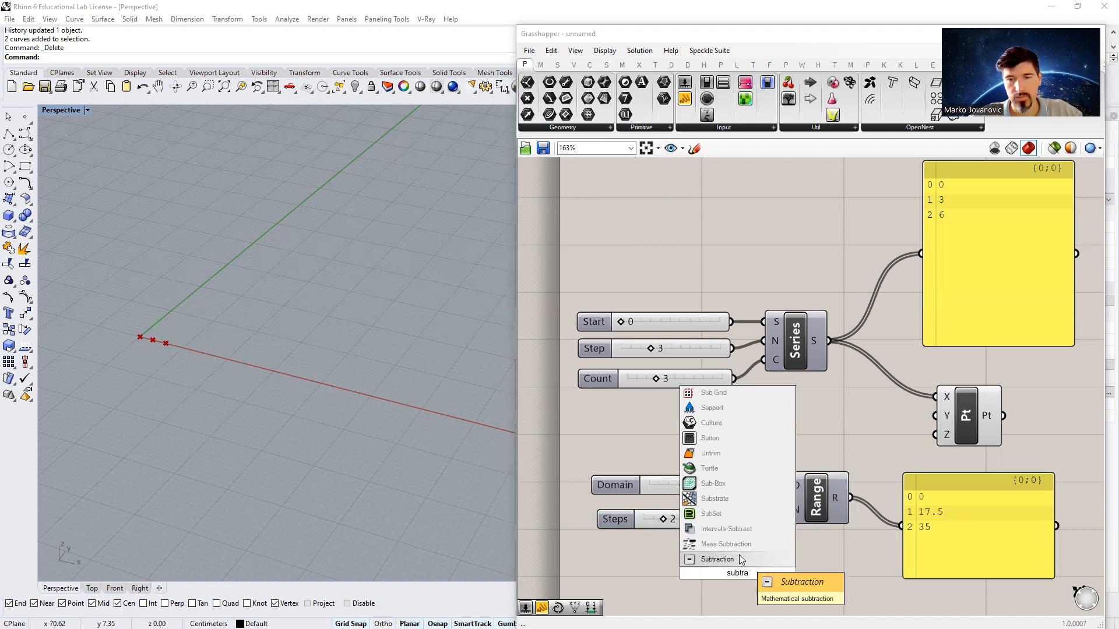
click(739, 556)
right_drag(681, 559, 696, 545)
double_click(662, 571)
text(1)
key(Return)
mouse_move(700, 574)
mouse_down()
mouse_move(638, 573)
mouse_move(722, 568)
mouse_up()
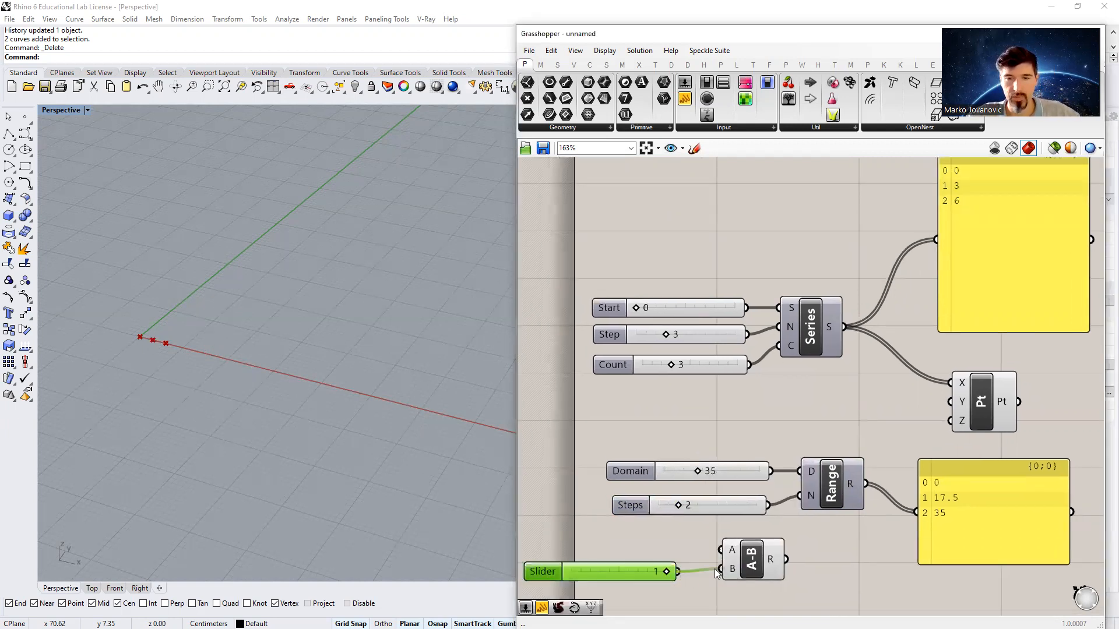
Step: Connect the Count slider to Subtraction's A input and its result to the Range Steps input, and delete the separate Steps slider
drag(760, 395, 721, 550)
drag(786, 559, 798, 495)
click(744, 507)
key(Delete)
Step: Move Subtraction and its B slider up beside Range and set the Count slider to 4
drag(752, 561, 748, 526)
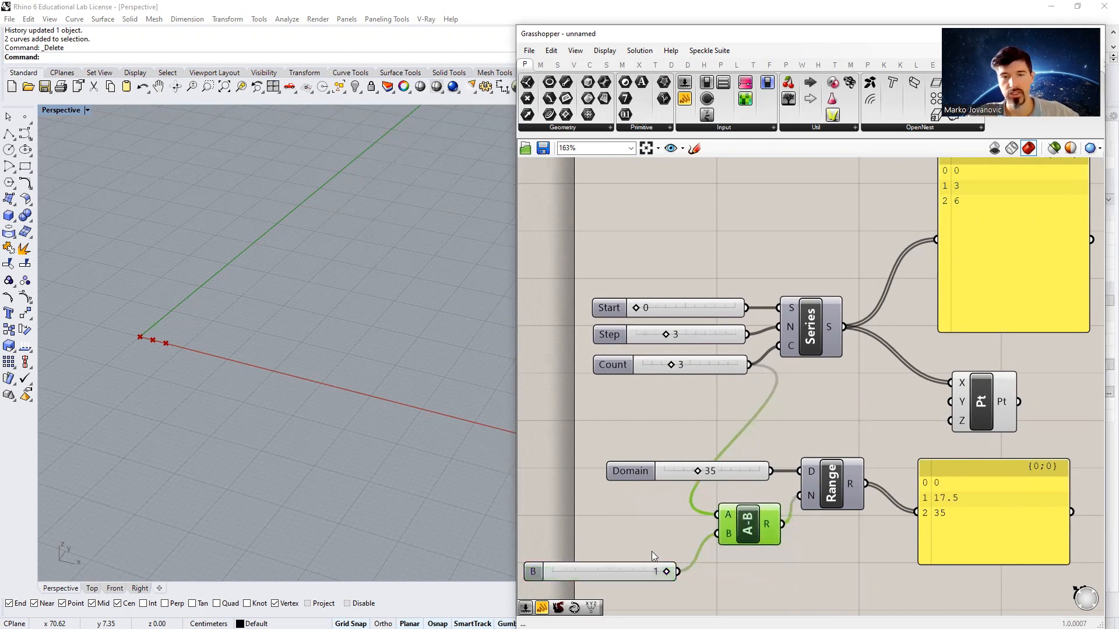
drag(635, 571, 647, 533)
mouse_move(670, 363)
mouse_down()
mouse_move(693, 362)
mouse_move(682, 364)
mouse_up()
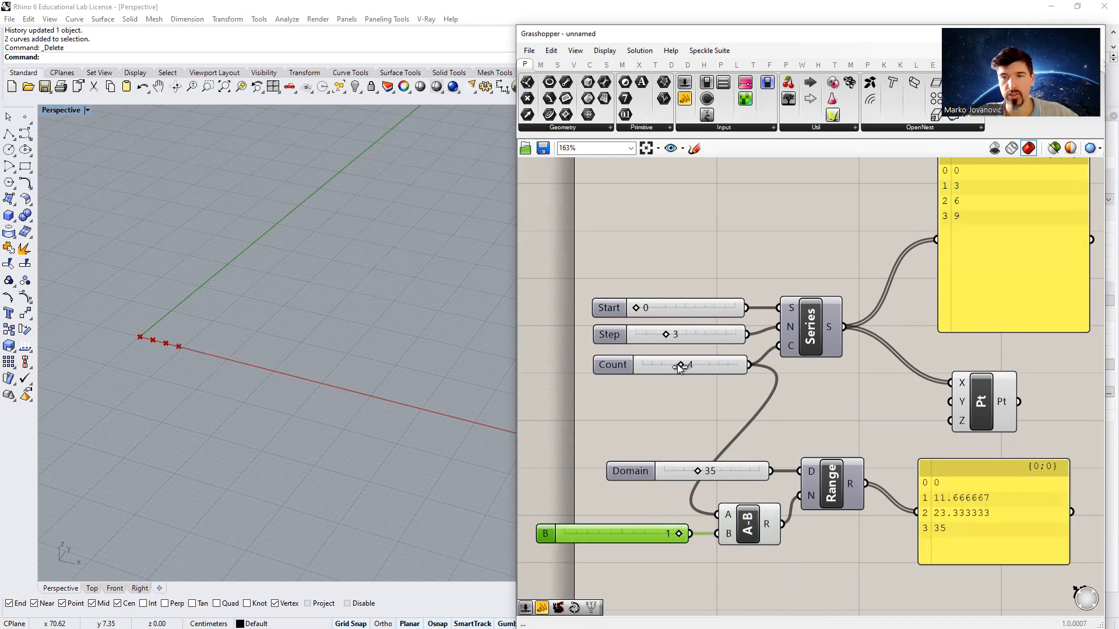
Step: Delete the Subtraction component and its B slider
click(747, 535)
key(Delete)
click(640, 535)
key(Delete)
Step: Assign the expression x-1 to the Range Steps input and connect the Count slider to it
right_click(811, 497)
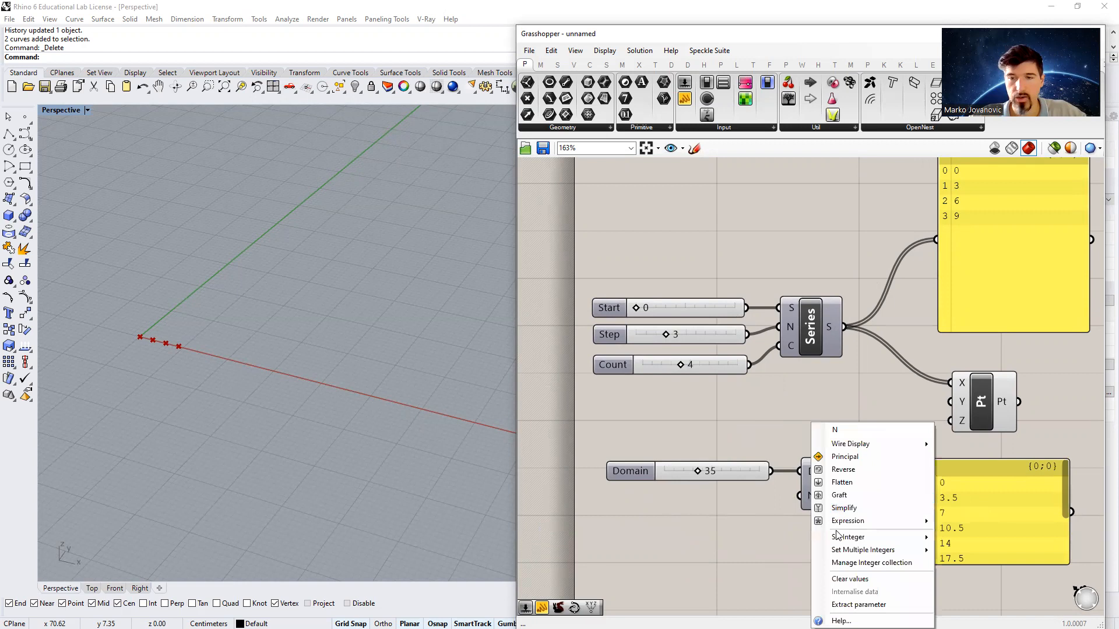
mouse_move(839, 522)
click(965, 535)
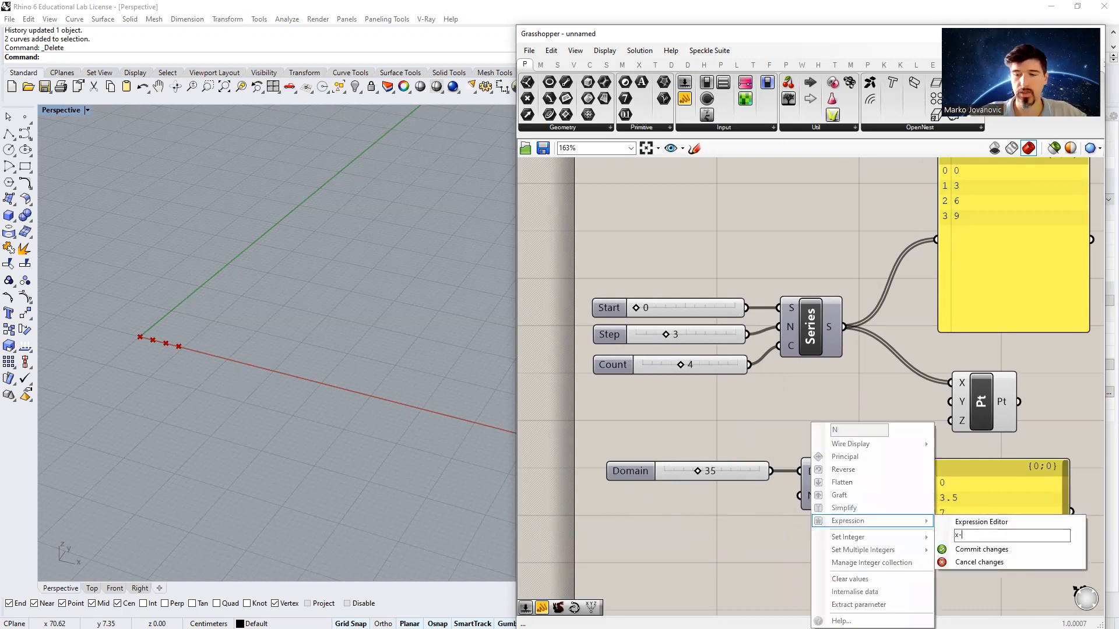
text(x-1)
click(980, 550)
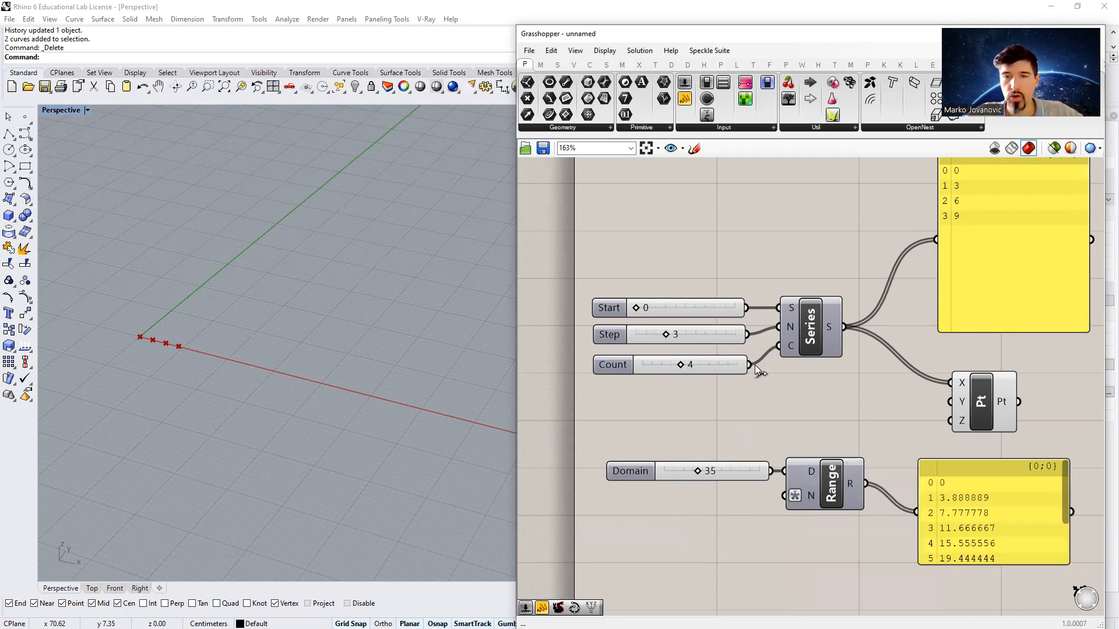
drag(767, 457, 783, 496)
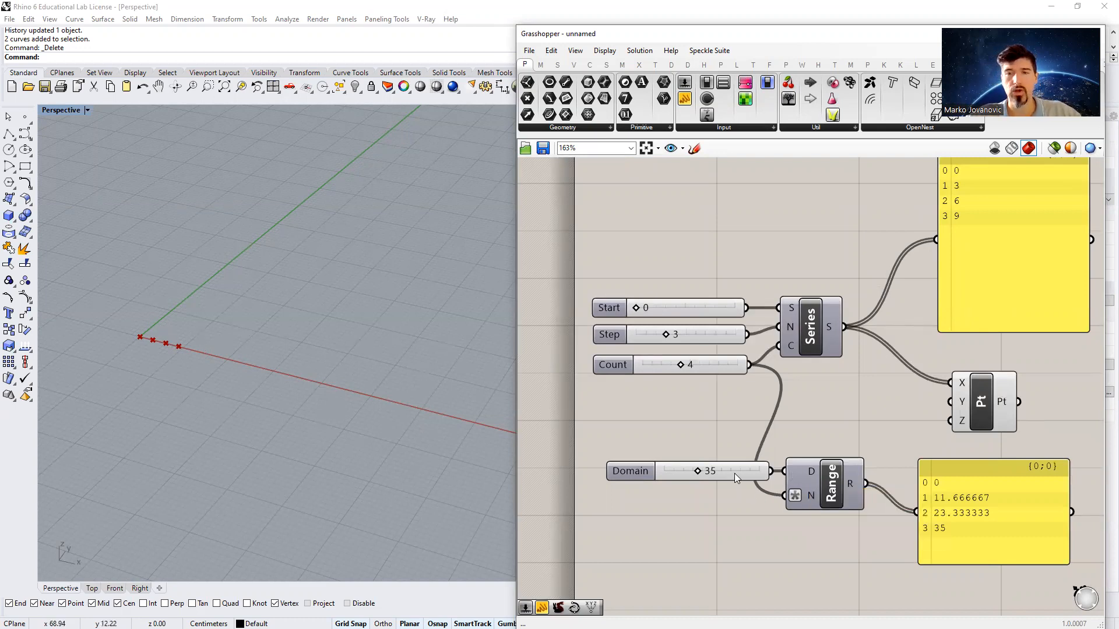
Step: Move the Domain slider further from Range, connect the Range output to Construct Point's Y input, and inspect the points in perspective
drag(734, 473, 711, 474)
drag(864, 483, 948, 402)
right_drag(310, 317, 326, 437)
shift+right_drag(166, 455, 224, 407)
Step: Delete the two data panels showing the Range and Series values
click(986, 525)
key(Delete)
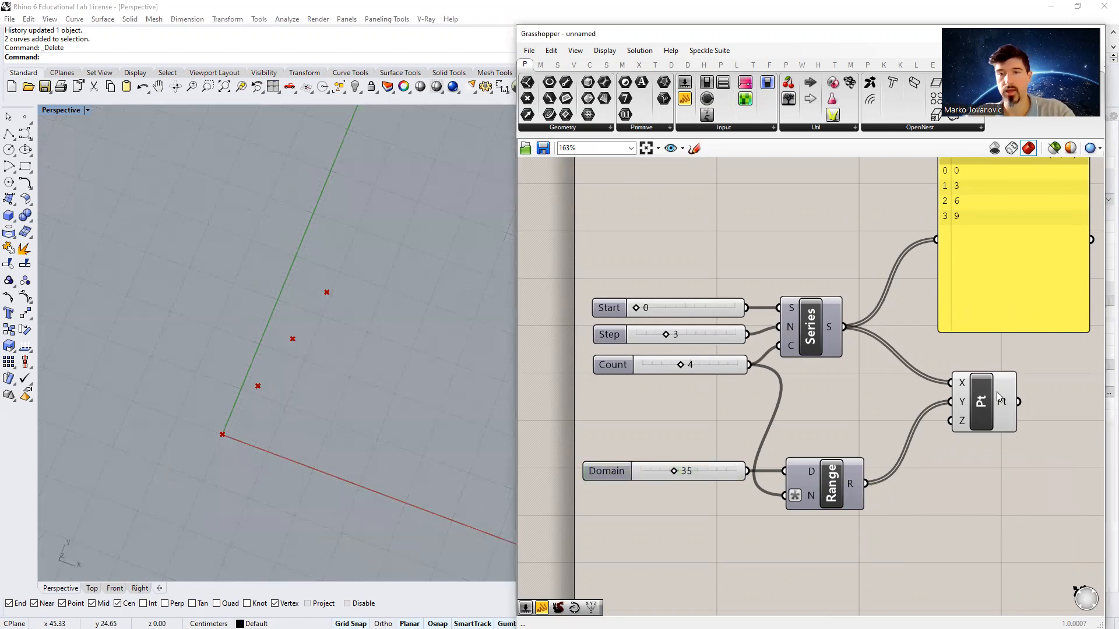
click(994, 298)
key(Delete)
Step: Disconnect Range from Construct Point's Y input, place a second Construct Point below, and connect the Range output to its Y input
ctrl+drag(961, 406, 866, 483)
drag(977, 423, 1005, 528)
drag(866, 484, 1005, 489)
right_drag(264, 408, 257, 343)
scroll(255, 277, up, 7)
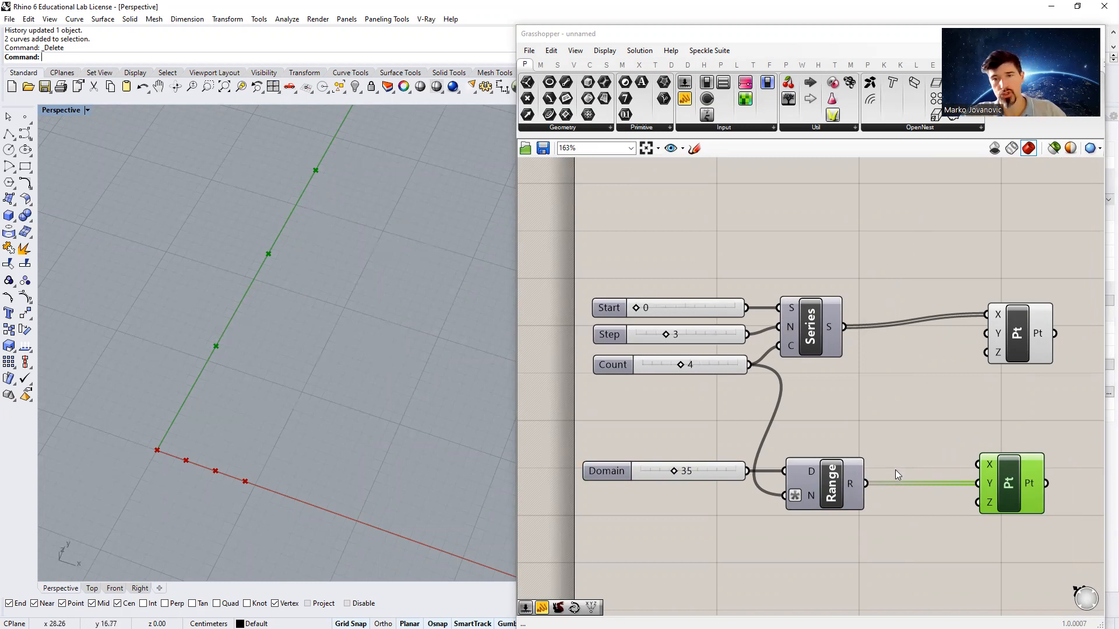
Step: Connect the Range output also to the Y input of the upper Construct Point
drag(866, 485, 995, 331)
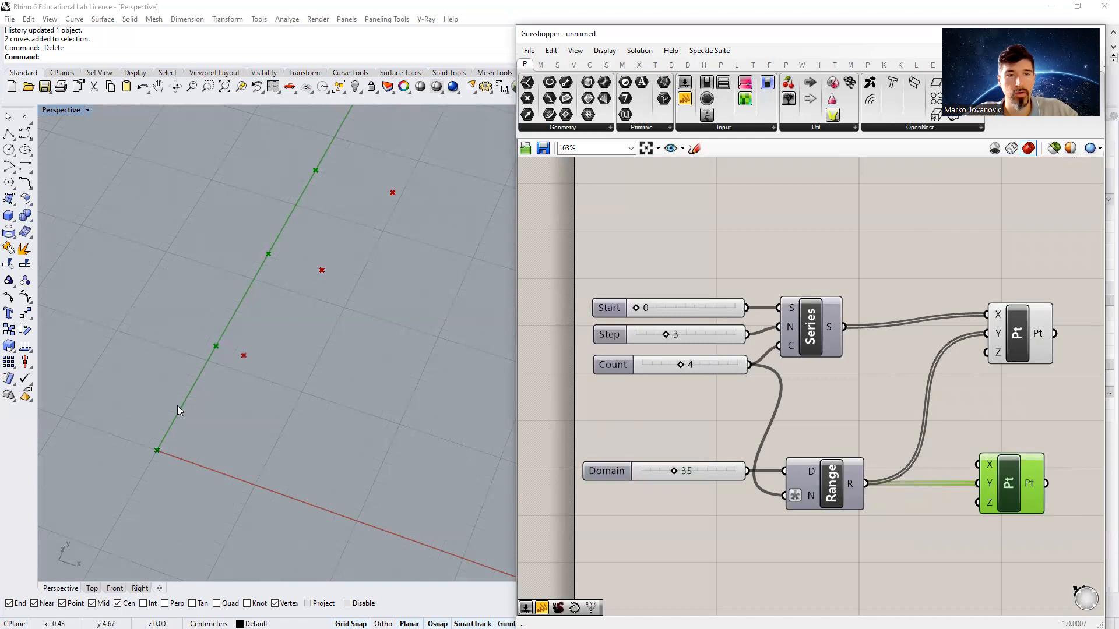
right_drag(1021, 227, 944, 249)
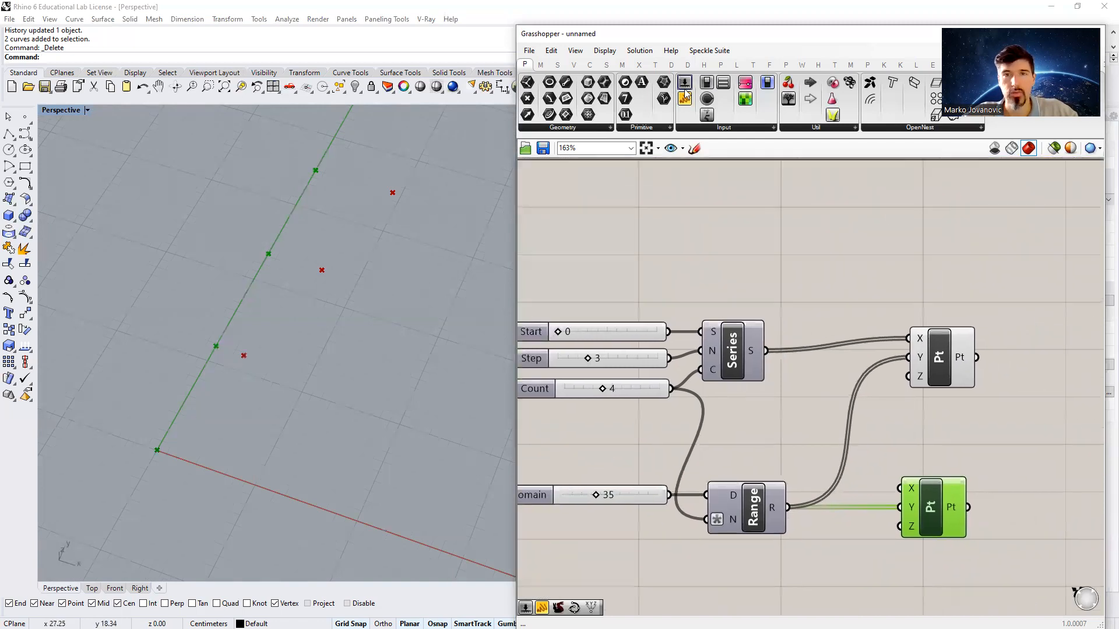
Step: Add two data panels above the upper Construct Point, one showing the Series output and one the Range output, resized to fit their values
double_click(911, 228)
drag(768, 350, 906, 240)
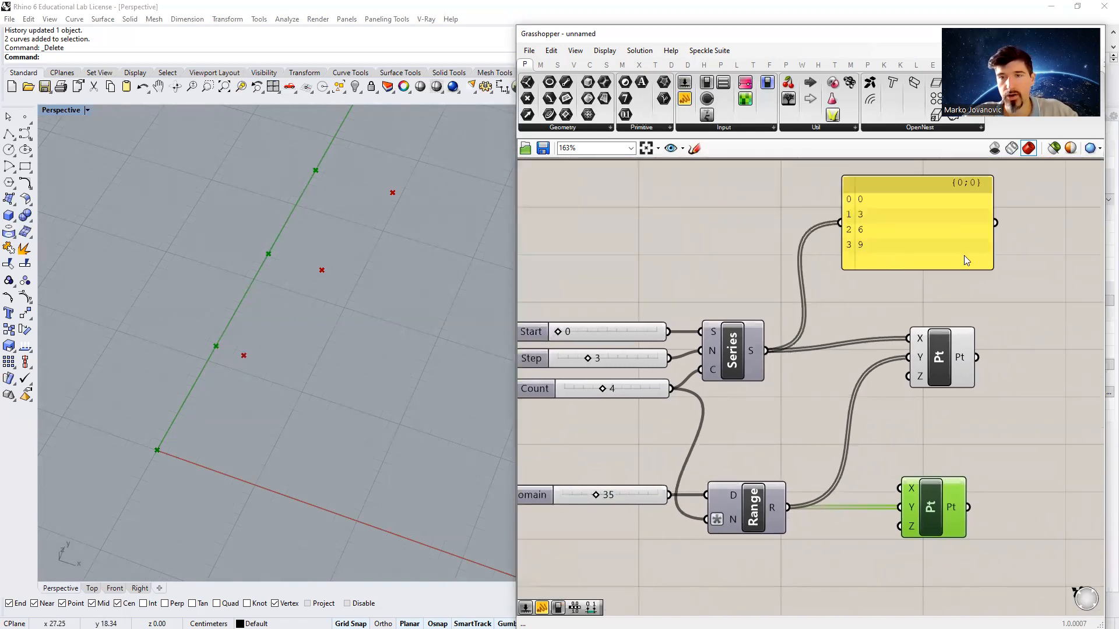
mouse_move(988, 250)
mouse_down()
mouse_move(889, 249)
mouse_move(984, 245)
mouse_up()
drag(788, 508, 952, 224)
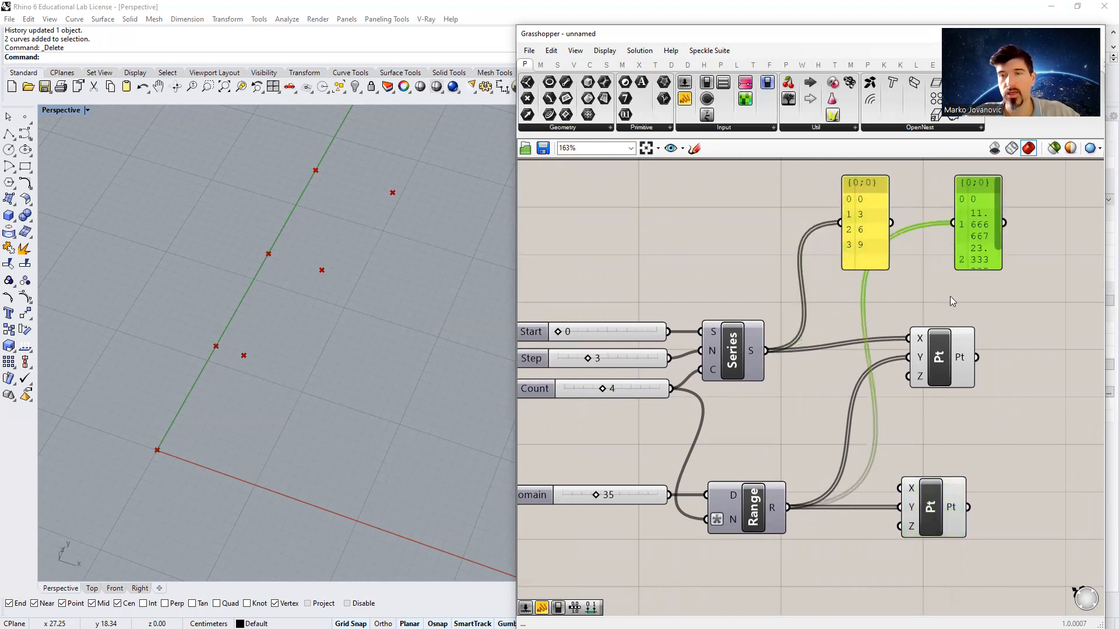
drag(997, 254, 1051, 254)
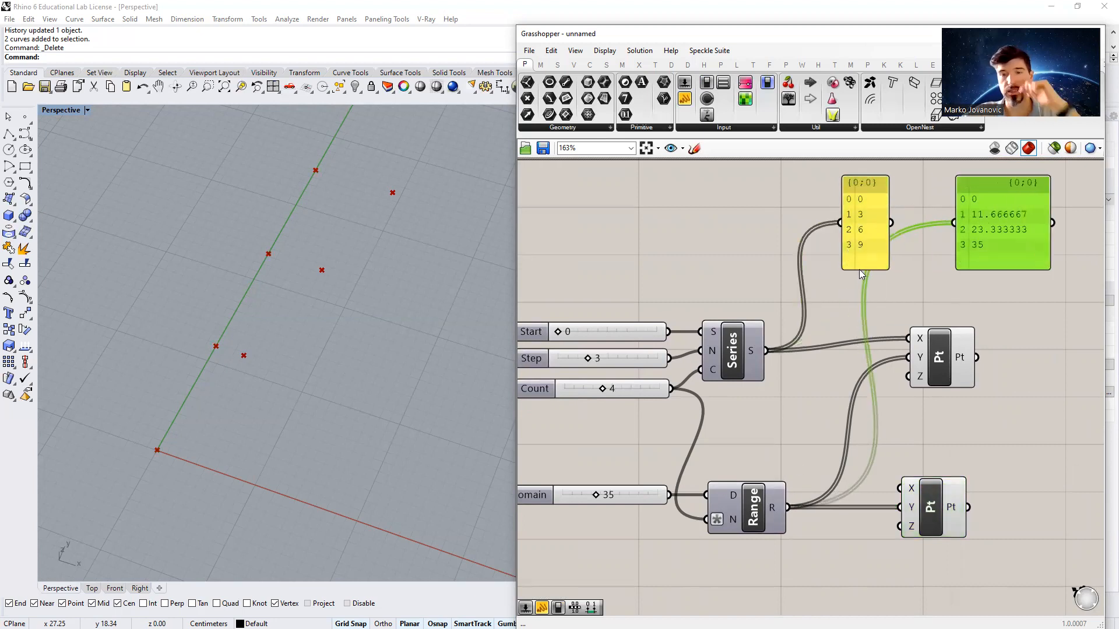
Step: Set the Domain slider to 30 and turn off the lower Construct Point's preview
double_click(626, 498)
text(30)
key(Return)
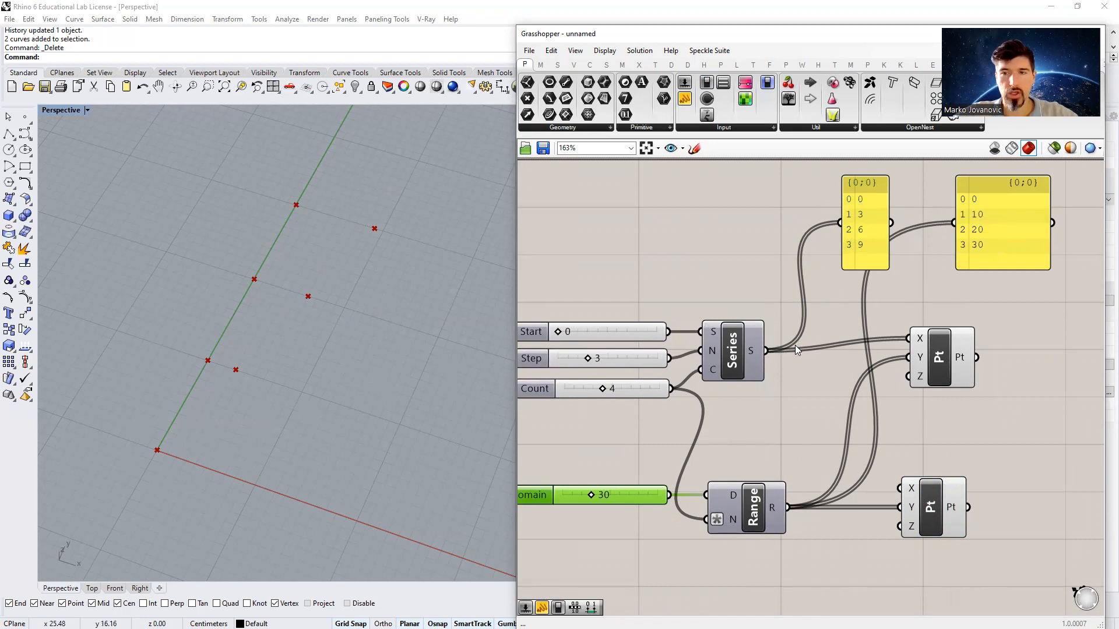
click(935, 520)
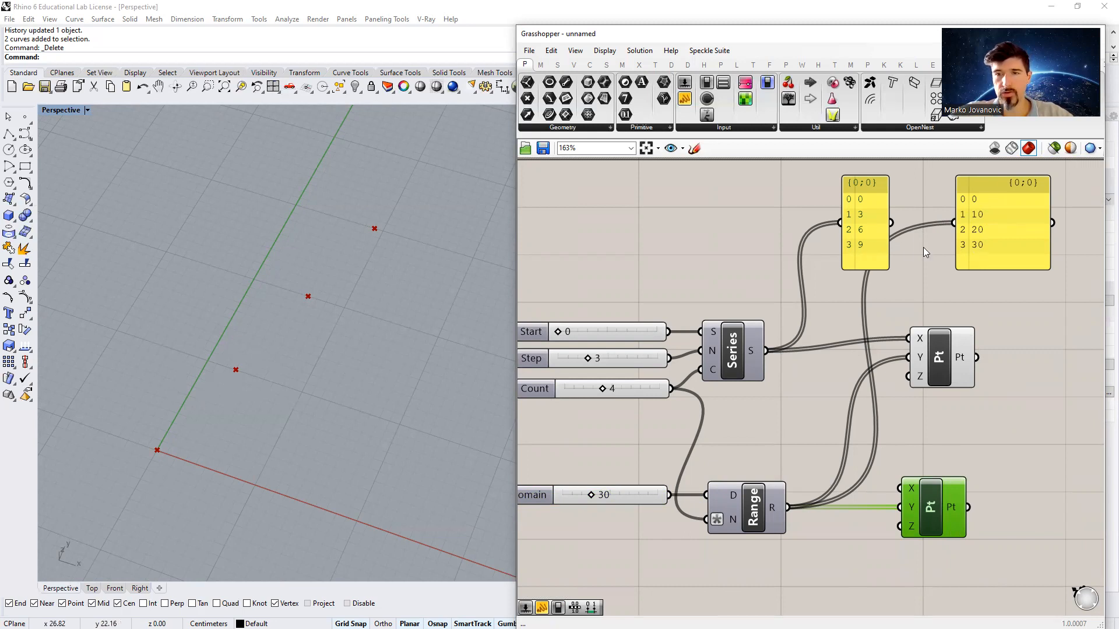
Step: Place a Param Viewer above the panels, connect the Series output to it, and switch it to the tree diagram
right_drag(899, 254, 849, 349)
scroll(849, 349, down, 1)
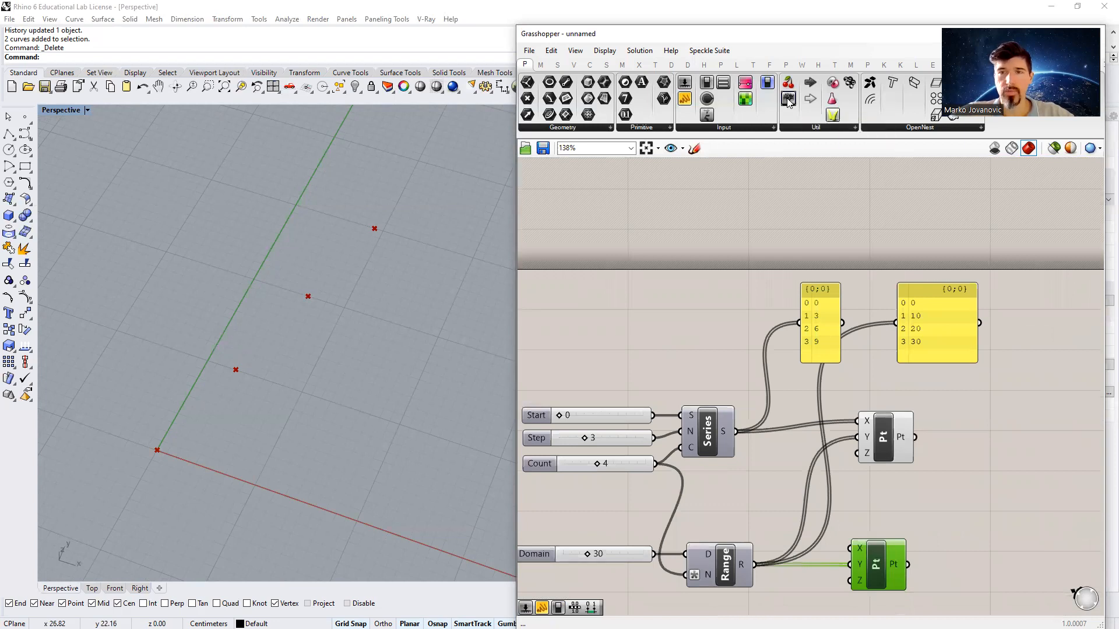
drag(788, 100, 816, 219)
drag(735, 435, 800, 235)
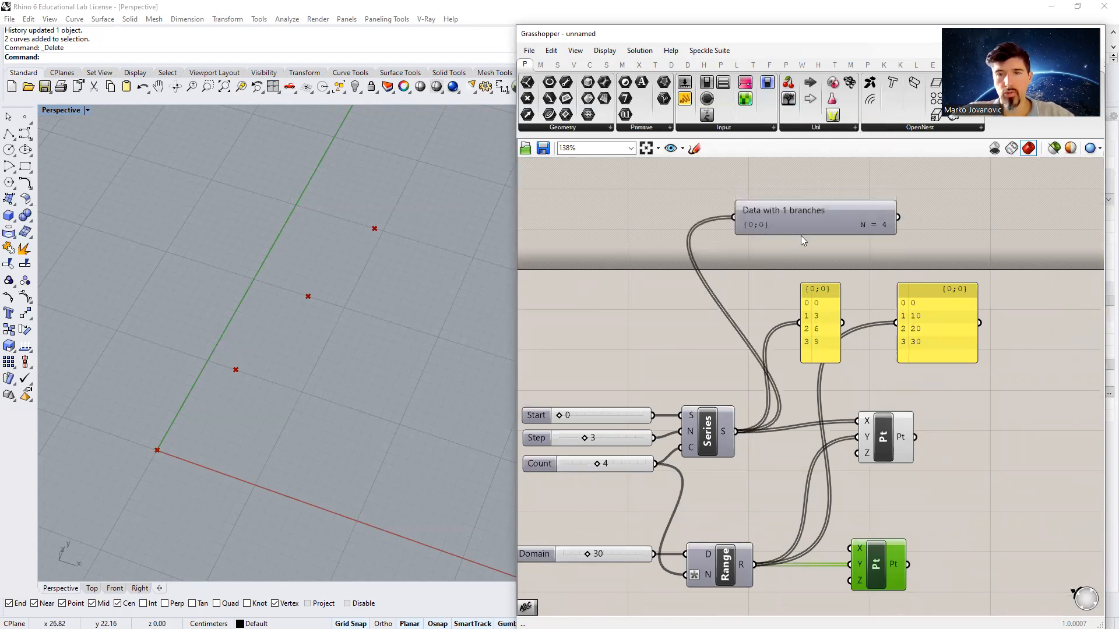
drag(896, 241, 865, 283)
double_click(793, 241)
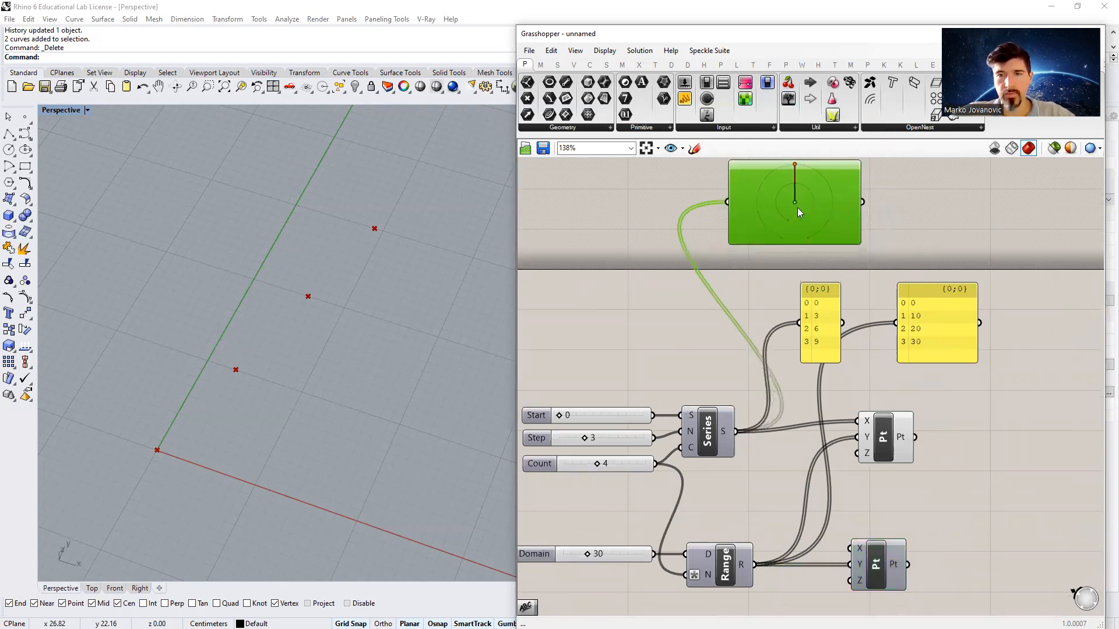
Step: Add a second tree-diagram Param Viewer beside the first, connected to the Range output, and compare both data structures
click(1001, 233)
drag(754, 564, 923, 219)
scroll(920, 224, up, 4)
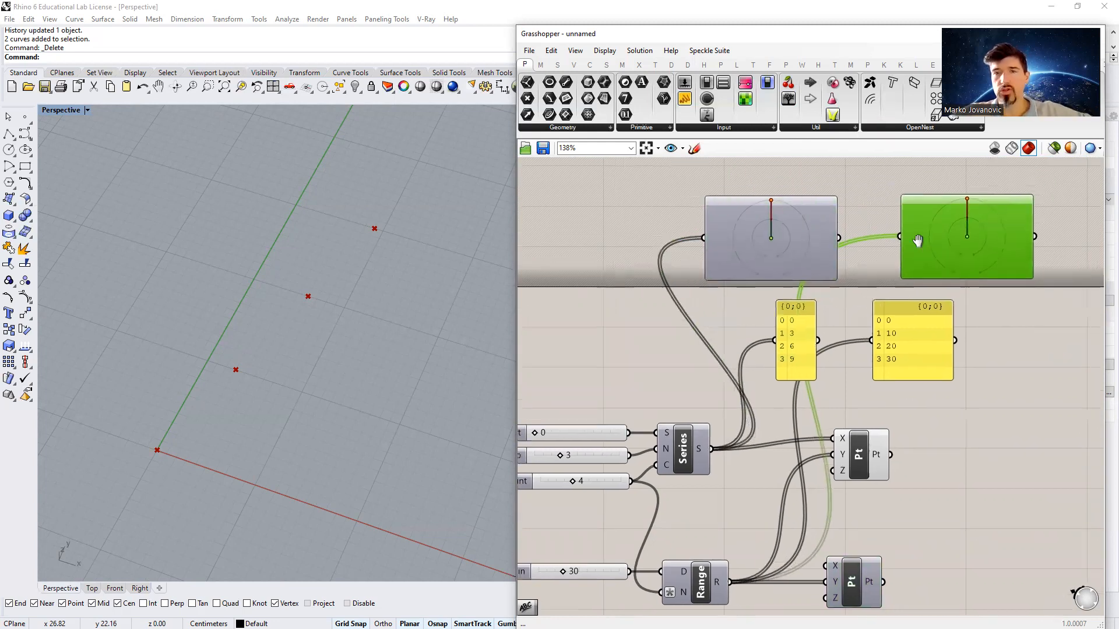
right_drag(902, 224, 876, 240)
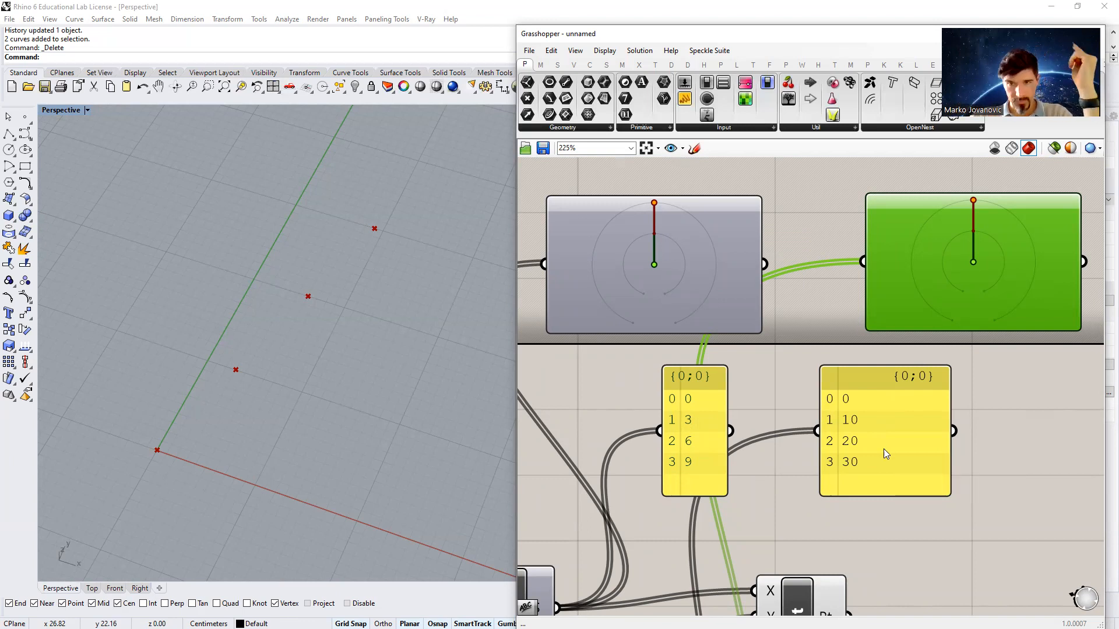
right_drag(823, 434, 871, 417)
scroll(907, 322, down, 3)
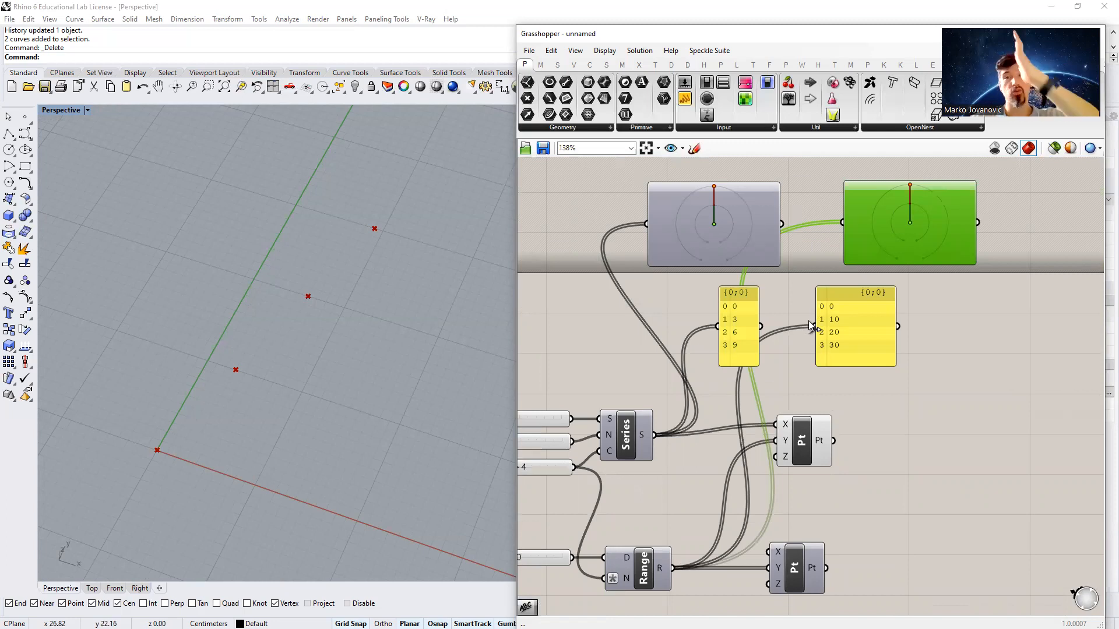
Step: Hide the upper Construct Point's preview and graft the Series output
right_click(641, 441)
click(687, 488)
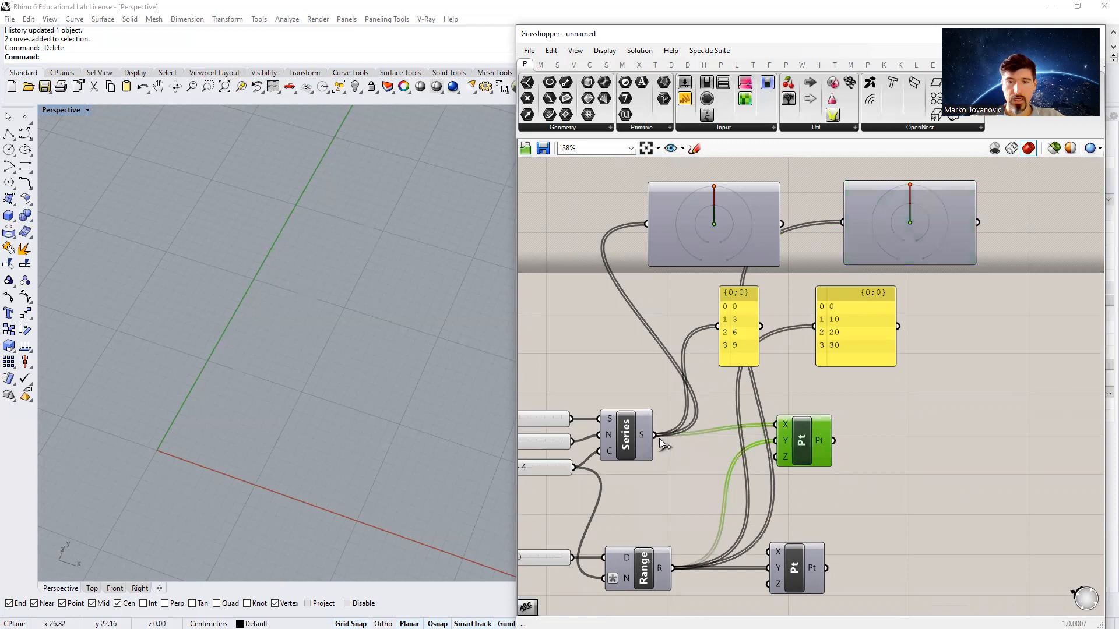
right_click(642, 435)
click(701, 496)
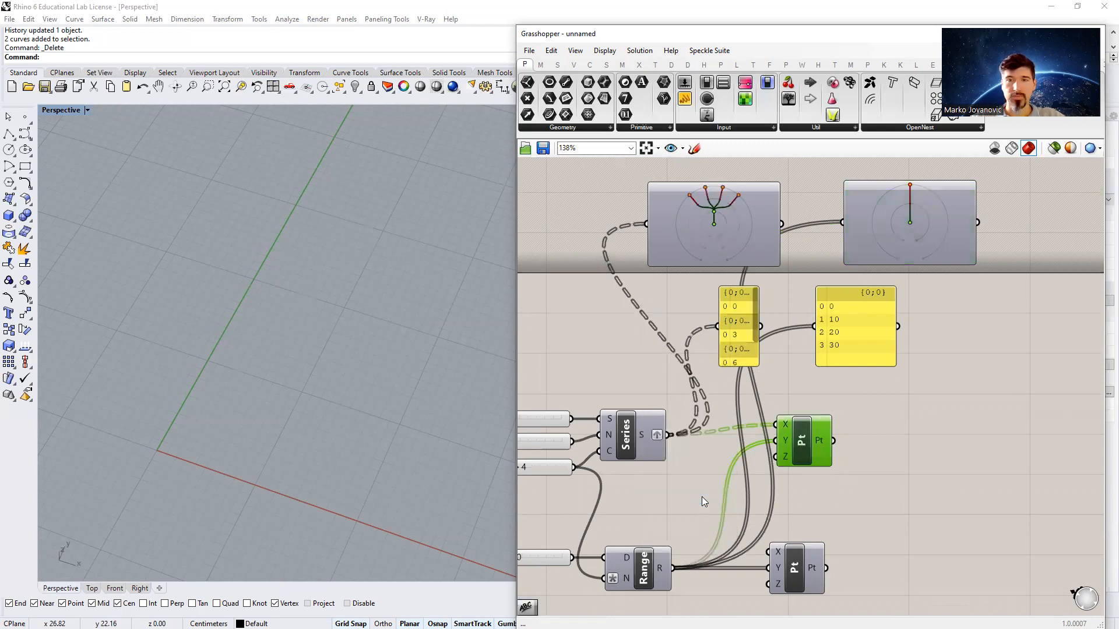
Step: Examine how the branches of the Series data match the Range data in the two Param Viewers
scroll(710, 226, up, 5)
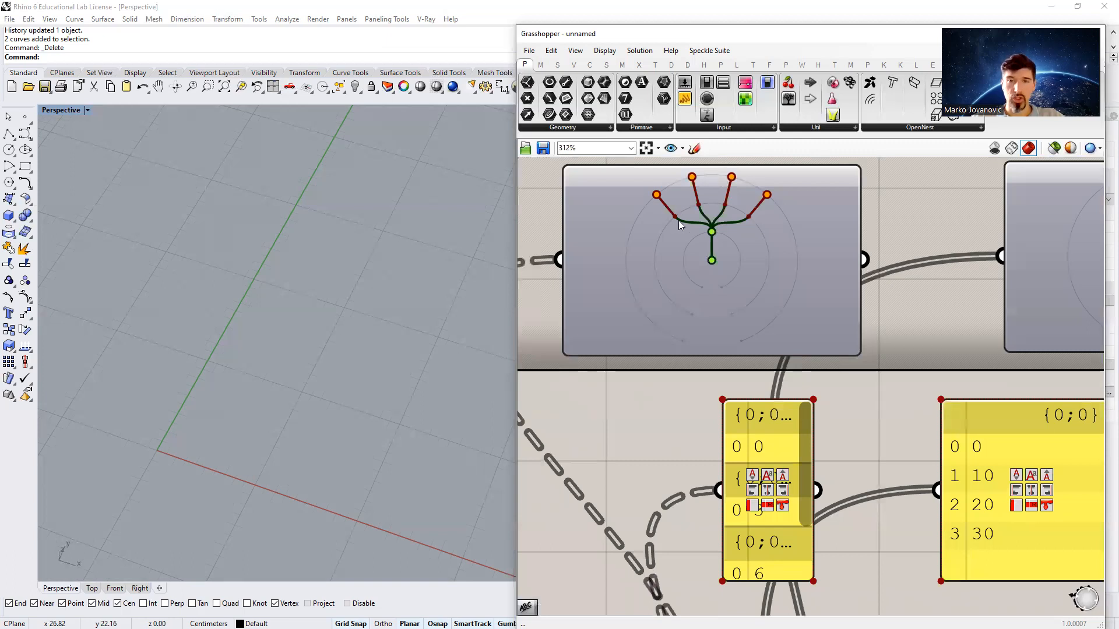
right_drag(706, 225, 646, 212)
scroll(646, 212, down, 1)
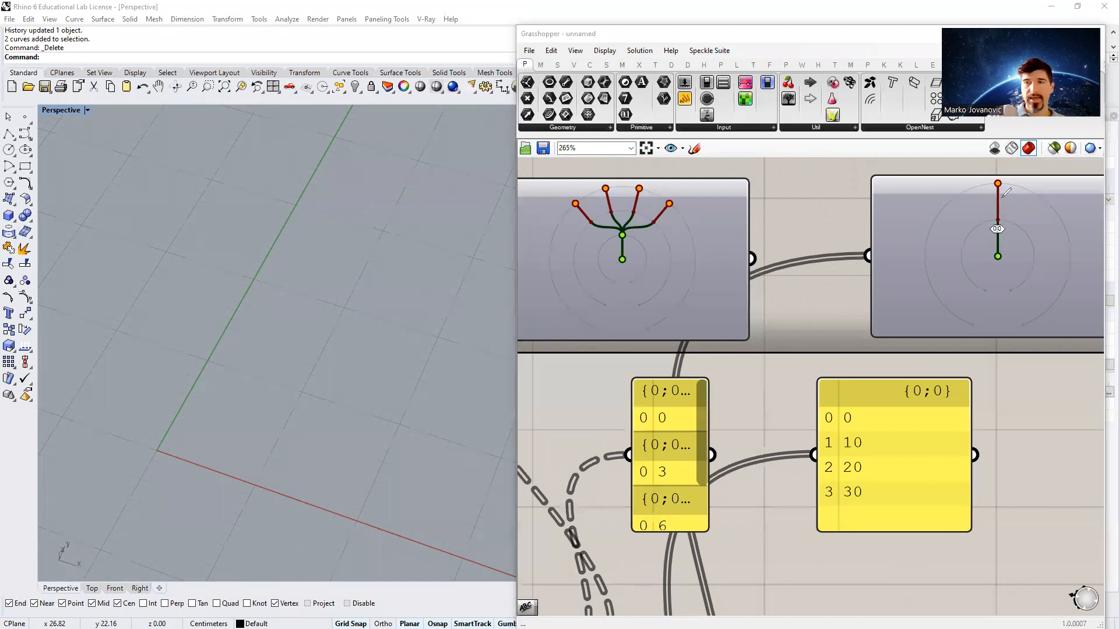
mouse_move(1000, 198)
mouse_down()
mouse_move(824, 169)
mouse_move(758, 172)
mouse_move(679, 201)
mouse_up()
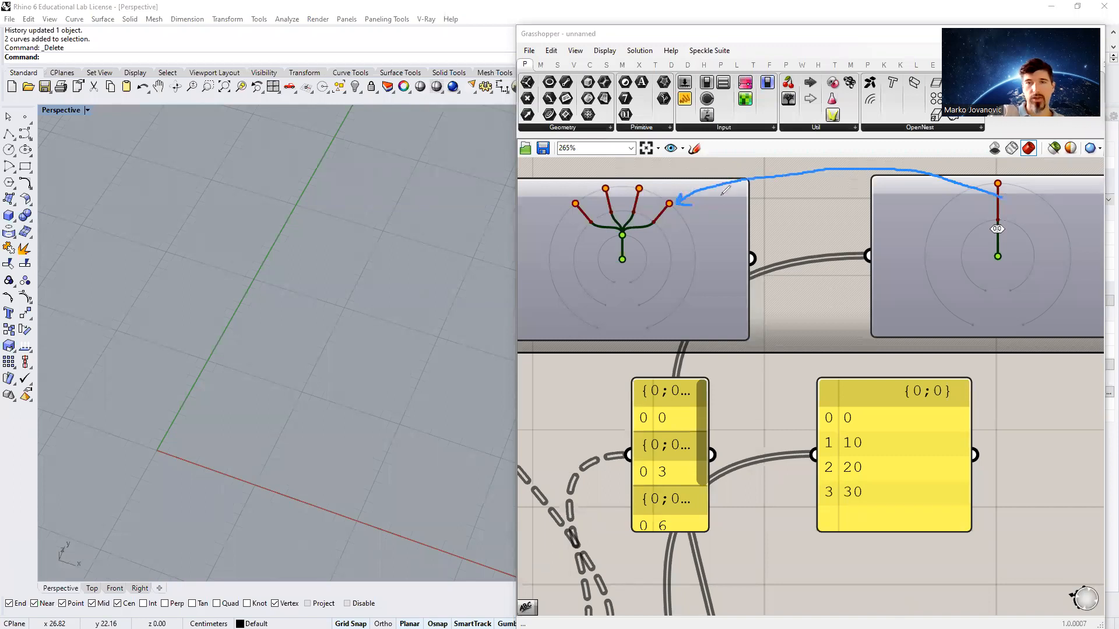
mouse_move(1010, 192)
mouse_down()
mouse_move(944, 169)
mouse_move(832, 159)
mouse_move(765, 167)
mouse_up()
drag(1118, 152, 1092, 144)
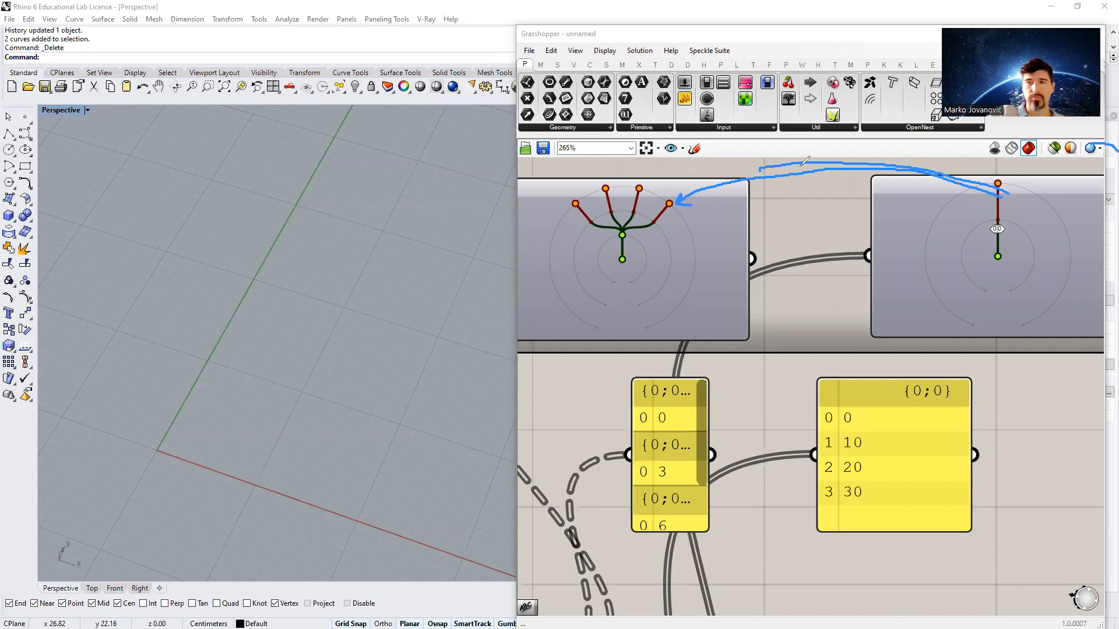
mouse_move(770, 162)
mouse_down()
mouse_move(641, 188)
mouse_move(670, 173)
mouse_move(597, 181)
mouse_up()
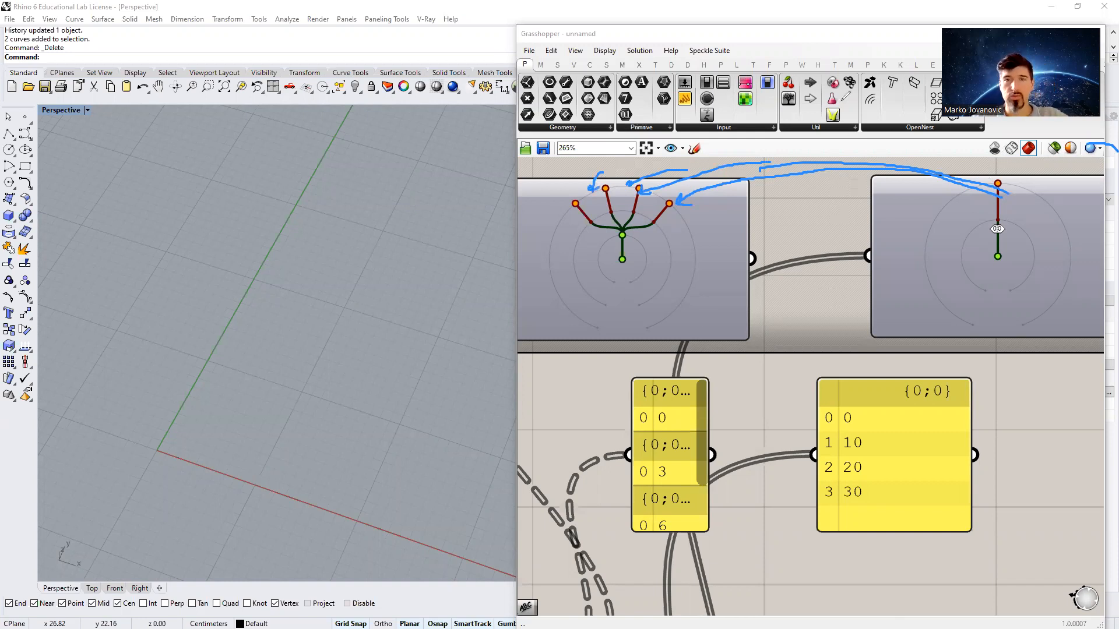
click(842, 101)
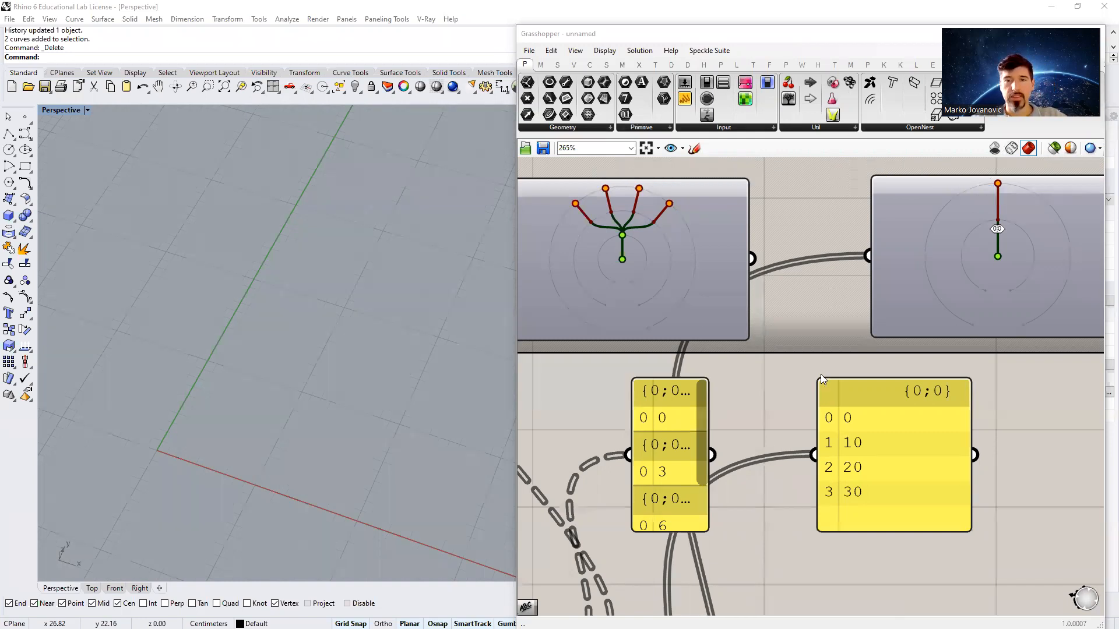
Step: Turn the upper Construct Point's preview back on and inspect its points in the perspective view
scroll(820, 374, down, 5)
click(833, 484)
click(939, 495)
right_drag(280, 330, 273, 292)
scroll(330, 175, up, 2)
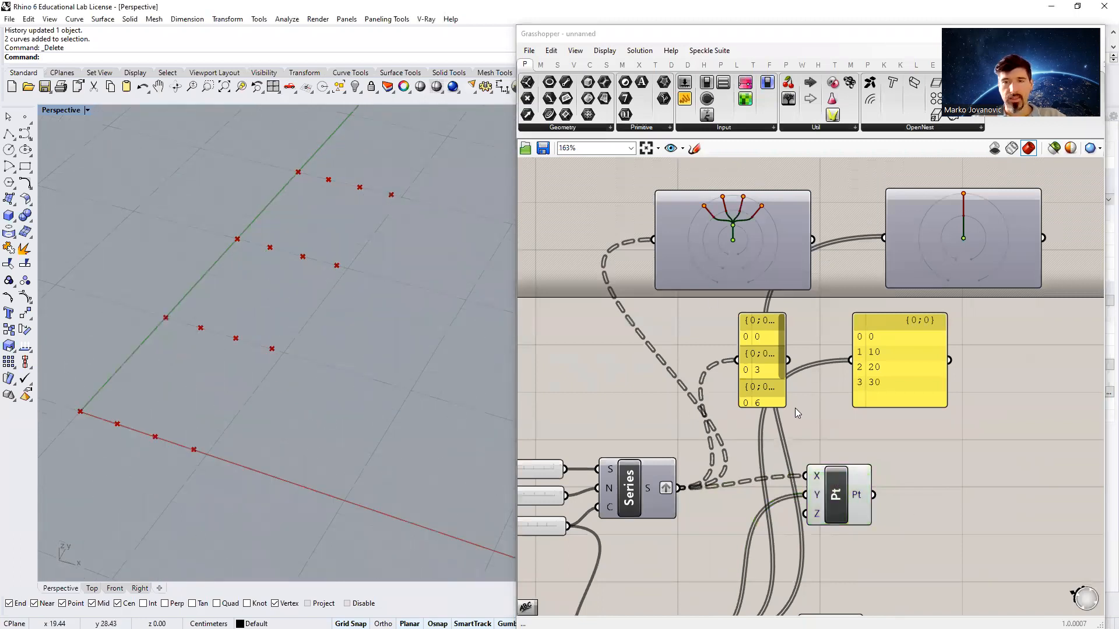
Step: Enlarge the Series and Range data panels so that all Series branches fit
drag(785, 407, 819, 453)
drag(873, 403, 897, 429)
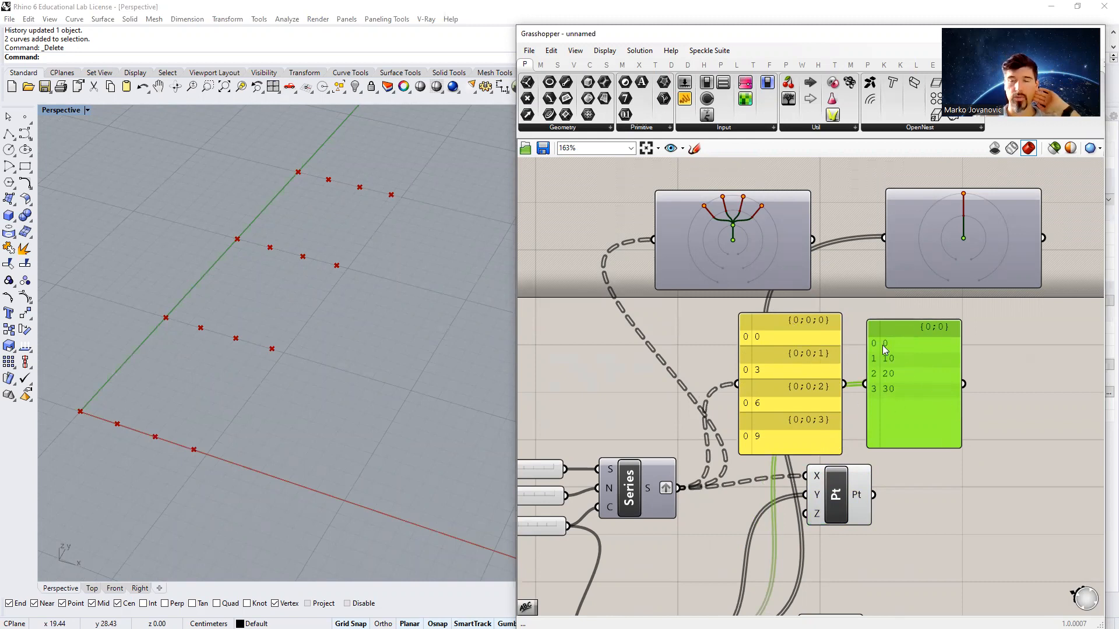
Step: Graft the Range output as well and inspect the branch paths in both Param Viewers
scroll(716, 382, down, 2)
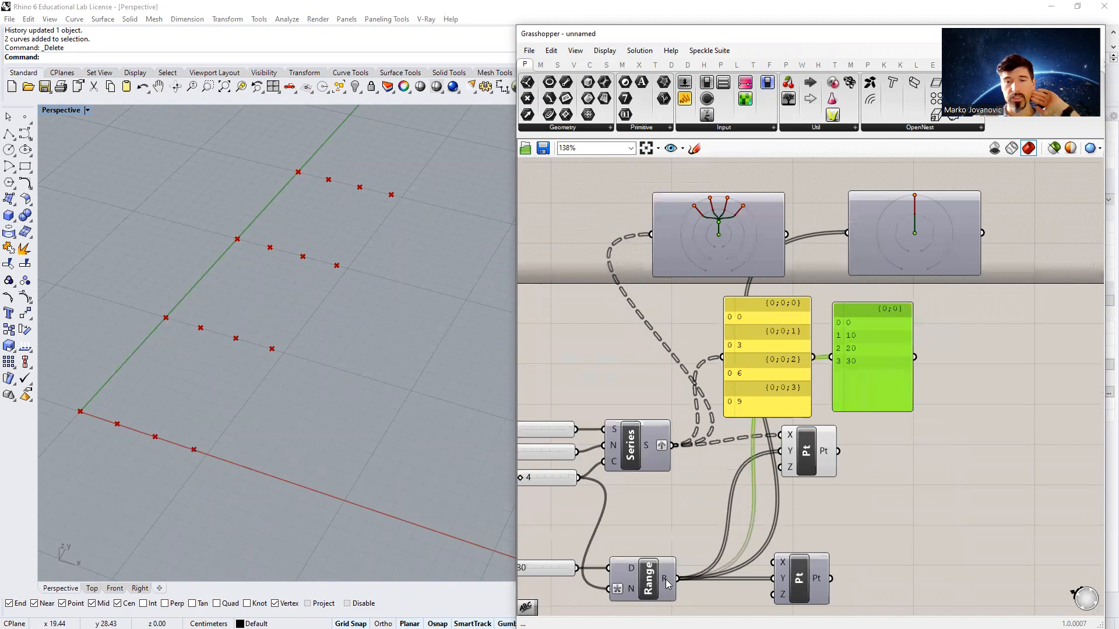
right_click(666, 582)
click(700, 605)
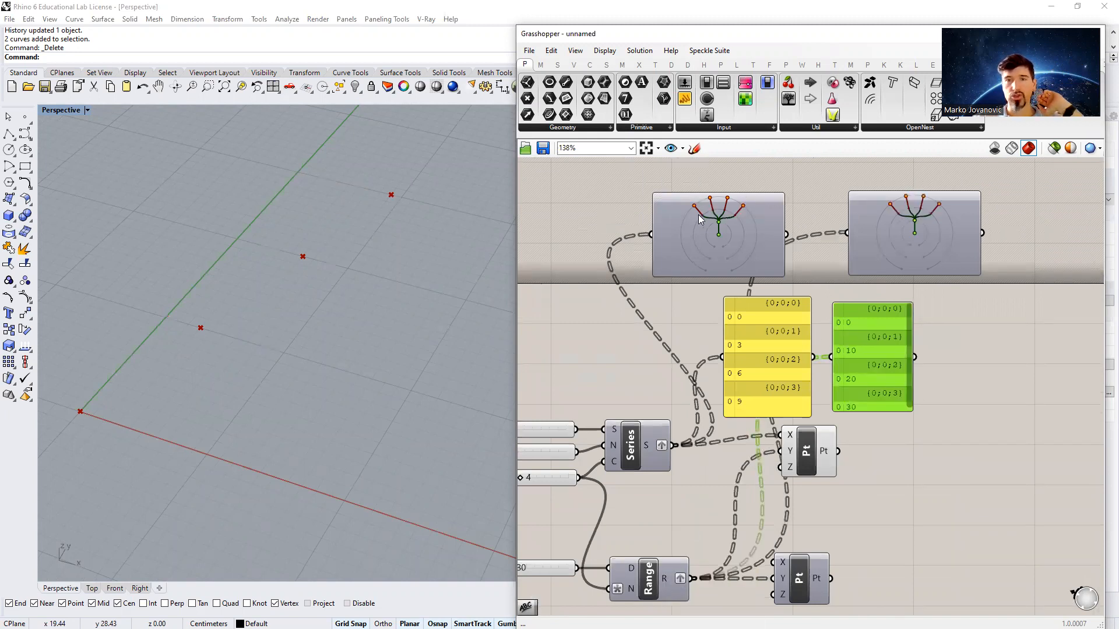
mouse_move(743, 213)
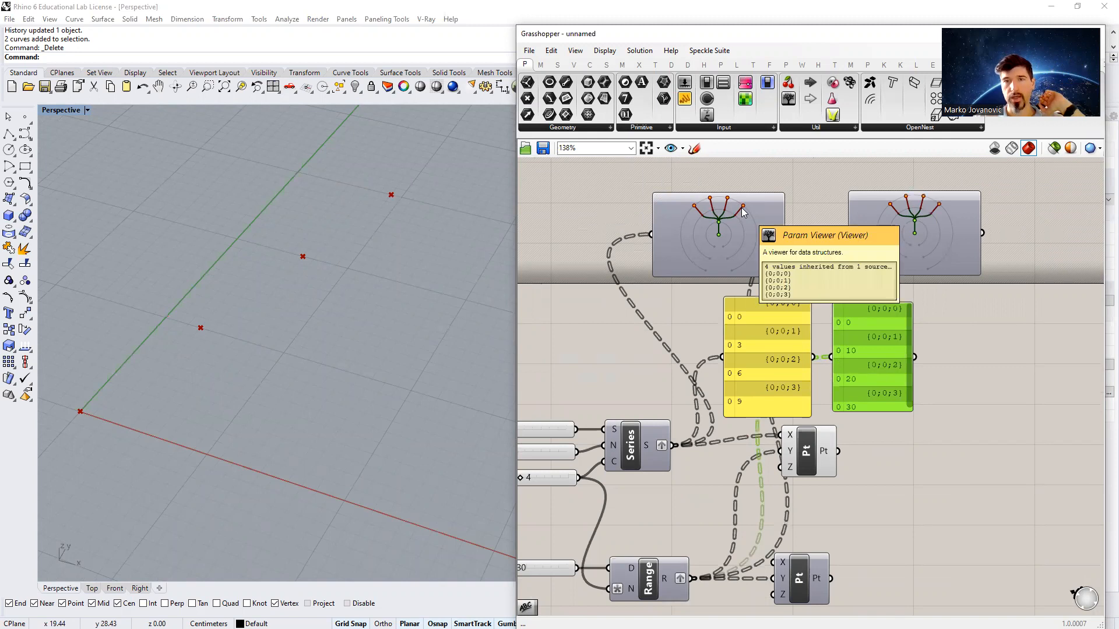
drag(786, 234, 898, 208)
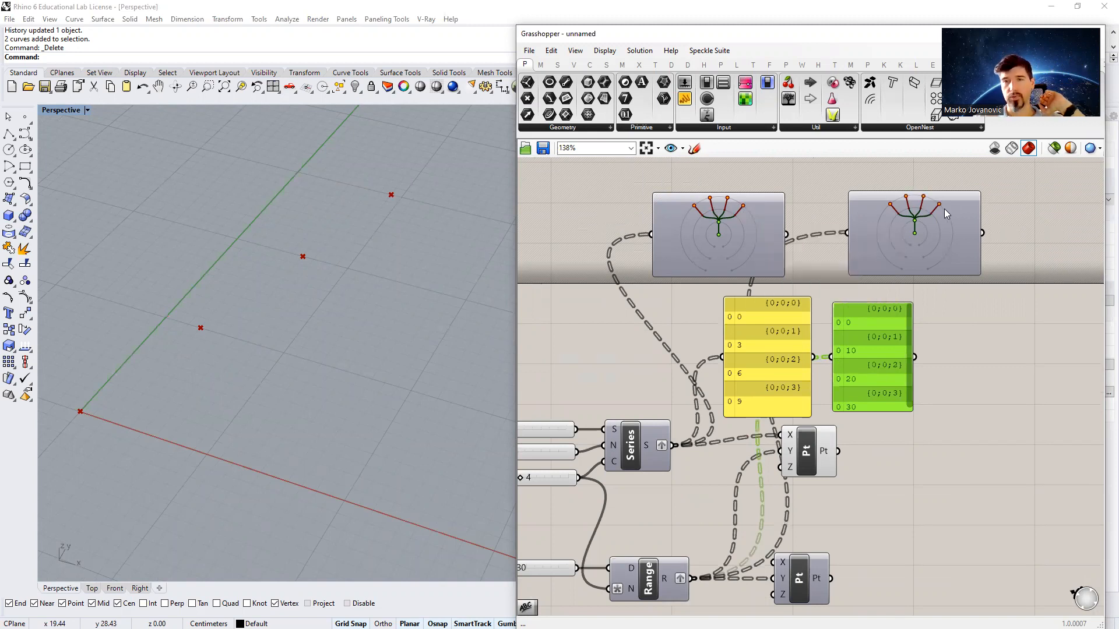
mouse_move(944, 210)
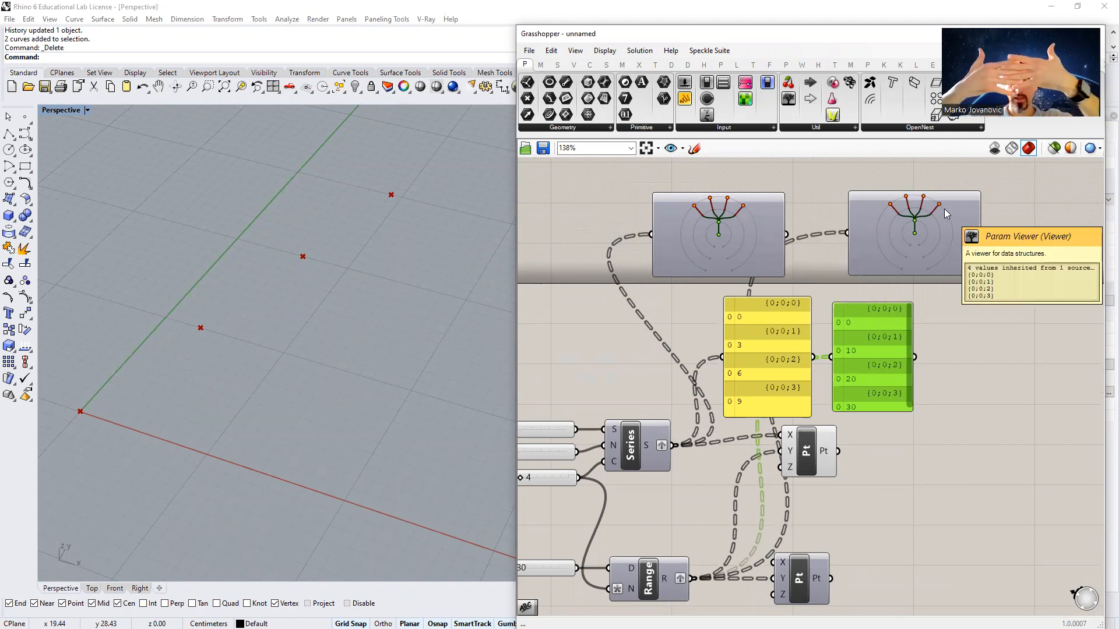
Step: Remove the graft from the Range output and from the Series output
right_click(673, 579)
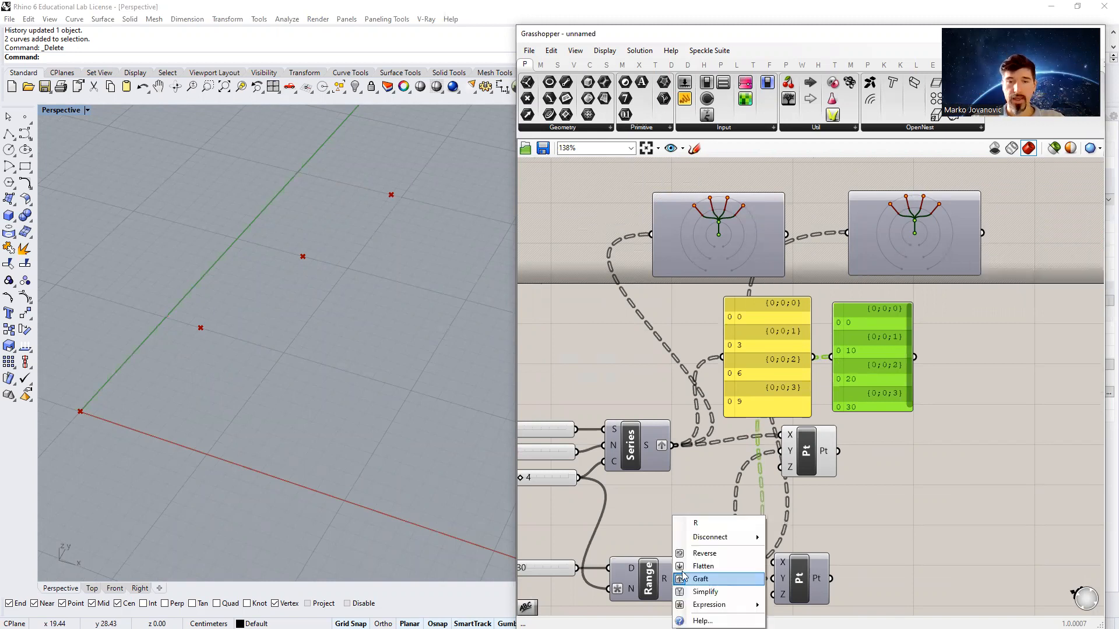
click(699, 579)
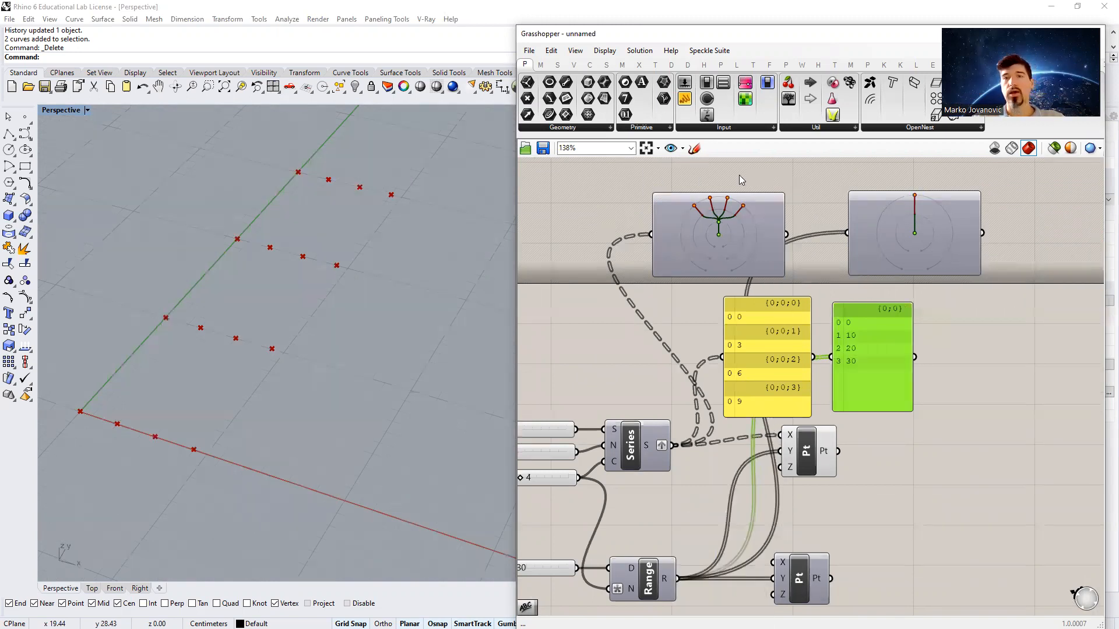
right_click(672, 446)
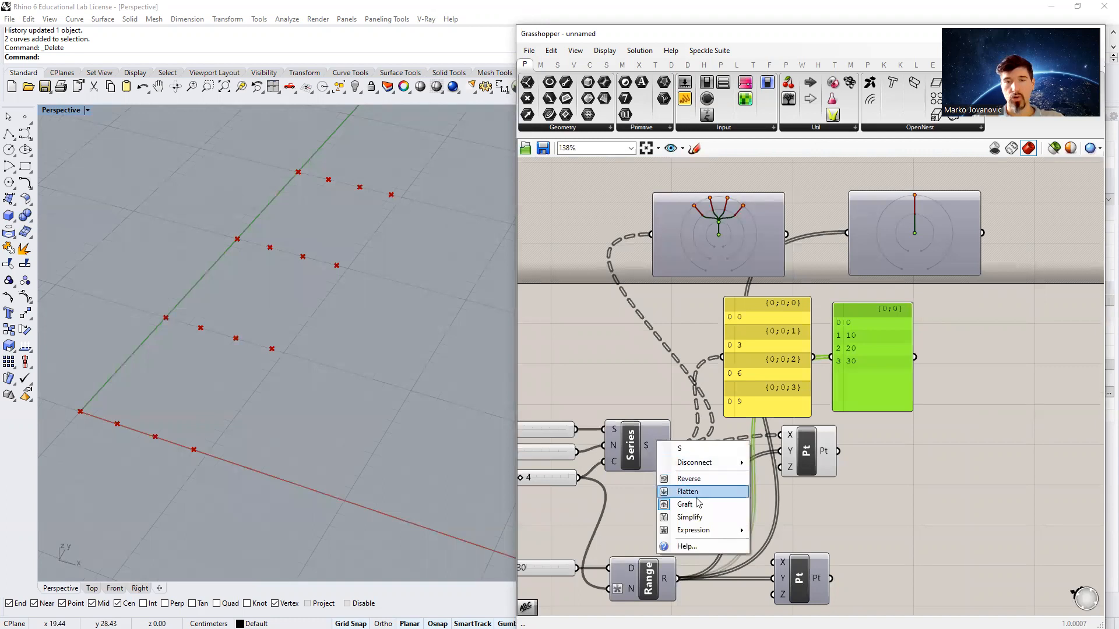
click(692, 490)
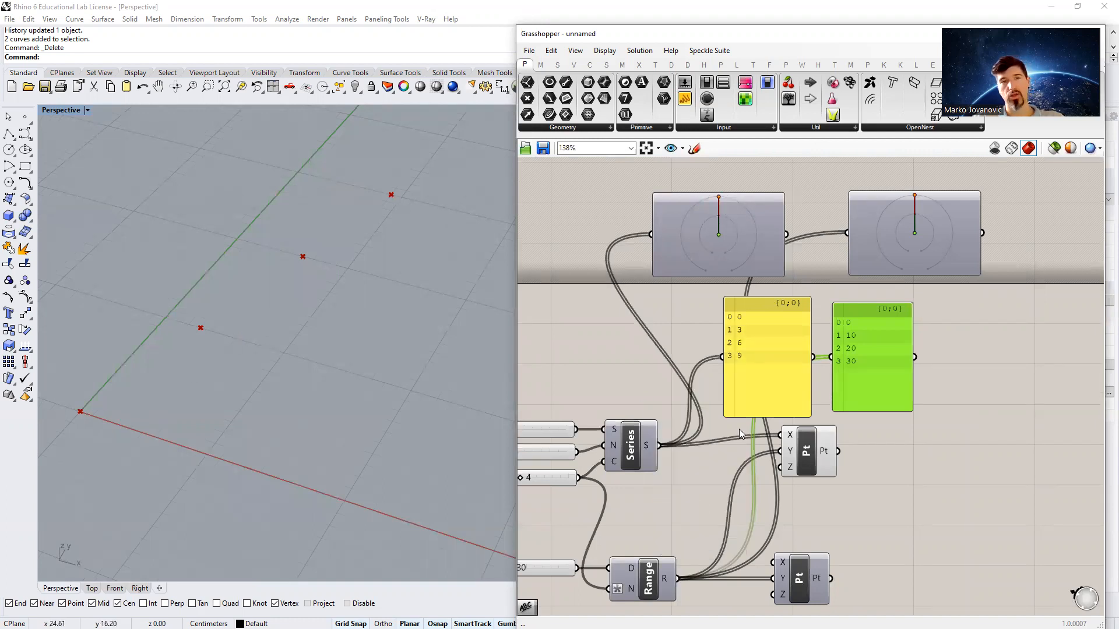